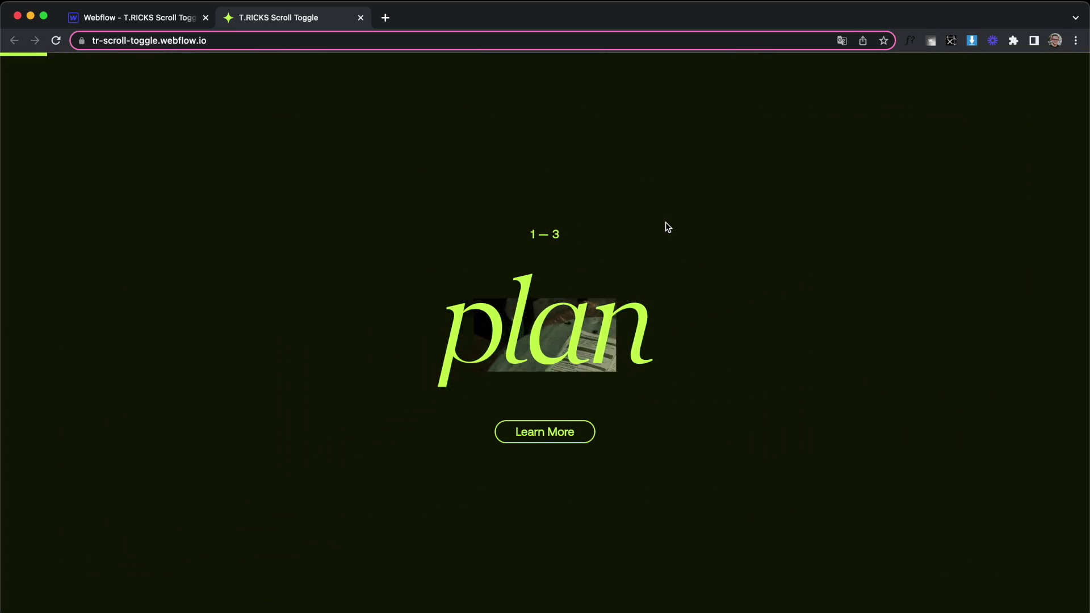
Step: Preview the published scroll toggle page by scrolling through its sections and jumping to the overview's plan slide
scroll(665, 222, "up", 3)
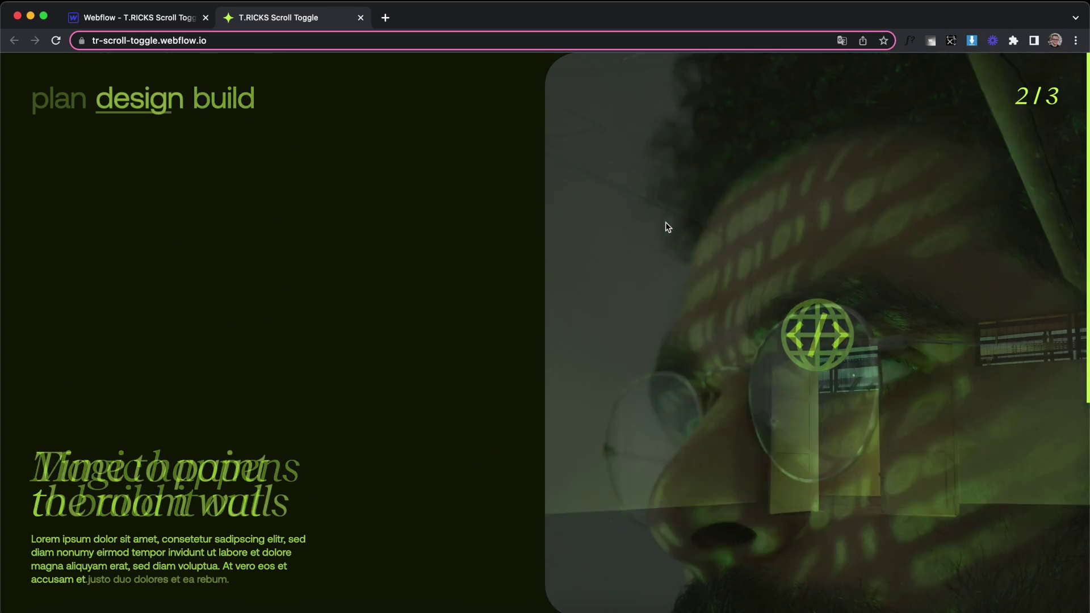
left_click(49, 114)
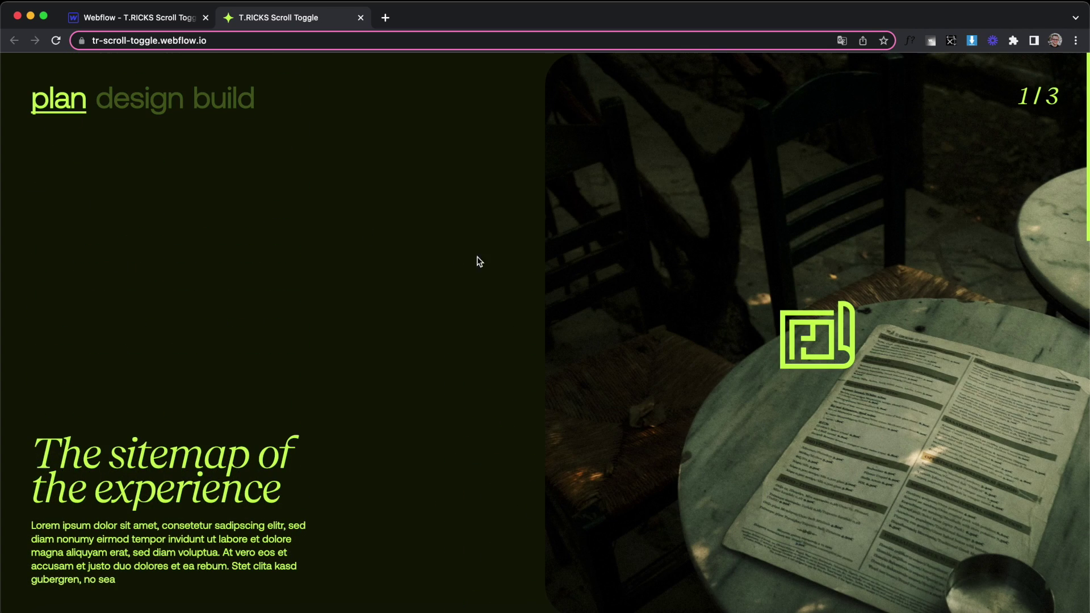
scroll(1004, 233, "down", 3)
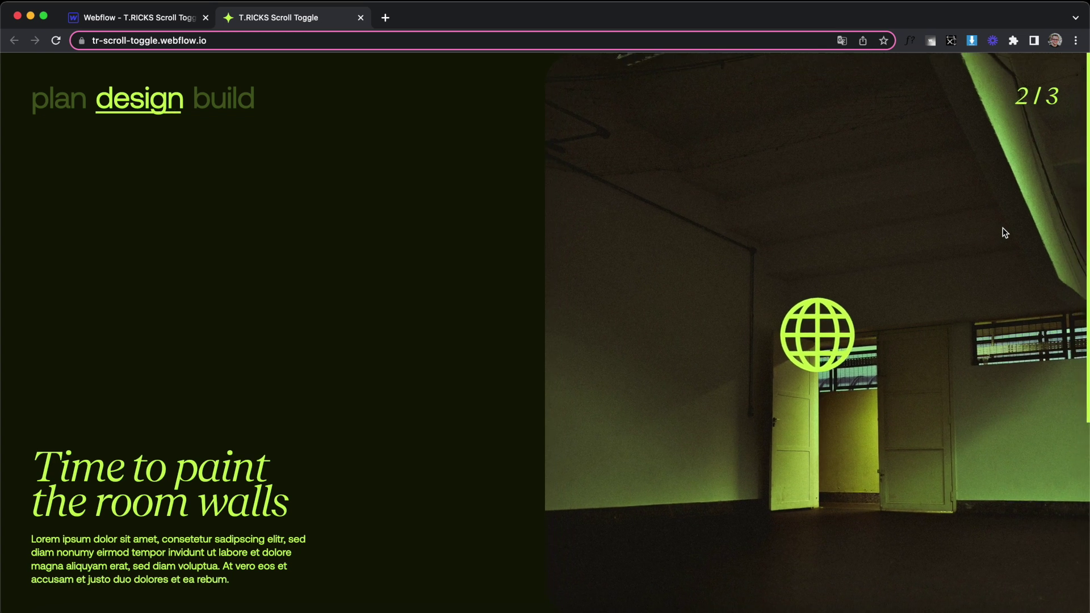
scroll(1004, 232, "down", 3)
Step: Switch to the Webflow designer and review the home page's before-body script and the cta_component element structure
left_click(142, 18)
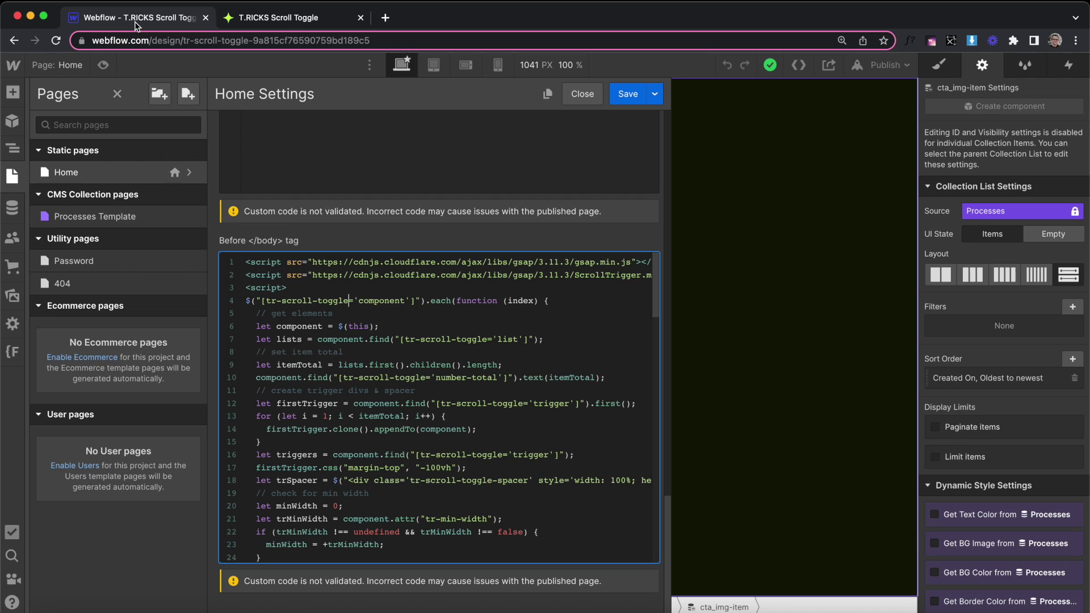
left_click_drag(250, 262, 397, 443)
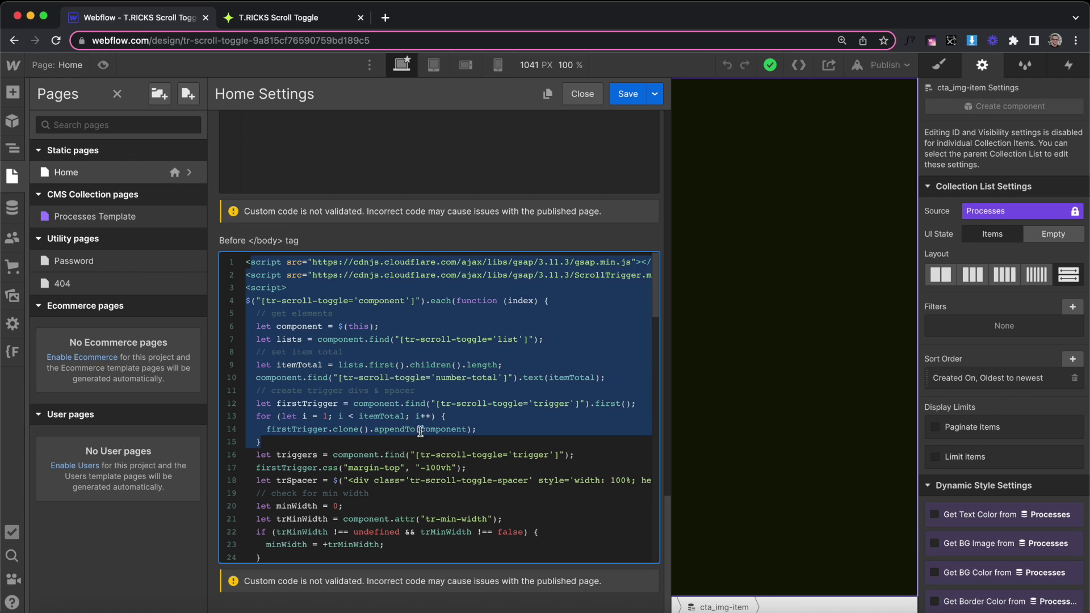
left_click(589, 99)
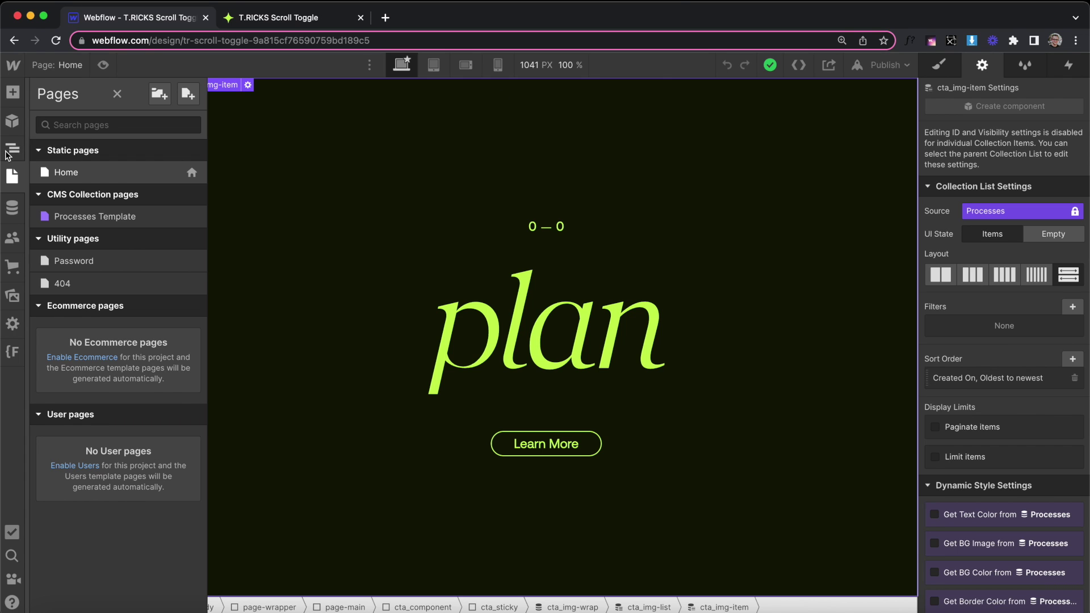
left_click(8, 151)
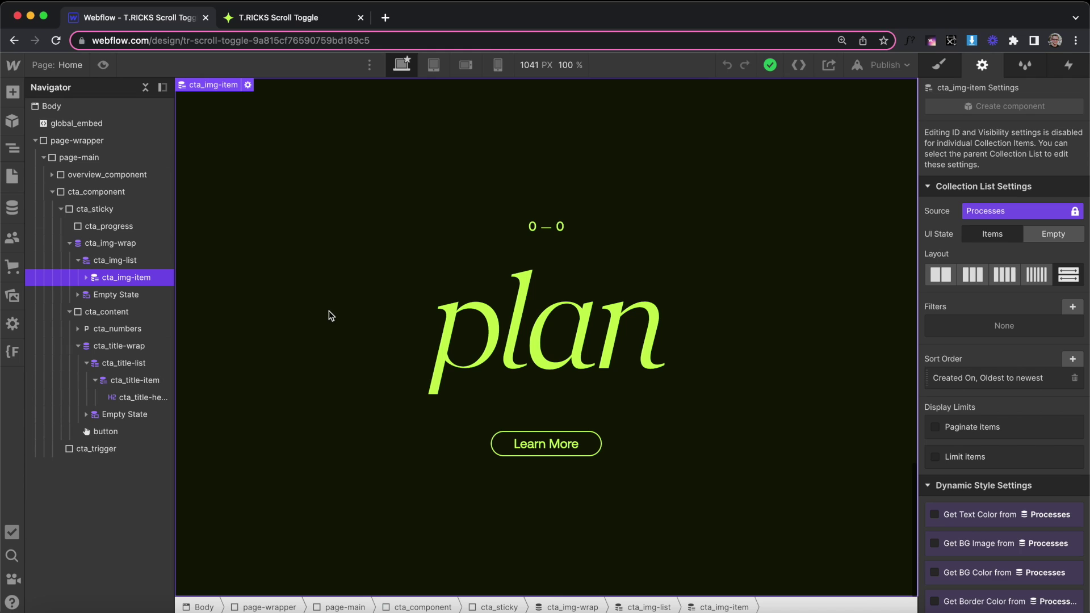
left_click(141, 346)
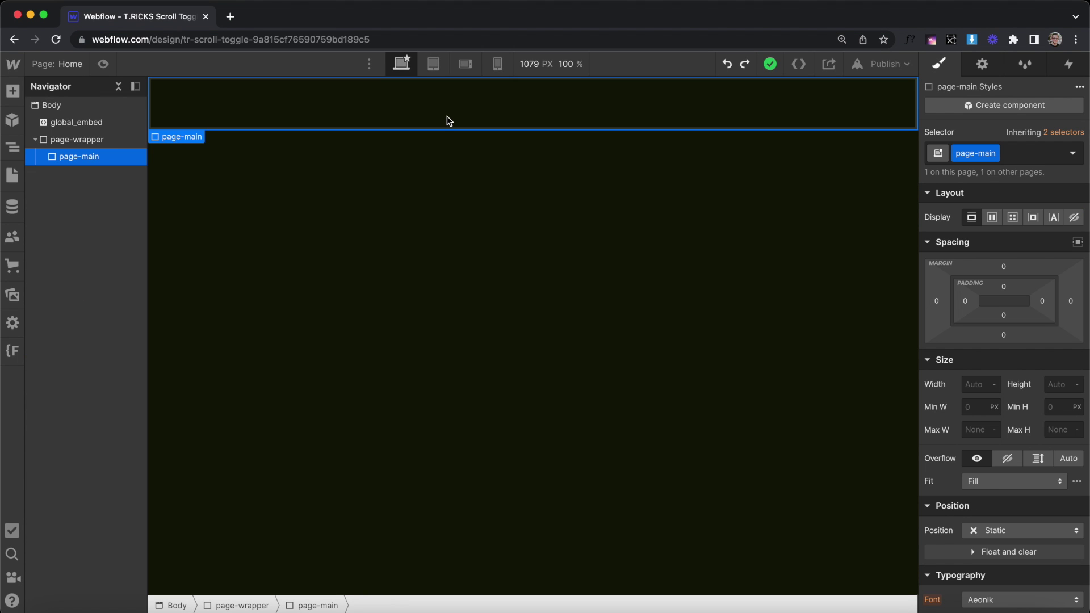
Step: Add a div block inside page-main with the class overview_component and set its position to Relative
key("super+e")
type("div")
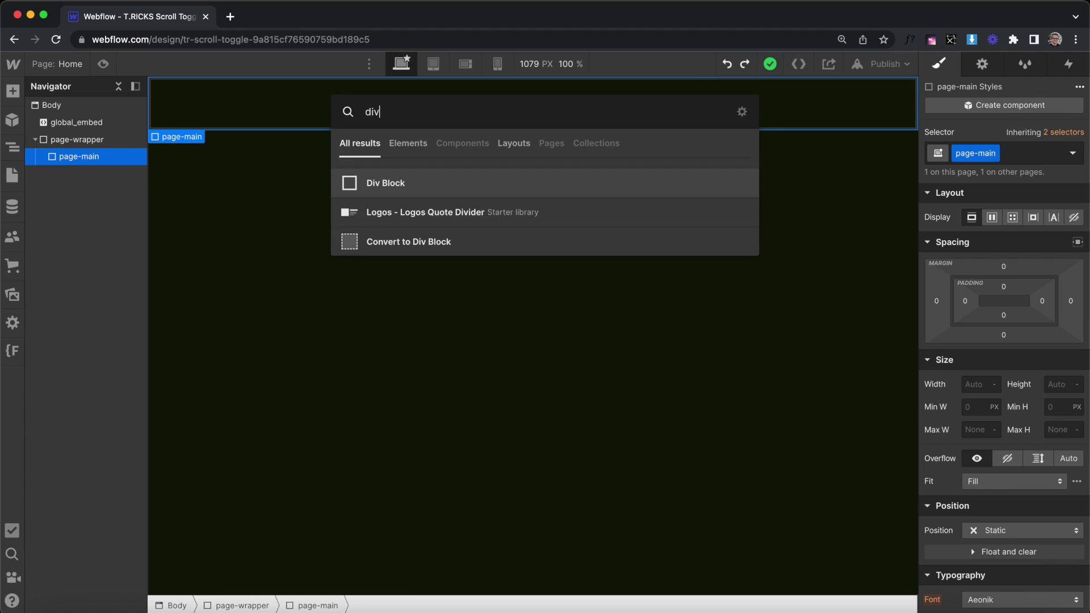
key("Return")
key("super+Return")
type("ov")
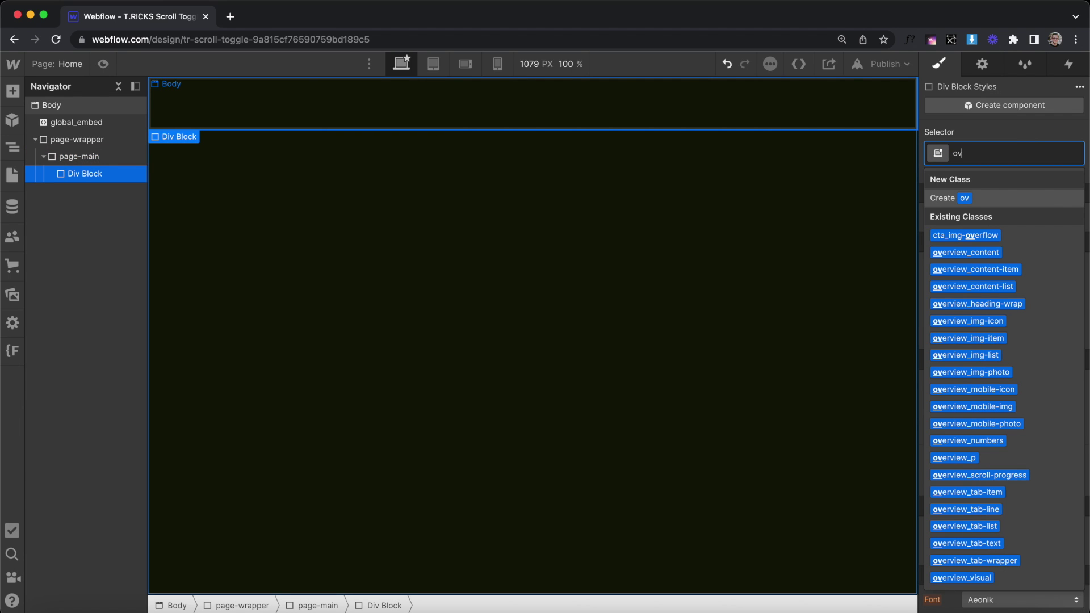
type("erview_component")
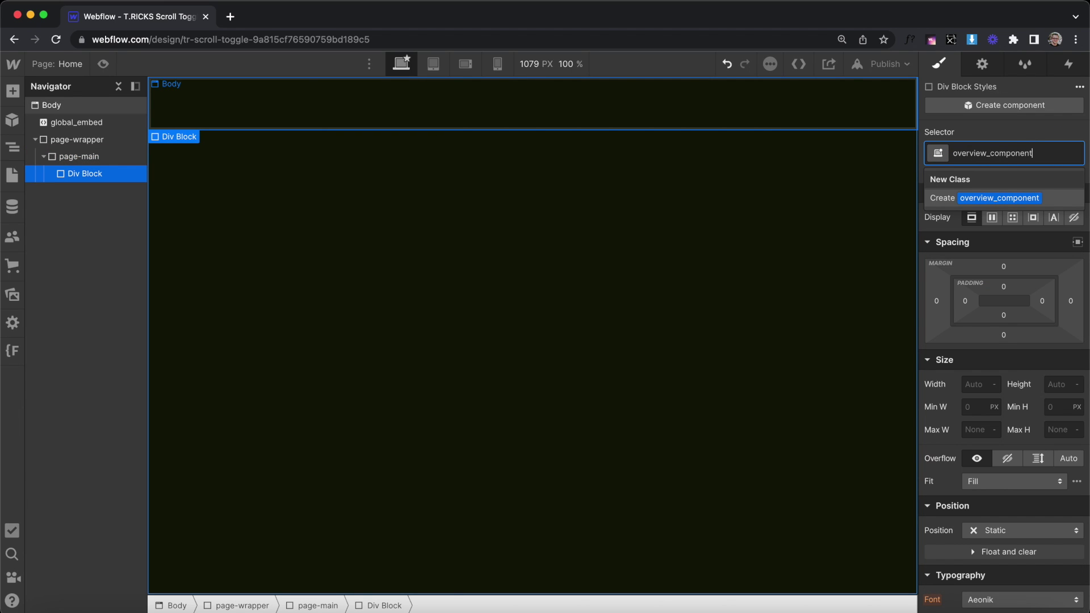
key("Return")
left_click(1000, 530)
left_click(1006, 491)
Step: Add the custom attribute tr-scroll-toggle with the value component to overview_component
left_click(982, 64)
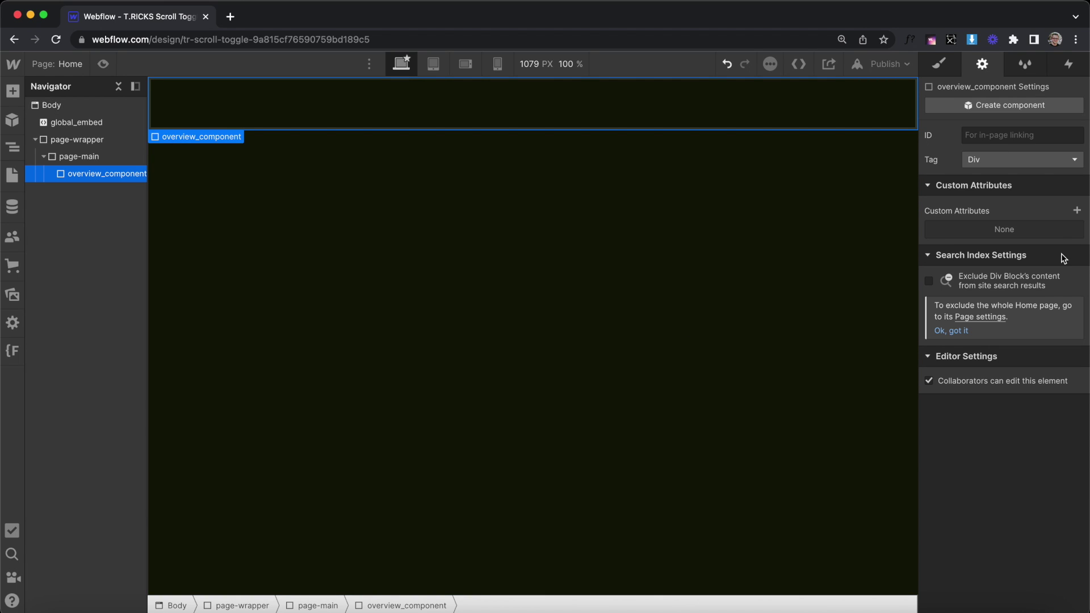
left_click(1077, 211)
left_click(1002, 259)
type("tr-")
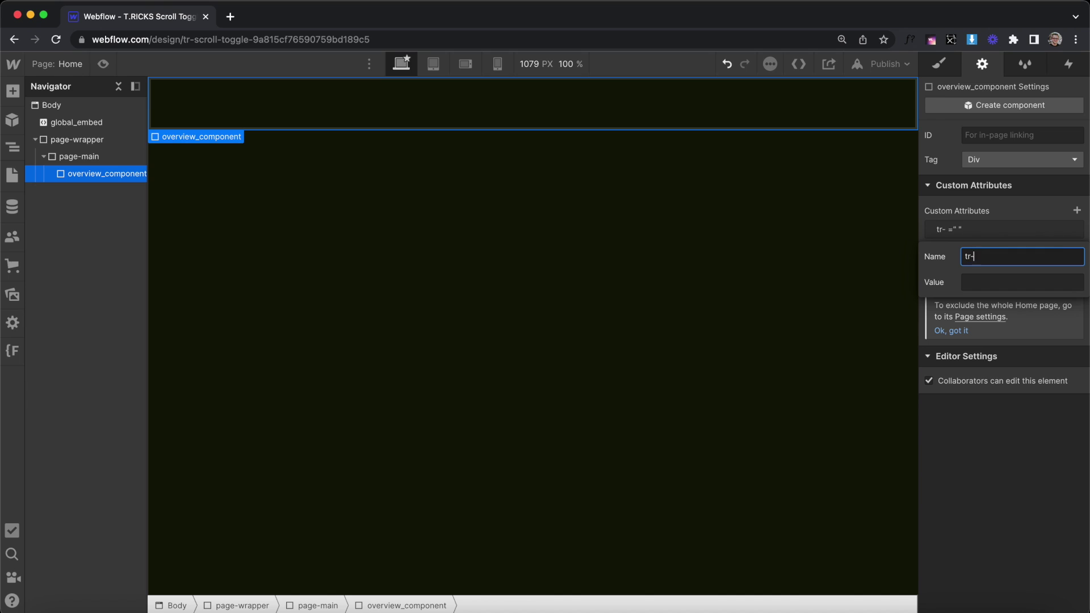
type("scroll-toggl")
left_click(1007, 276)
type("component")
left_click(1030, 337)
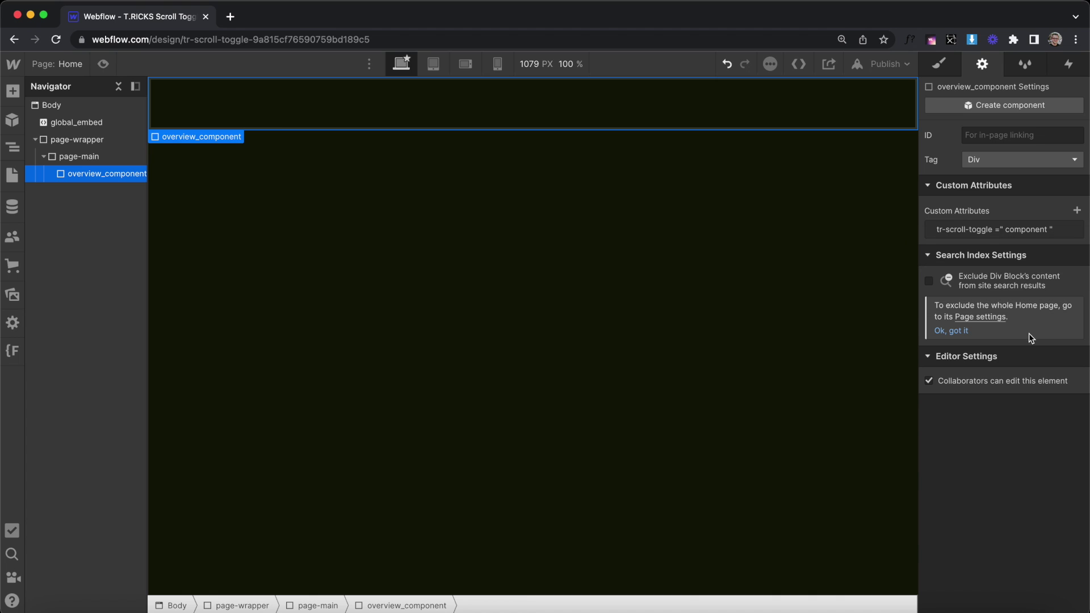
Step: Add a div block inside overview_component and give it the class overview_trigger
left_click(944, 71)
key("super+k")
type("div")
key("Return")
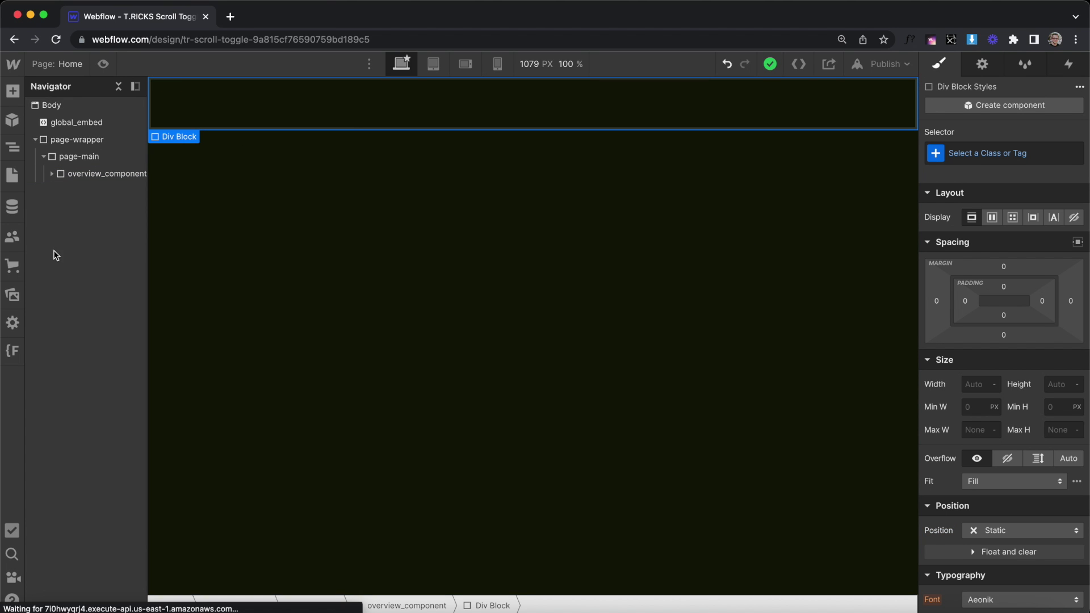
left_click(52, 173)
left_click(996, 153)
type("overview_trigger")
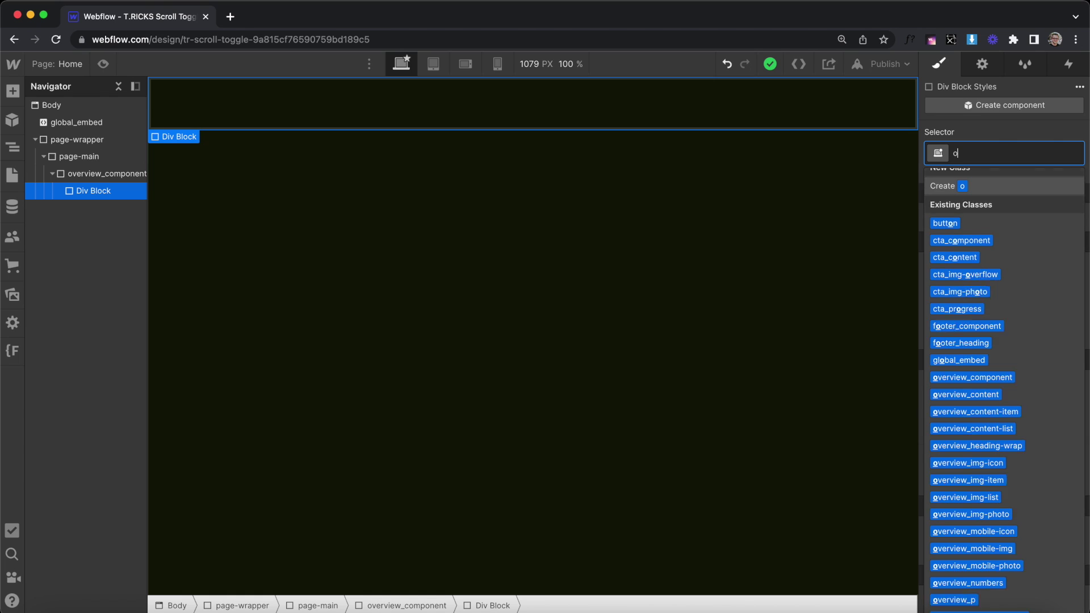
key("Return")
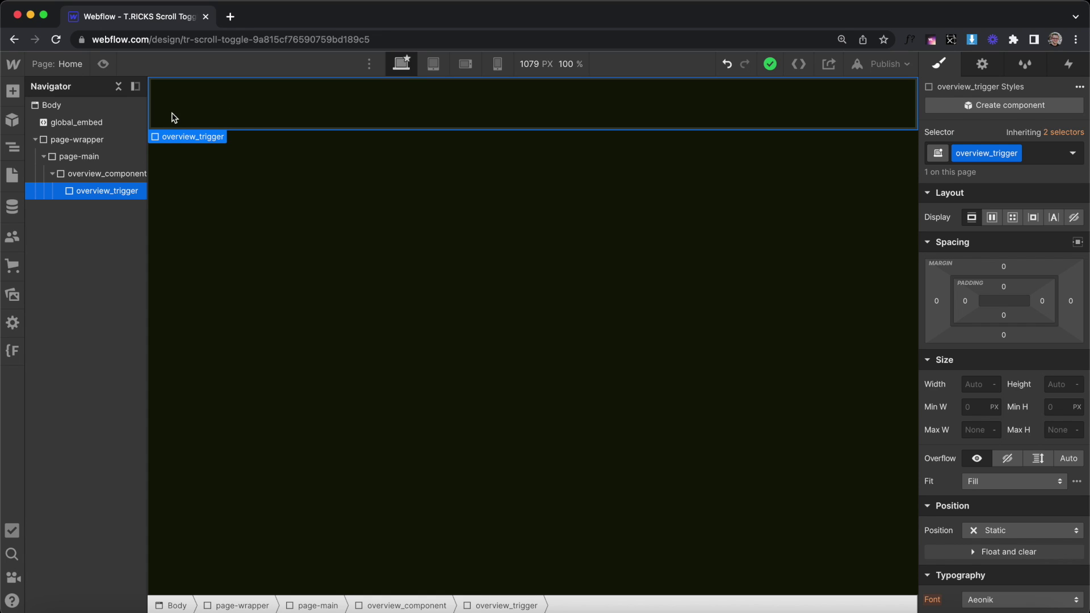
Step: Set overview_trigger's height to 80 VH and give it a 3 px solid green-yellow border on all sides
left_click(1052, 386)
key("Return")
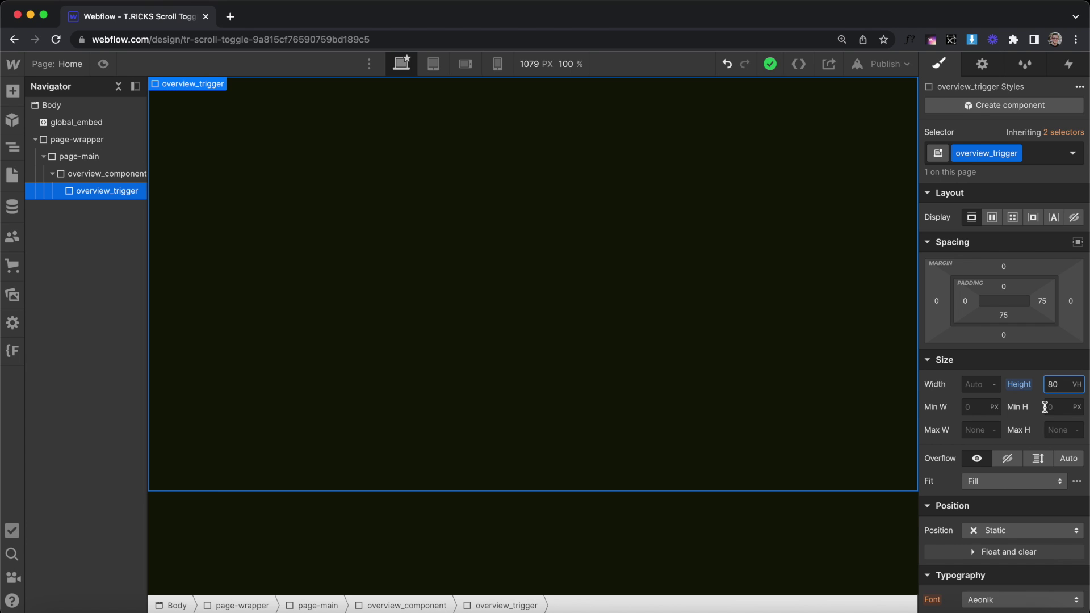
scroll(1044, 406, "down", 15)
left_click(1063, 282)
type("3")
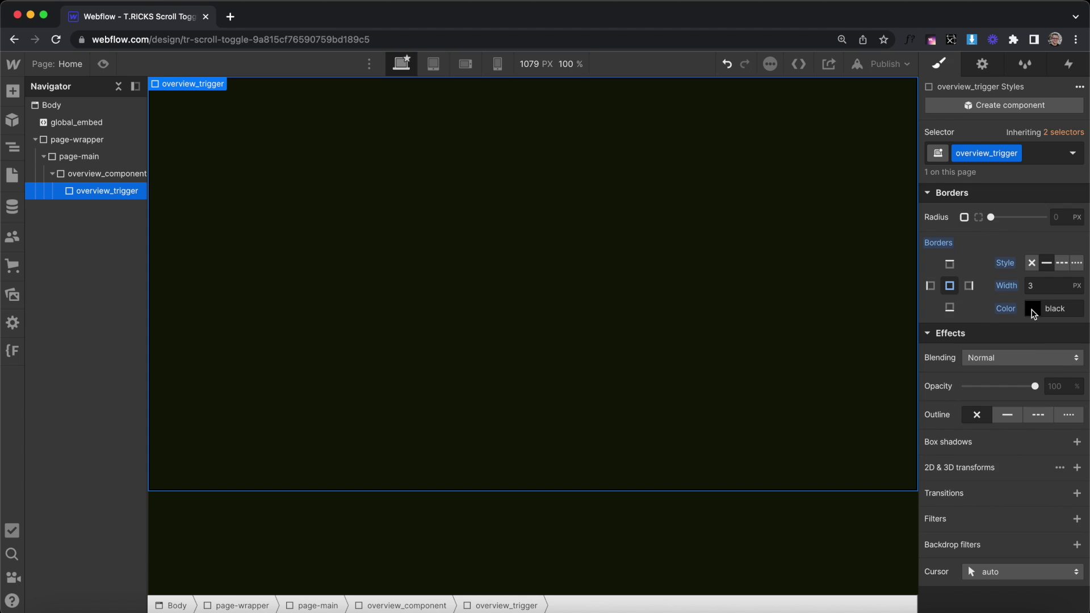
left_click(1031, 308)
left_click(973, 529)
left_click(1010, 243)
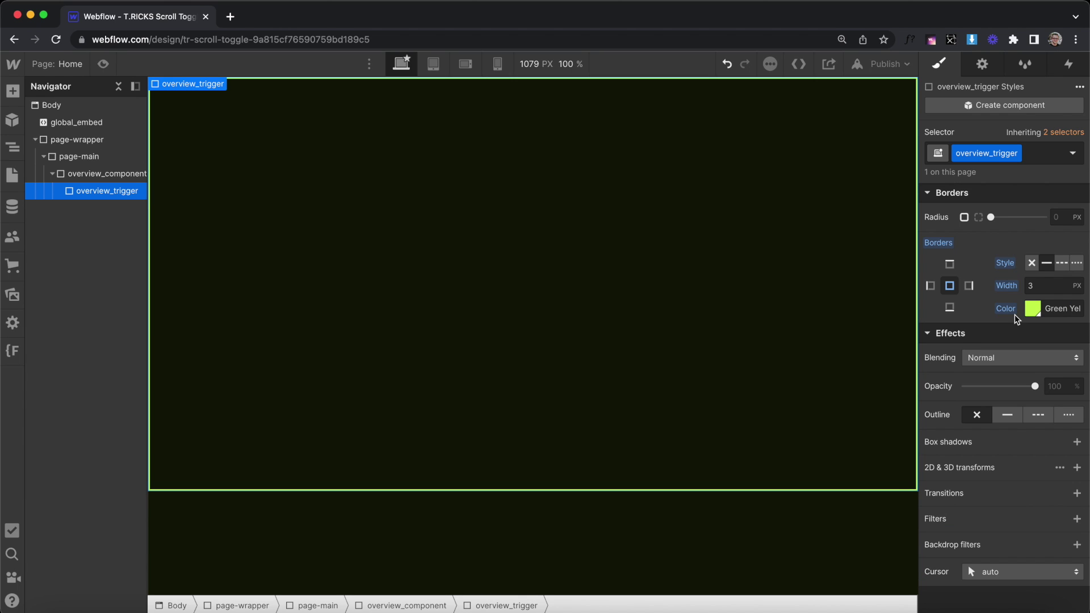
Step: Add the custom attribute tr-scroll-toggle with the value trigger to overview_trigger
scroll(1014, 314, "up", 15)
left_click(981, 64)
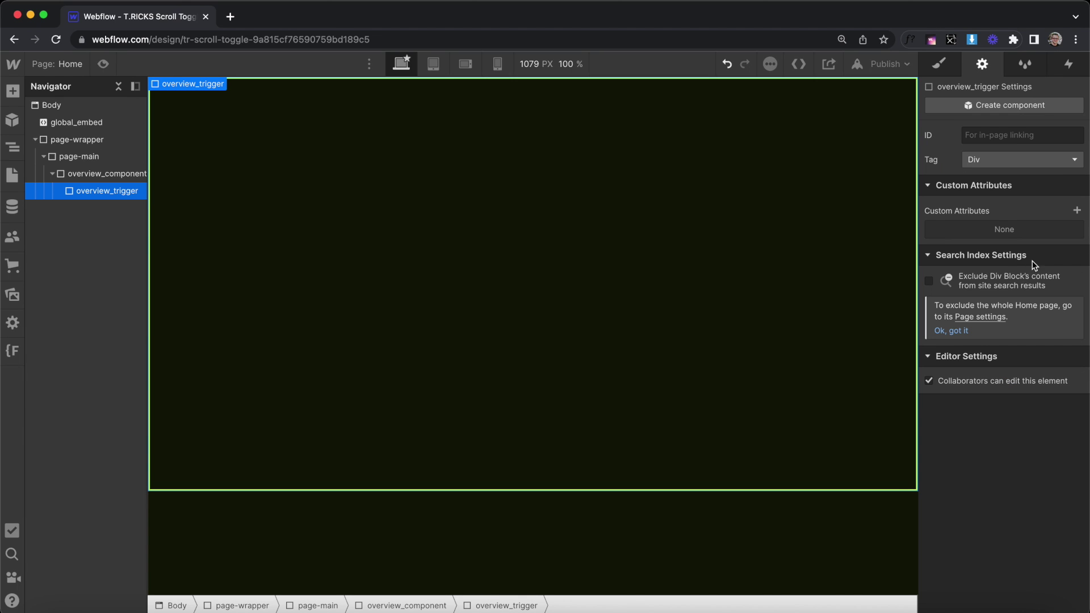
left_click(1077, 210)
left_click(1007, 256)
type("tr-scroll-toggle")
left_click(1003, 284)
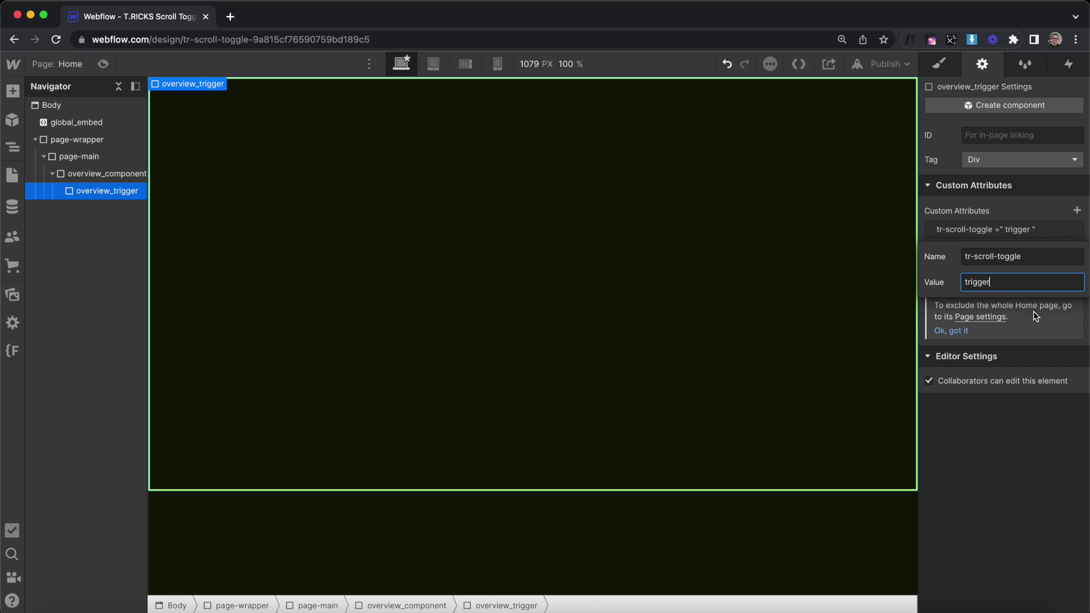
key("Return")
Step: Place the div block with the process content above overview_trigger in overview_component and give it the class overview_sticky
left_click(91, 173)
left_click_drag(71, 210, 101, 201)
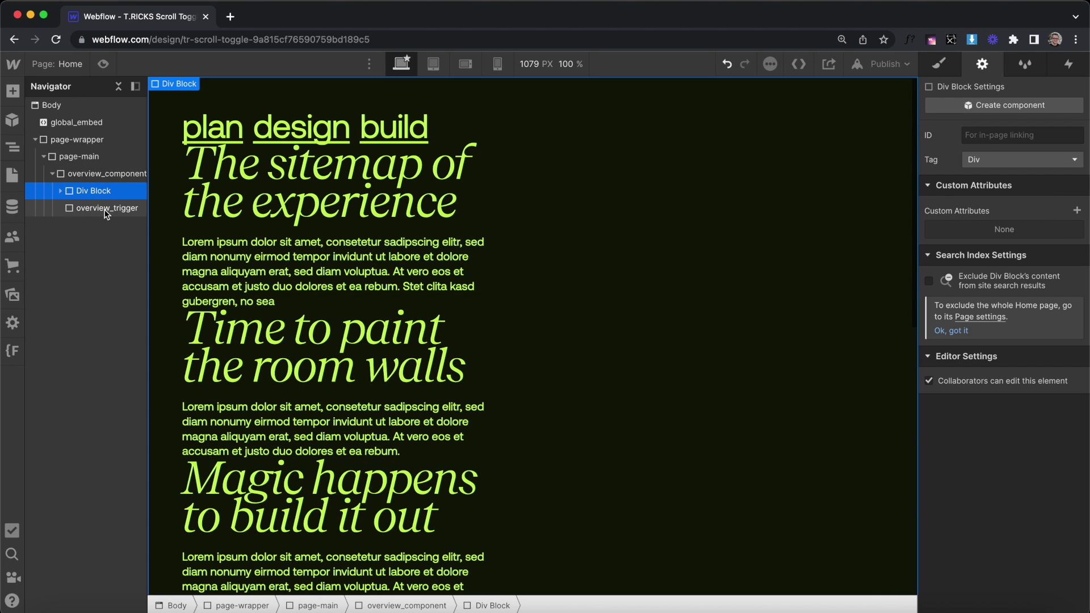
left_click(938, 63)
left_click(983, 153)
type("overview_sticky")
key("Return")
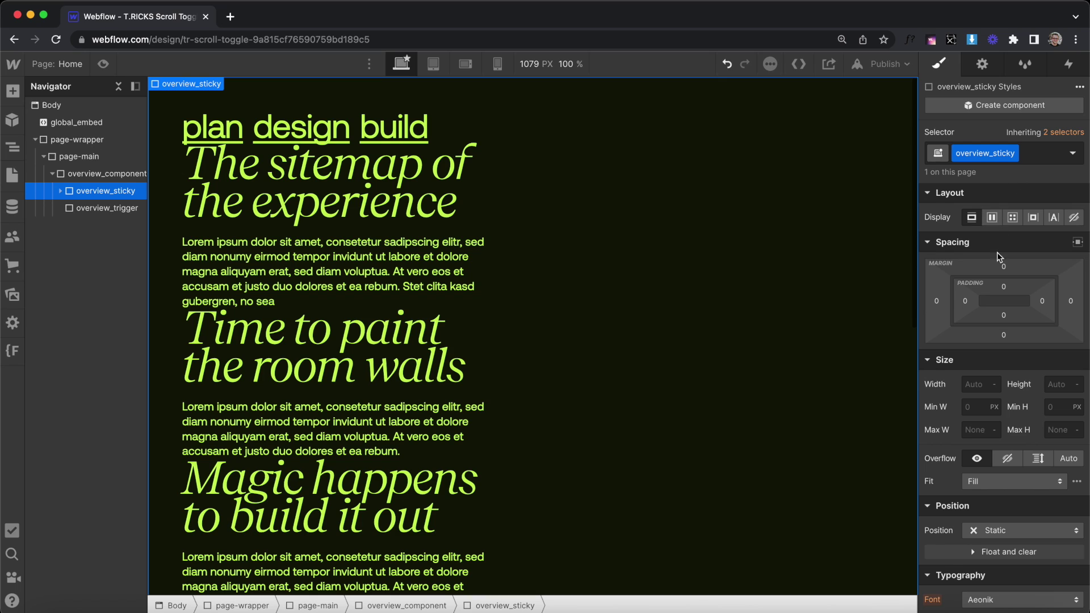
Step: Set overview_sticky's width to 100% and its height to 100 VH
scroll(996, 252, "down", 2)
left_click(973, 339)
type("100")
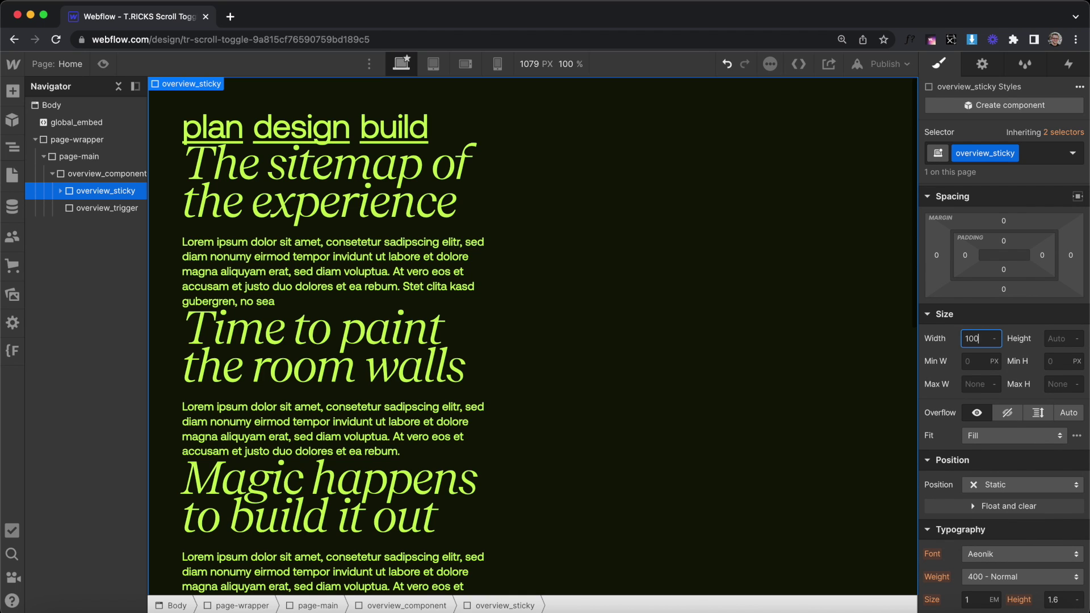
key("Tab")
type("100vh")
key("Return")
Step: Make overview_sticky's position Sticky with a top offset of 0 px
left_click(1056, 484)
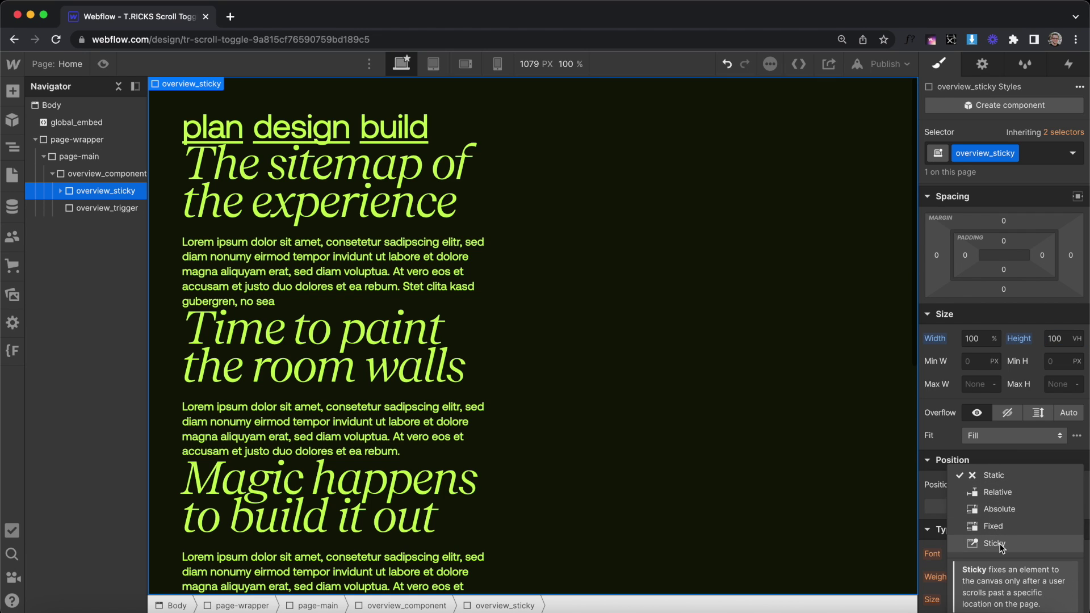
left_click(994, 543)
left_click(1020, 507)
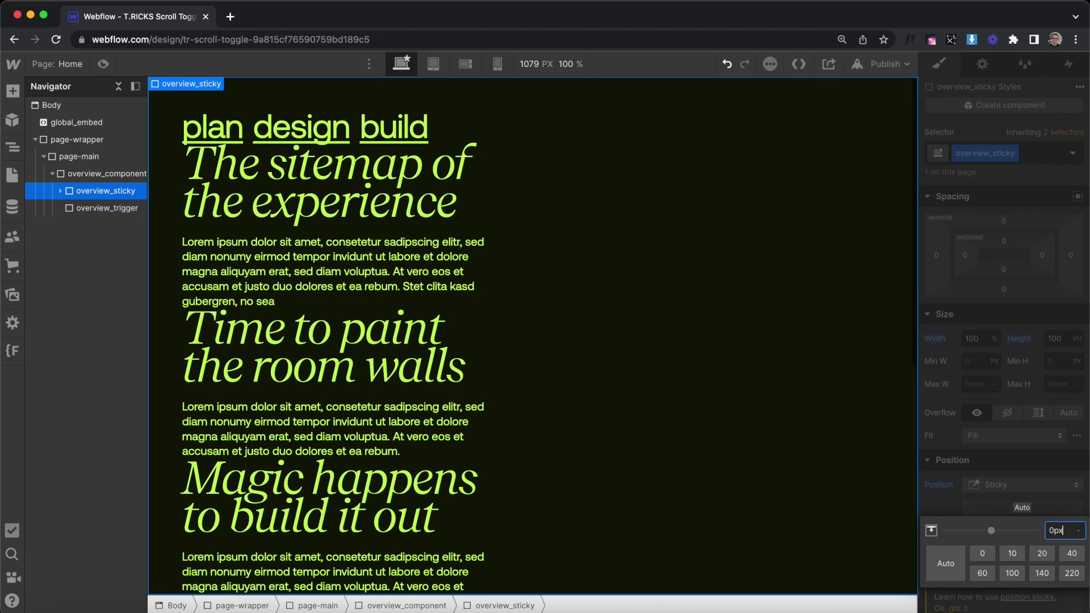
type("0px")
key("Return")
Step: Check the overflow of overview_sticky's parent elements up to page-wrapper and set overview_sticky's z-index to 2
key("Up")
key("Up")
key("Up")
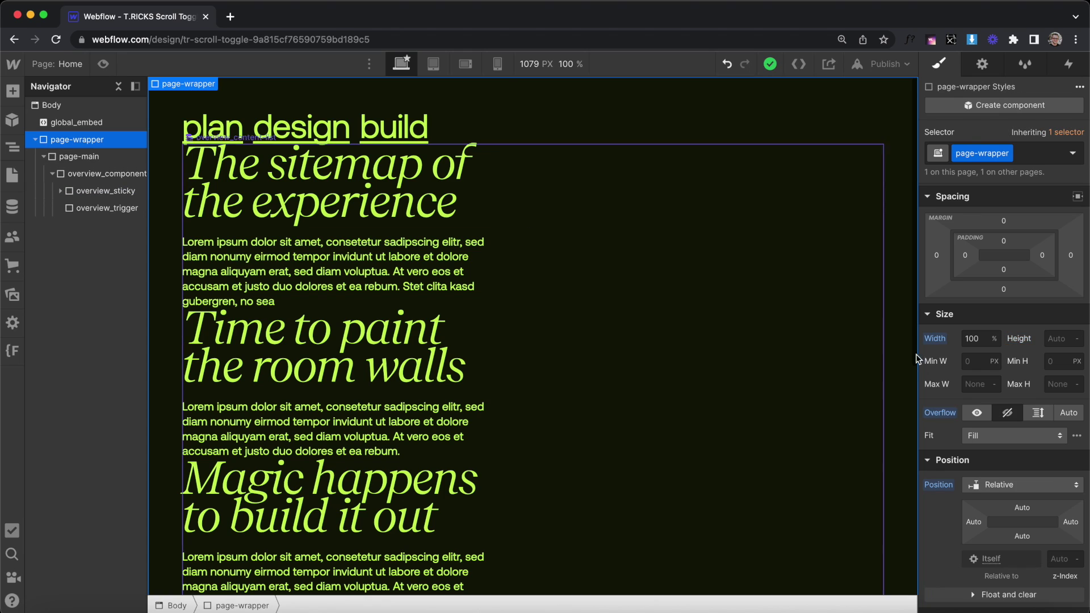
key("Down")
key("Down")
key("Down")
scroll(1065, 549, "down", 2)
left_click(1060, 498)
type("2")
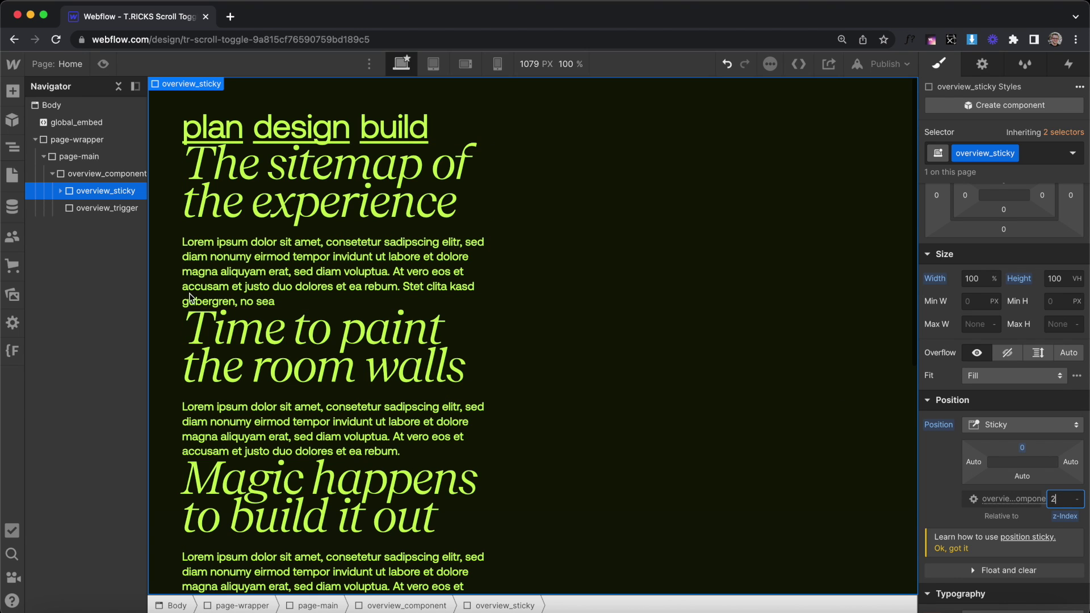
Step: Lay out overview_sticky as a two-column grid, delete its extra row and remove the gap
left_click(60, 190)
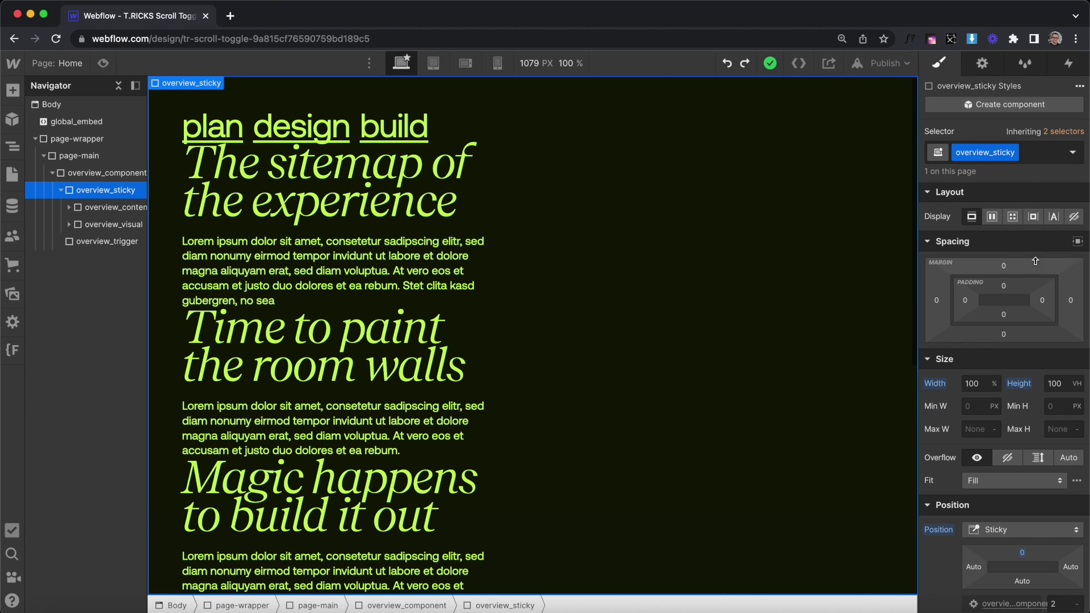
left_click(1013, 217)
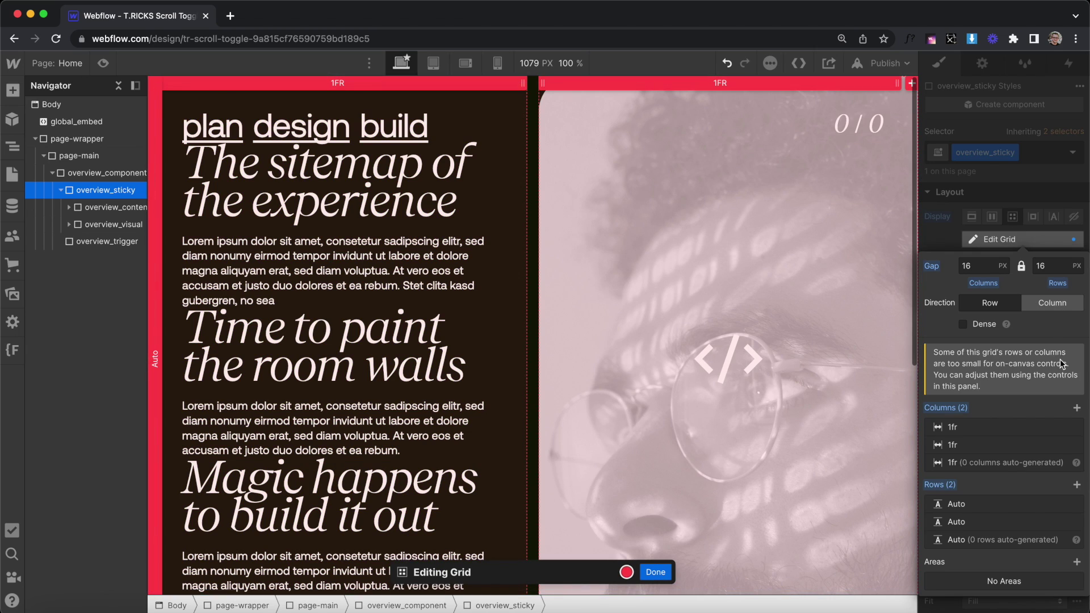
left_click(1075, 505)
left_click(981, 264)
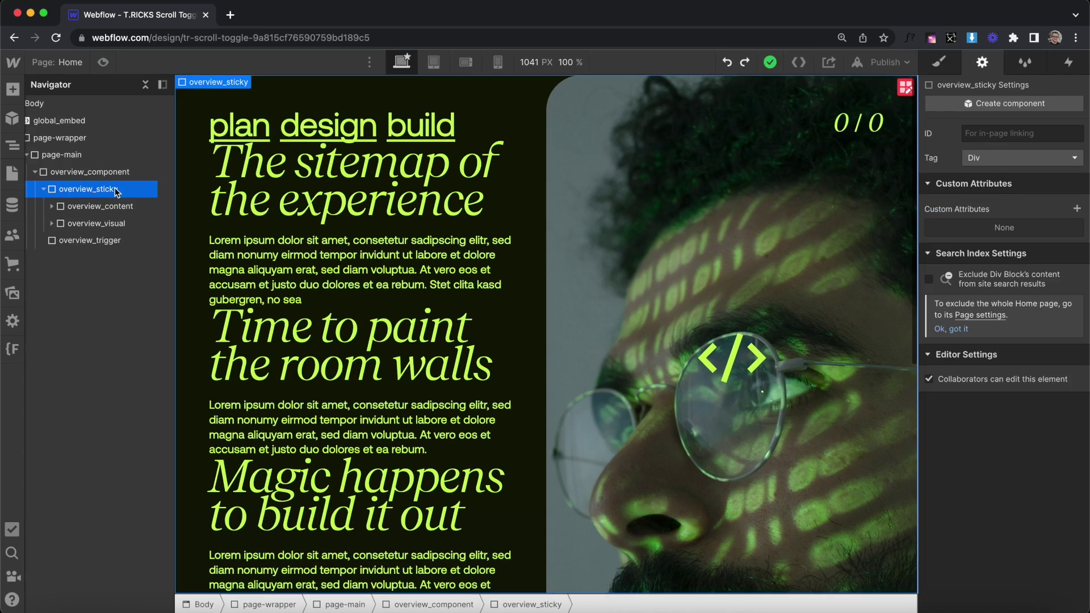
Step: Expand overview_content and overview_visual to examine their nested collection lists and select overview_tab-list
left_click(52, 206)
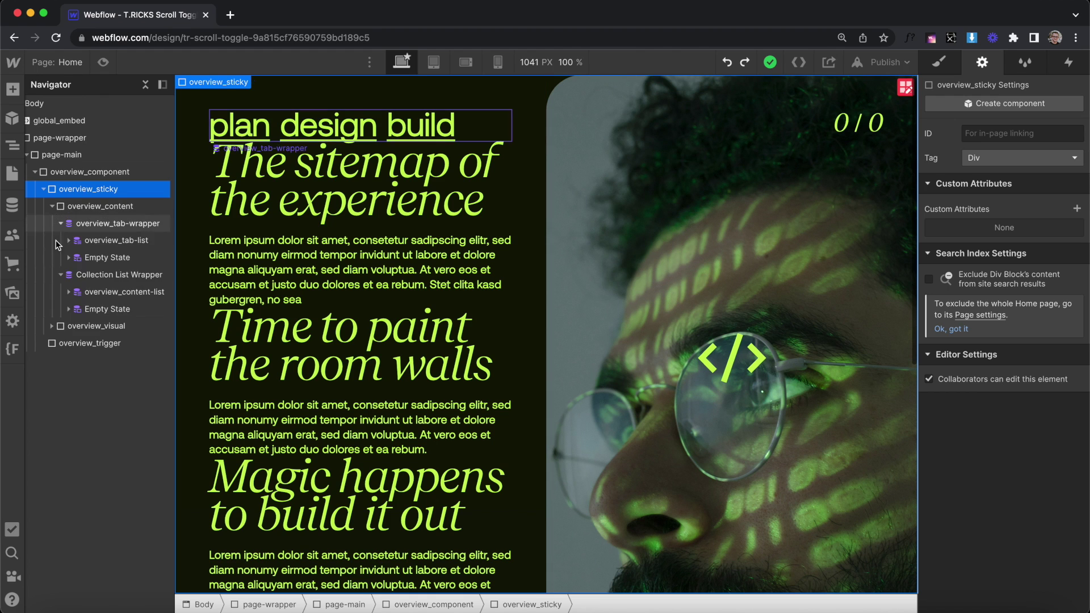
left_click(53, 328)
left_click(51, 325)
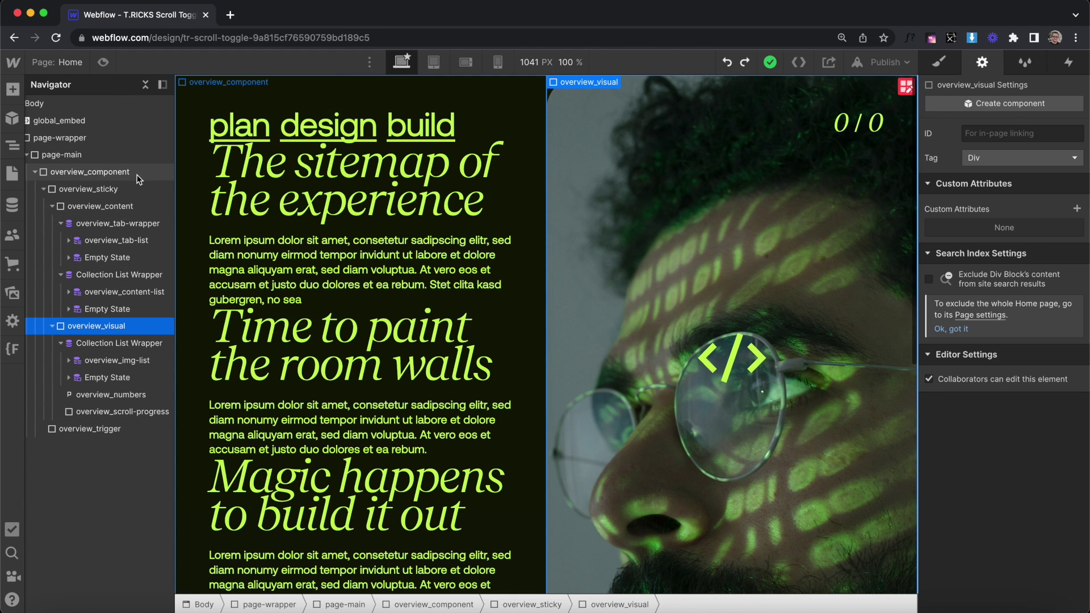
left_click(103, 225)
left_click(115, 242)
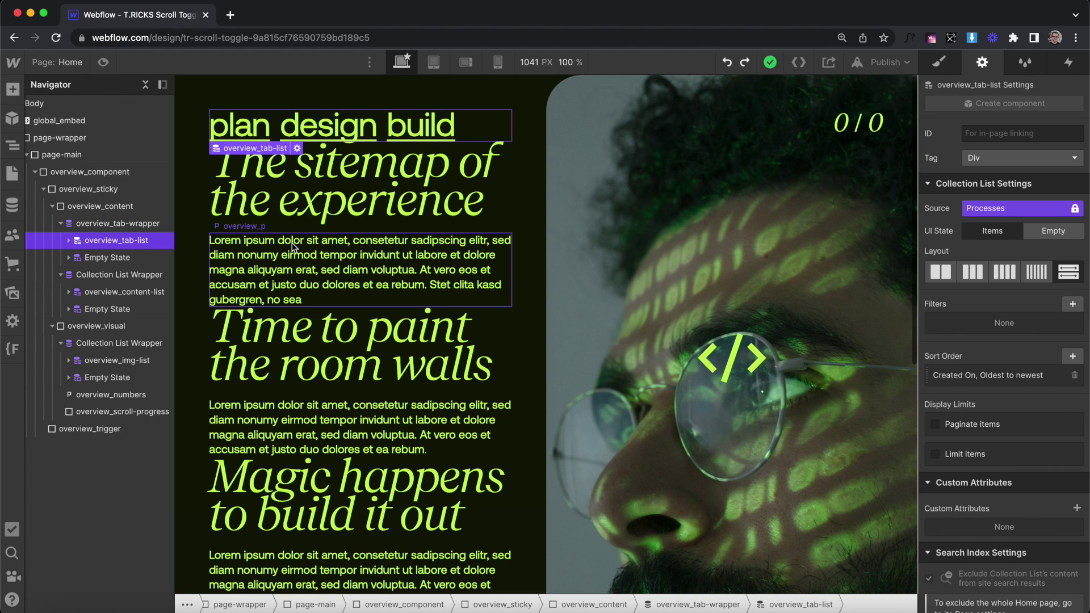
Step: Add the custom attribute tr-scroll-toggle with the value list to overview_tab-list
scroll(1026, 524, "down", 1)
left_click(1074, 479)
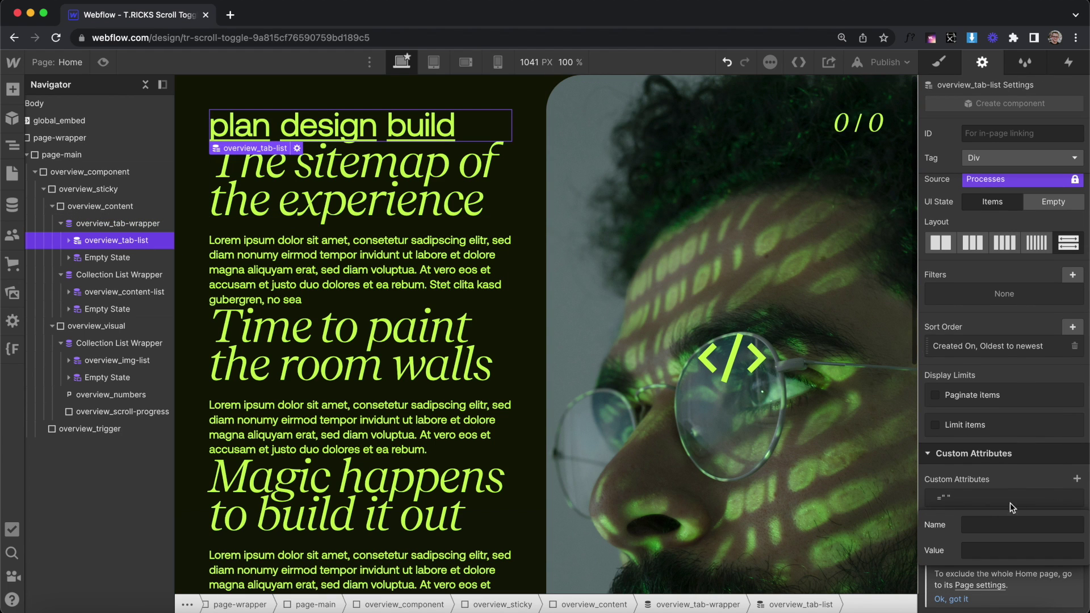
type("tr-scroll-toggle")
left_click(1006, 551)
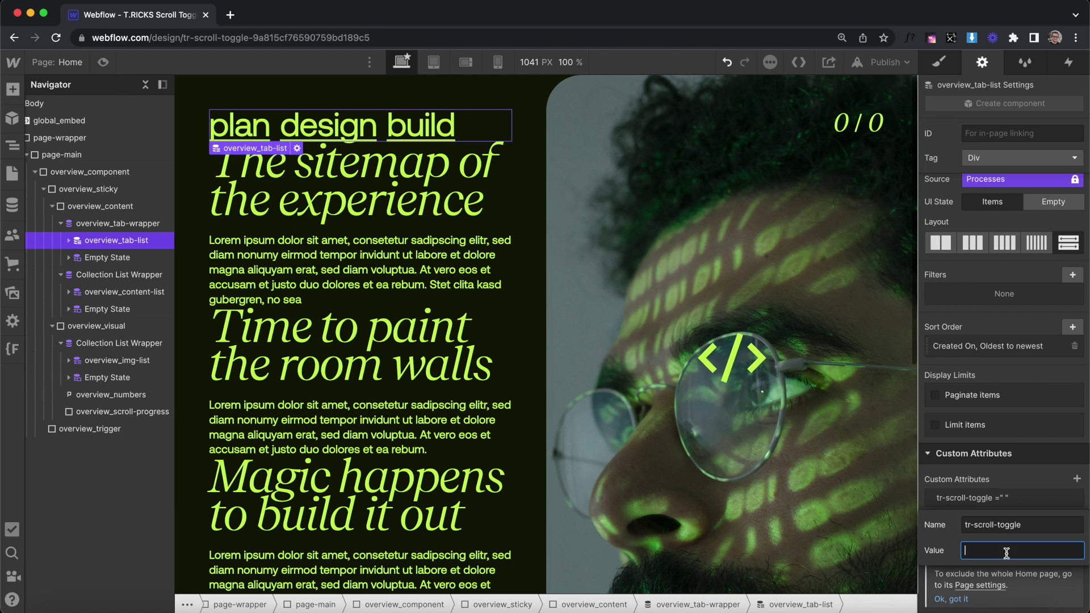
key("Return")
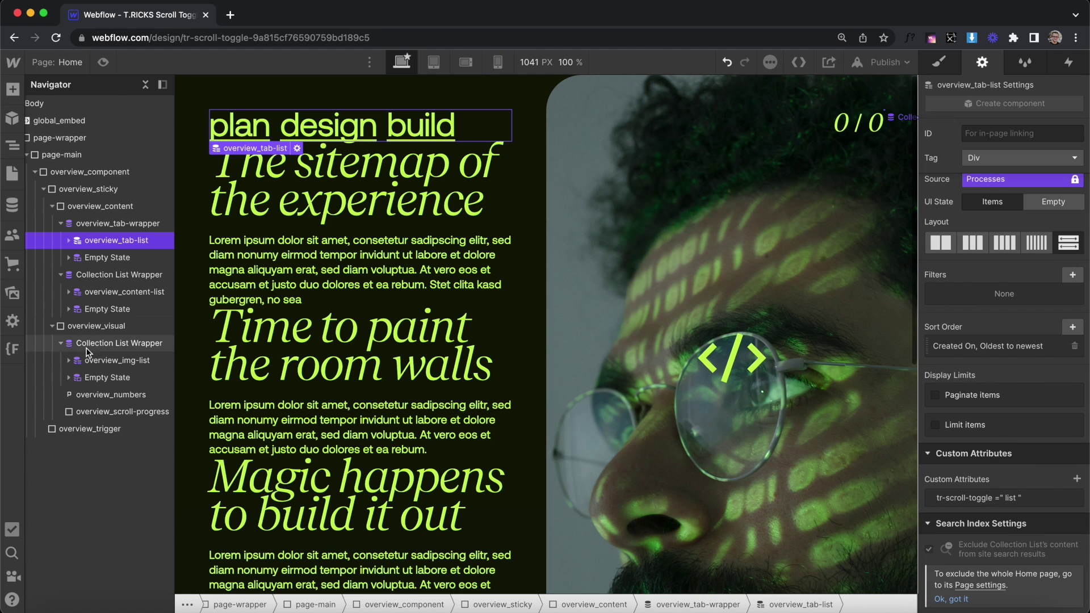
Step: Give overview_content-list the custom attribute tr-scroll-toggle with the value list
left_click(141, 292)
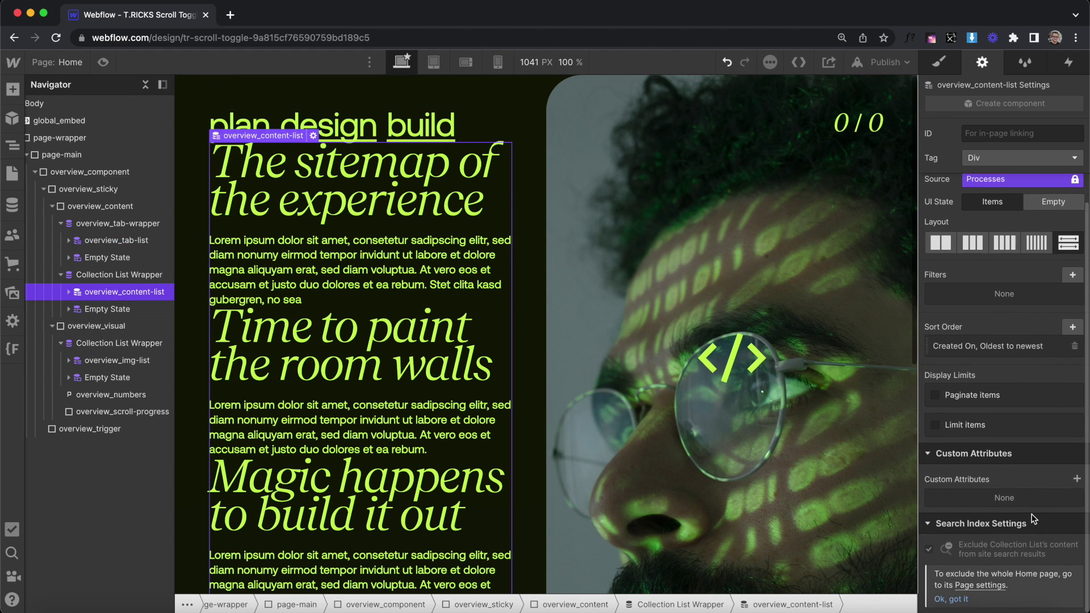
left_click(1077, 478)
left_click(997, 526)
type("tr-scroll-toggle")
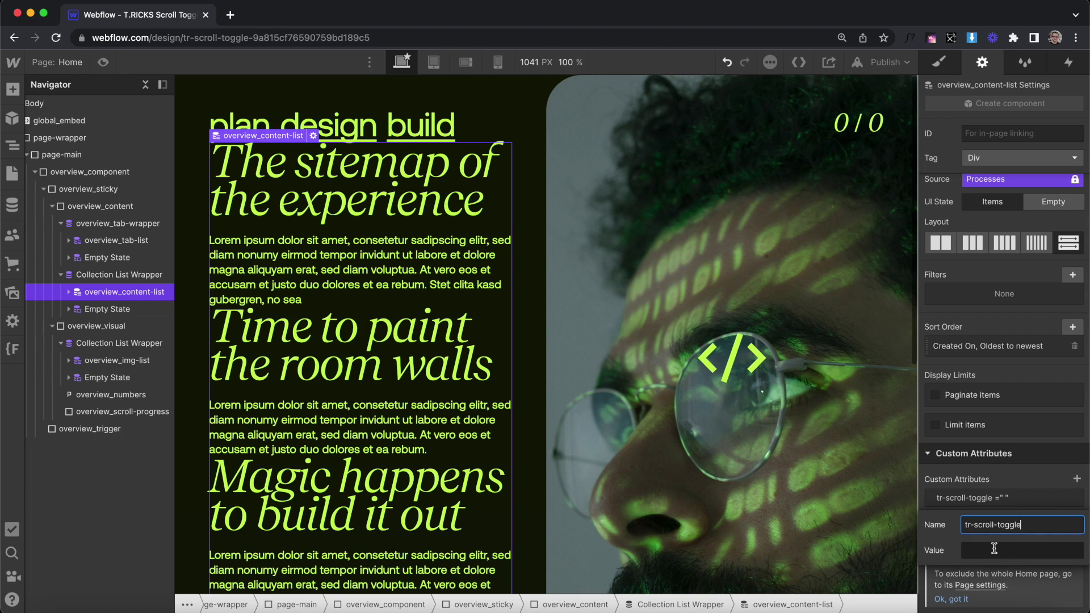
left_click(995, 545)
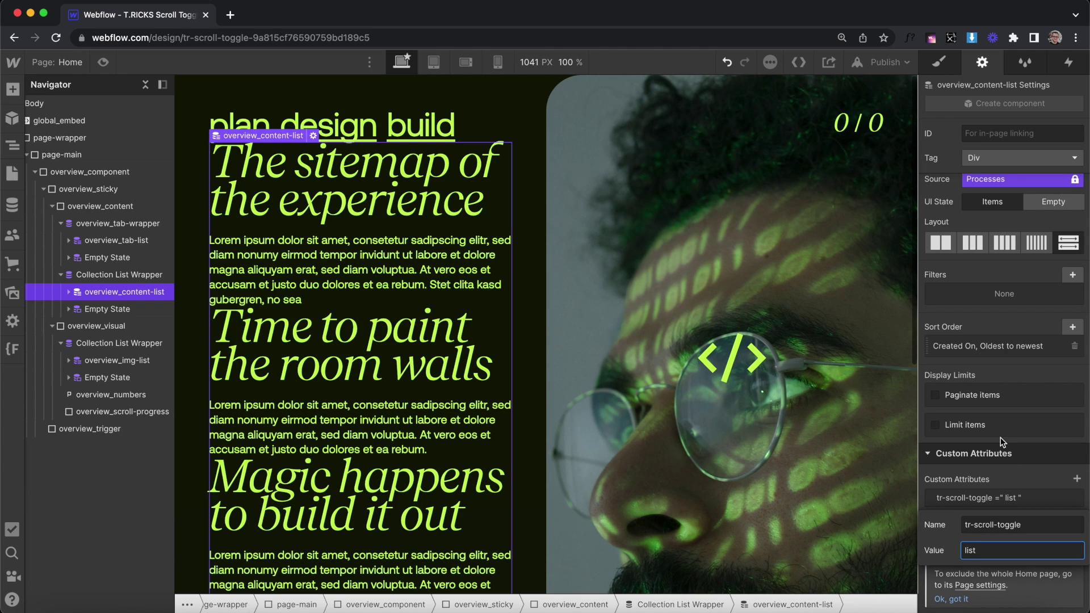
key("Return")
Step: Add a tr-scroll-toggle custom attribute with the value list to overview_img-list
left_click(122, 360)
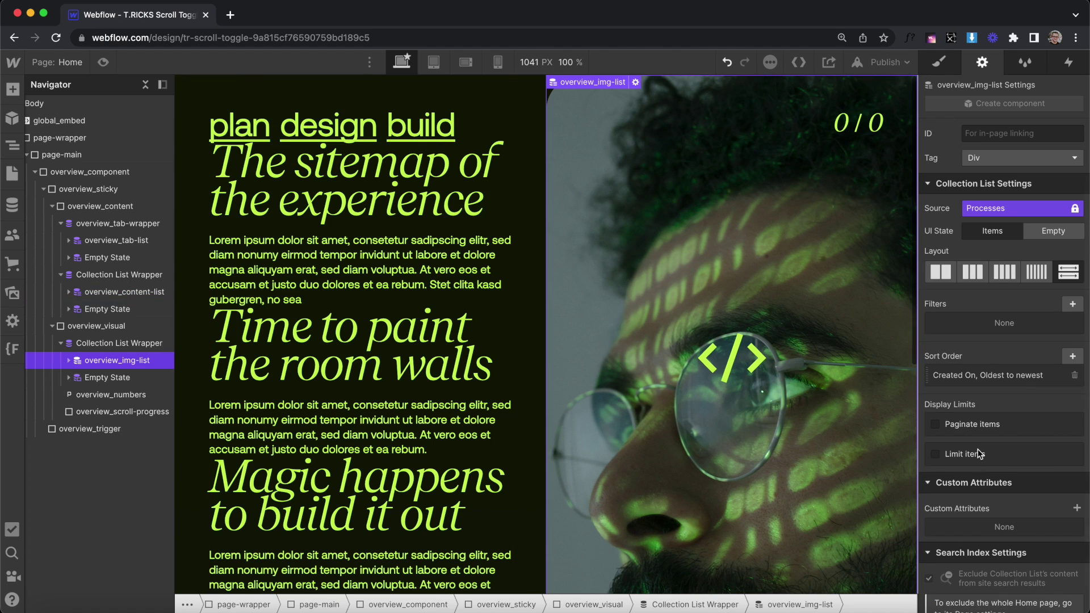
left_click(1077, 507)
type("tr-scroll-toggle")
left_click(988, 578)
type("list")
key("Return")
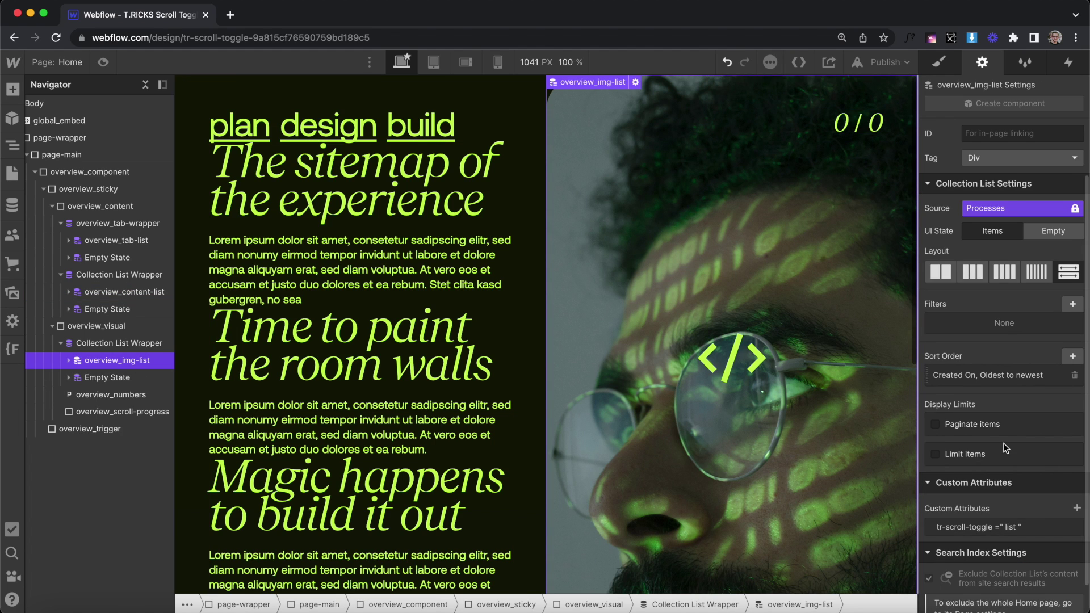
Step: Set overview_tab-item's opacity to 30% and add a 200 ms opacity transition with ease easing
key("s")
left_click(126, 171)
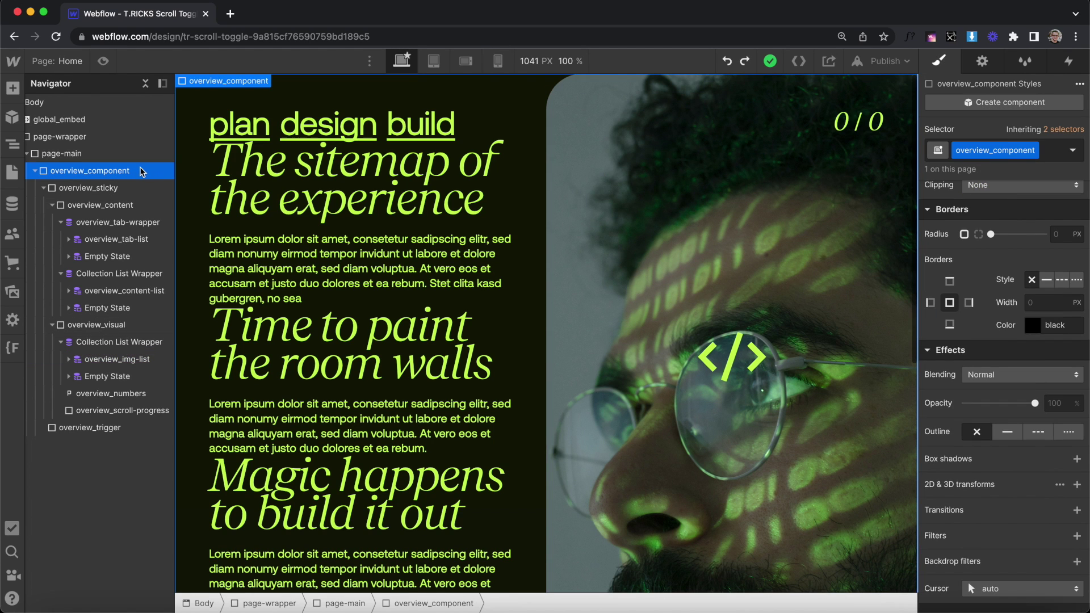
left_click(136, 240)
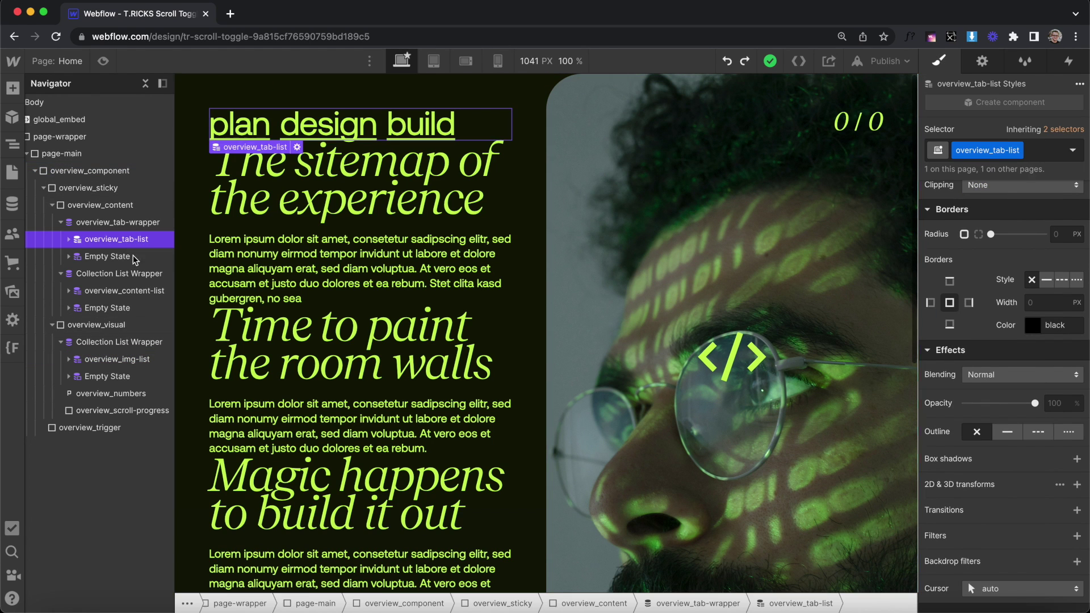
left_click(133, 291)
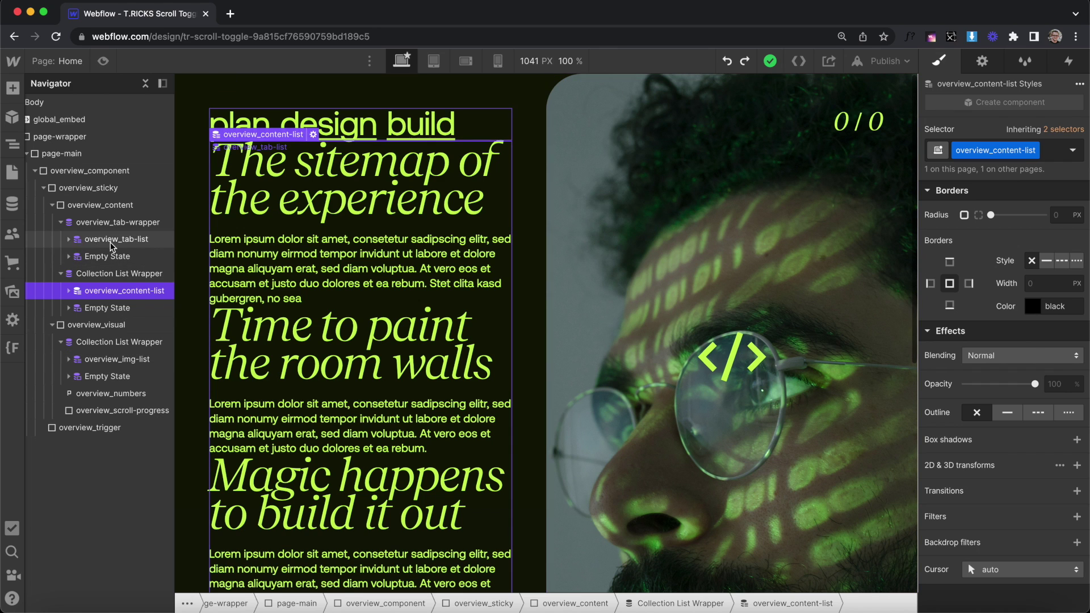
left_click(69, 239)
left_click(111, 256)
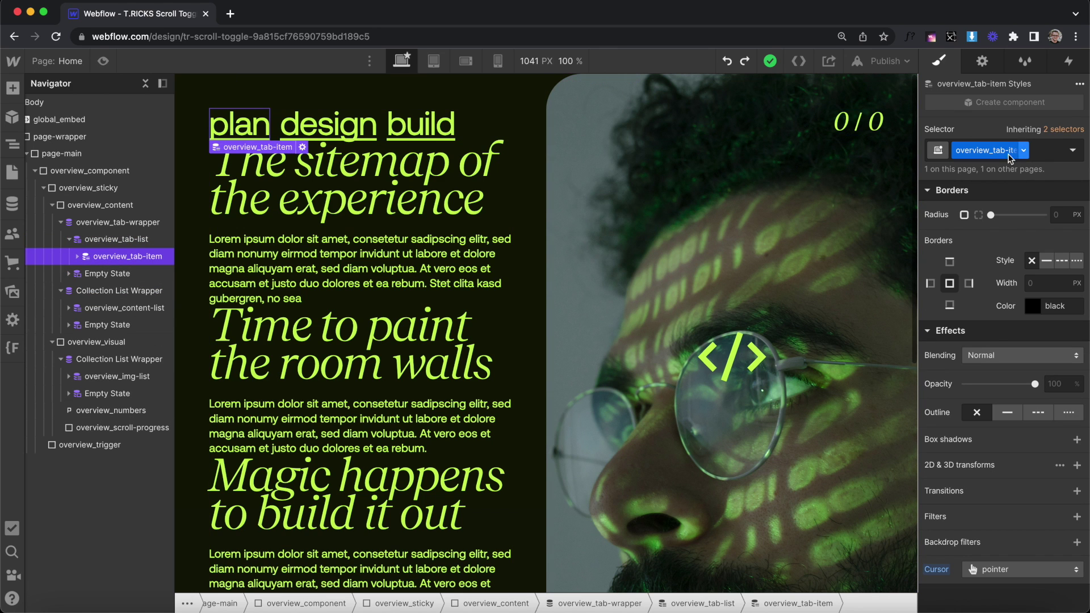
left_click(1051, 383)
key("Return")
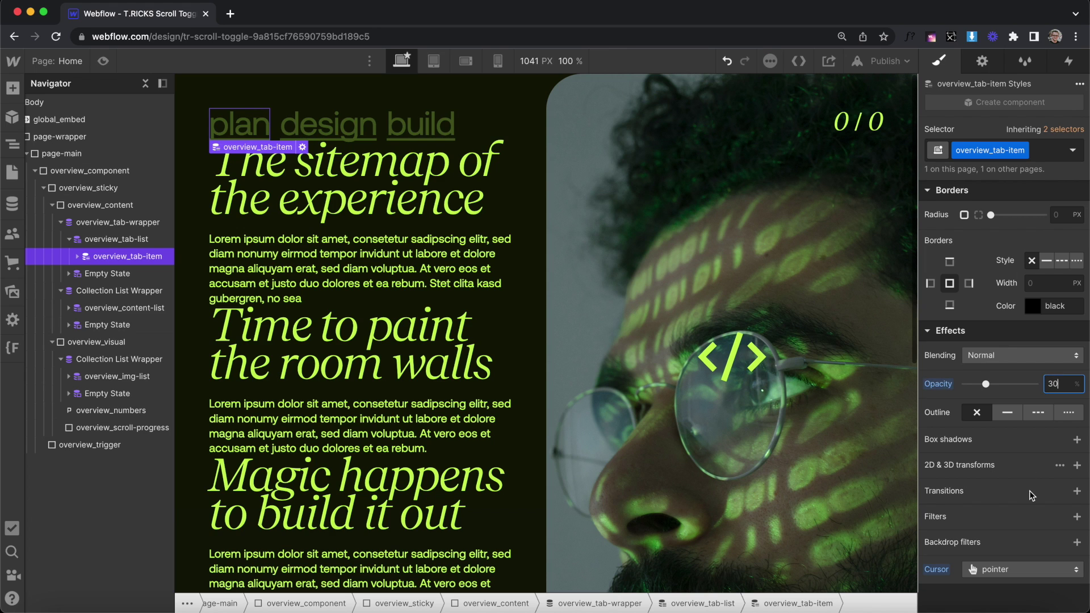
left_click(1076, 492)
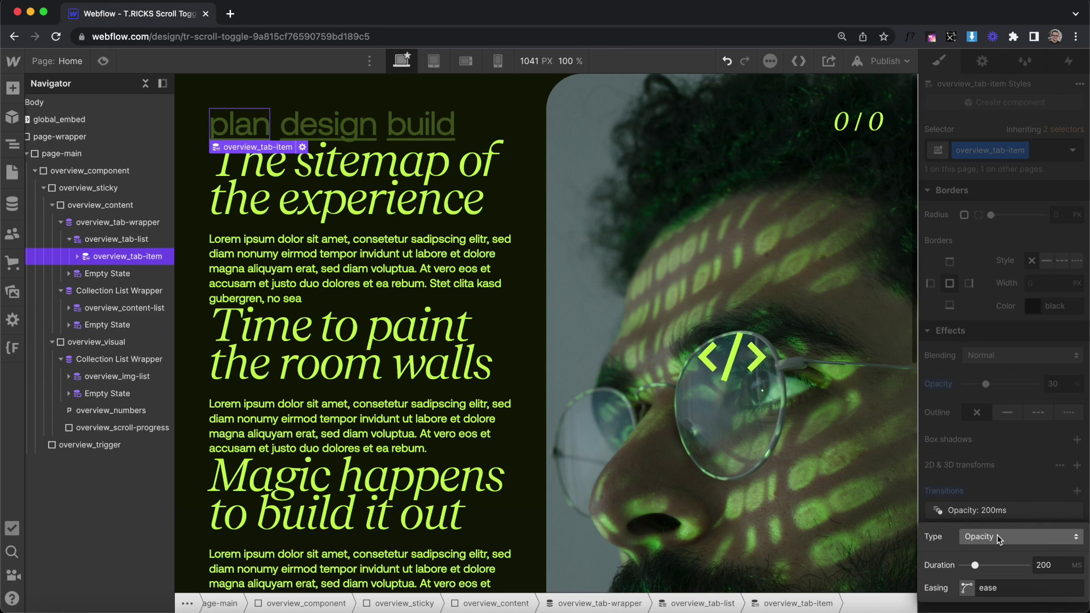
left_click(1013, 498)
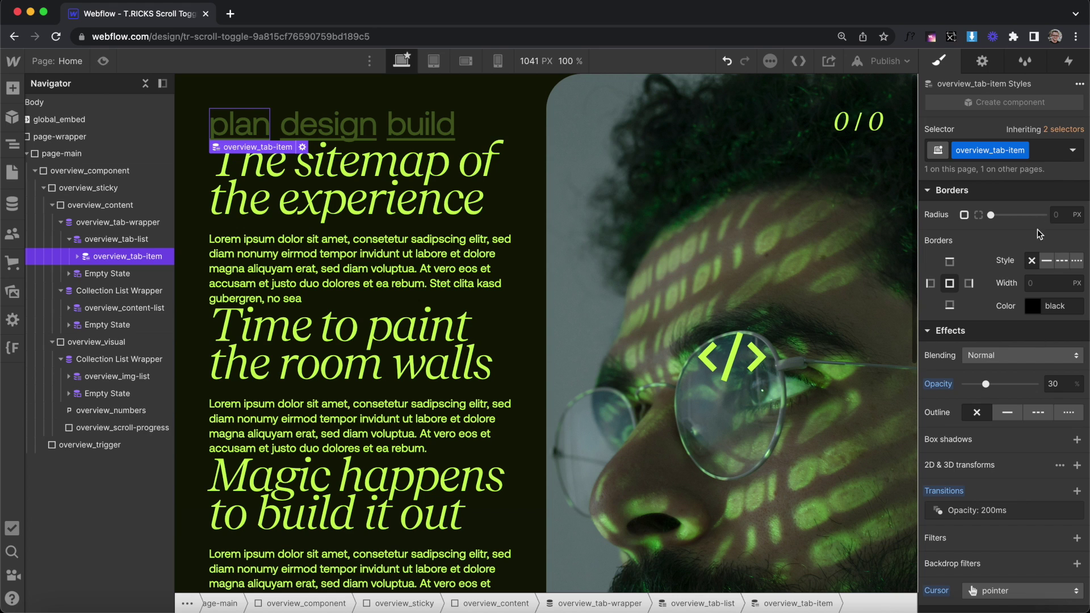
Step: Create an is-active combo class on overview_tab-item and set its opacity to 100%
left_click(1049, 152)
type("is-active")
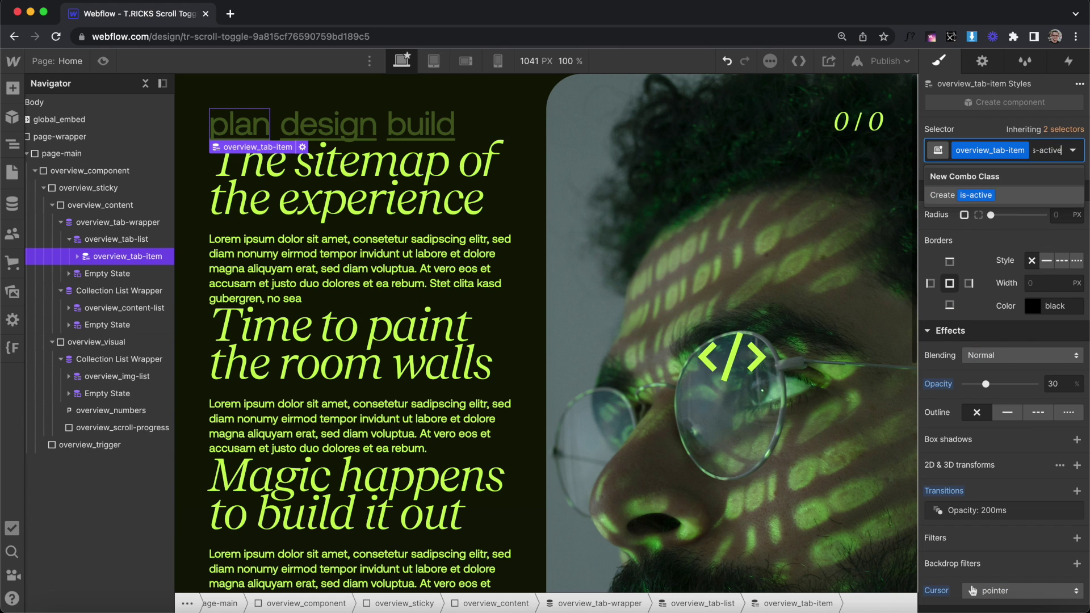
key("Return")
left_click_drag(994, 404, 1078, 441)
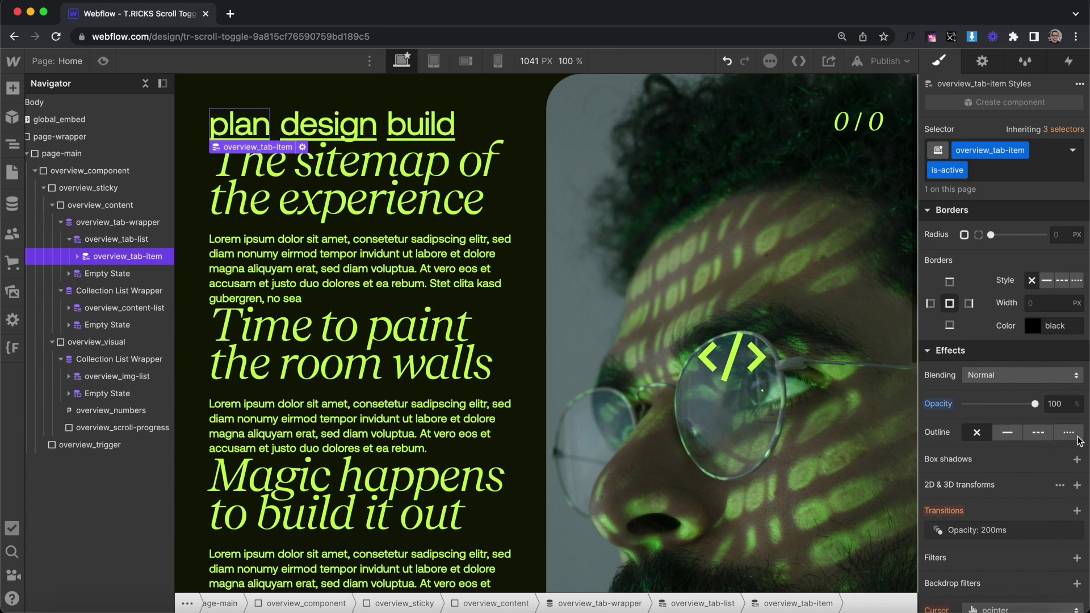
Step: Switch the is-active combo class on overview_tab-item off and on to compare both states, leaving it removed from the item
left_click(999, 177)
key("BackSpace")
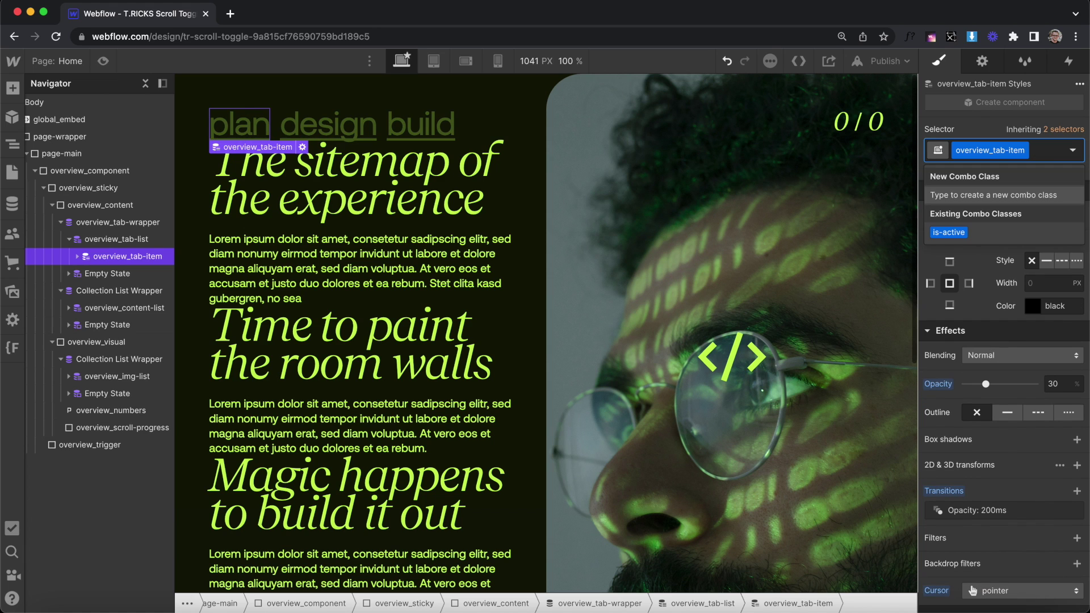
left_click(947, 232)
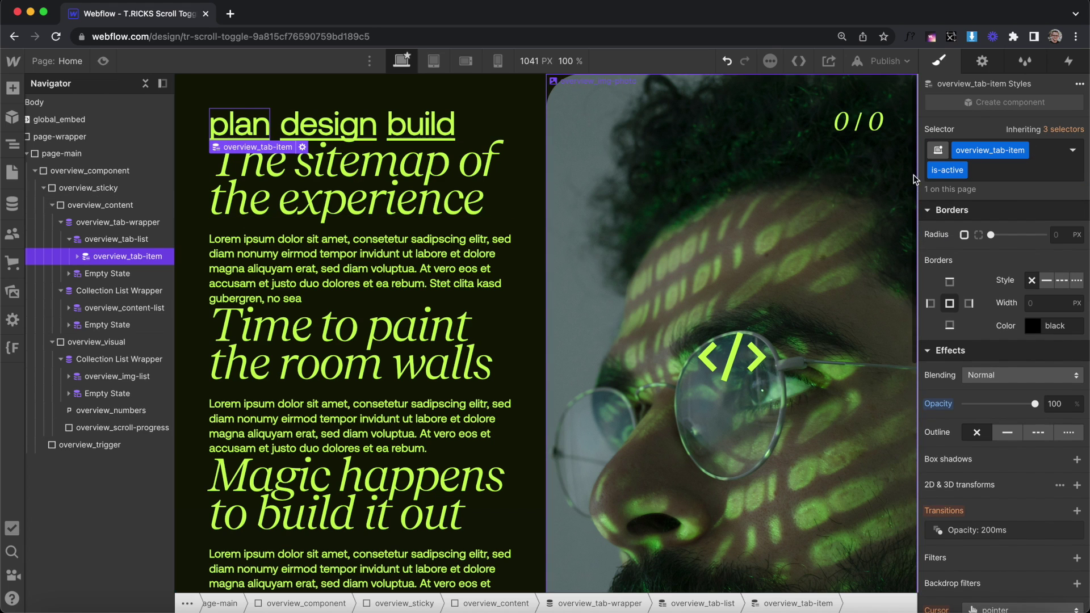
left_click(1013, 170)
key("BackSpace")
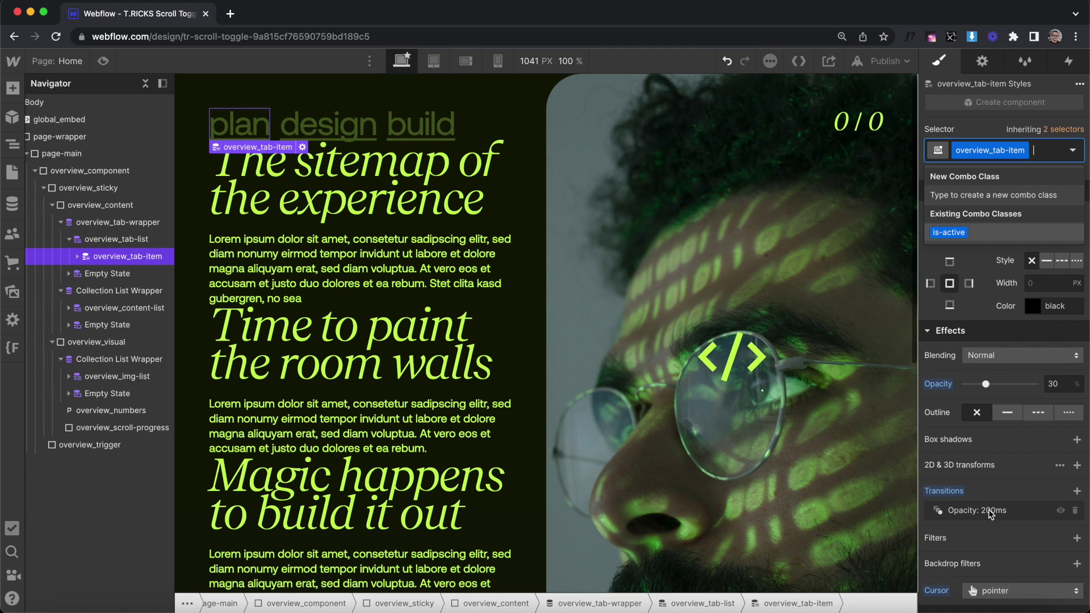
Step: Expand overview_img-list and set overview_img-item's opacity to 0%
left_click(69, 376)
left_click(125, 394)
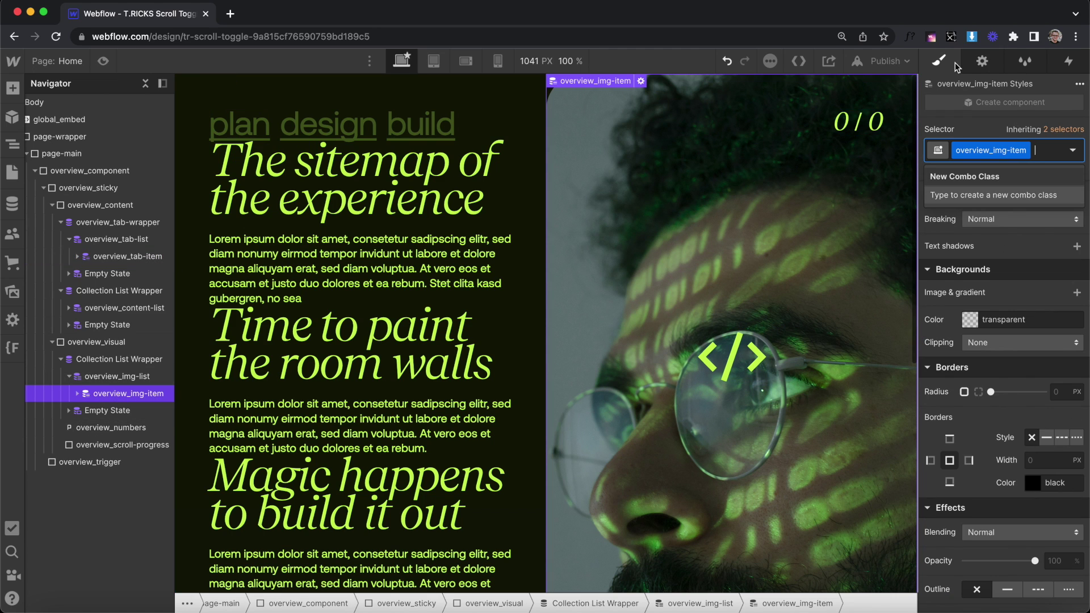
scroll(973, 259, "up", 10)
scroll(1016, 454, "down", 3)
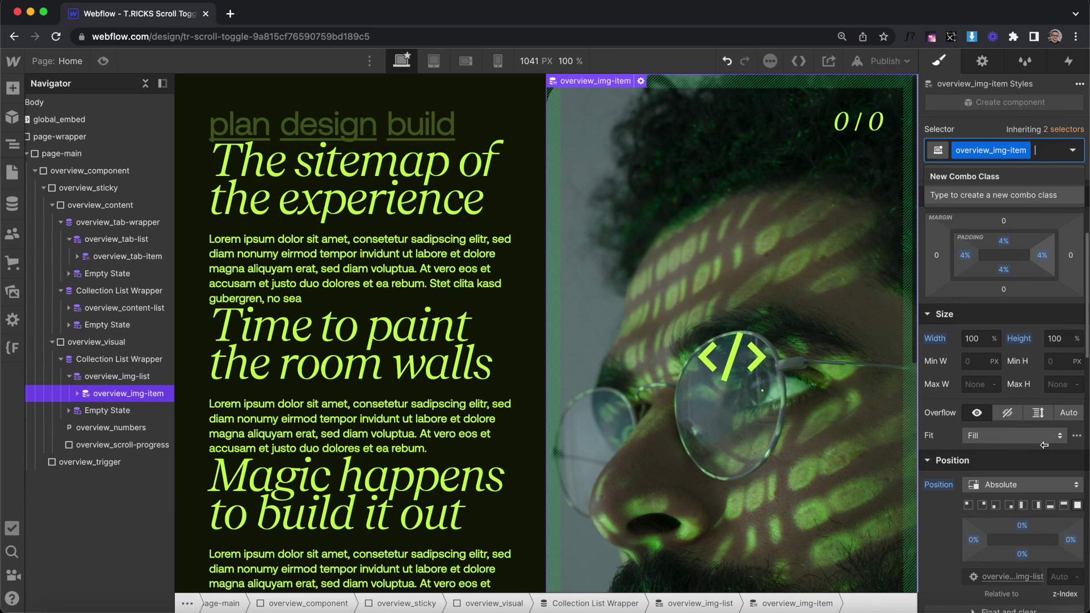
scroll(1016, 437, "down", 10)
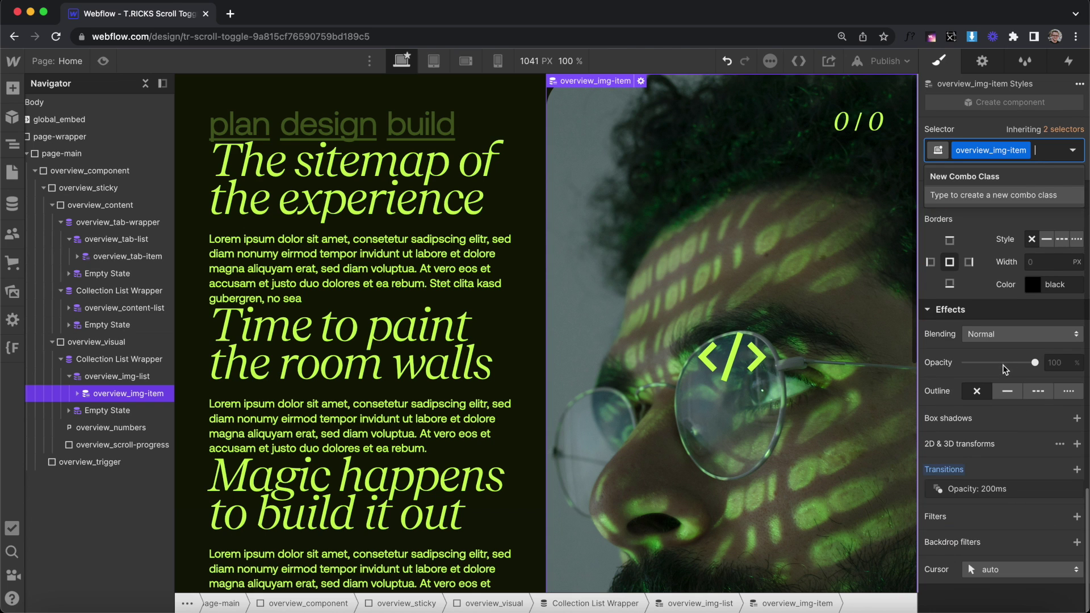
left_click_drag(1005, 363, 891, 362)
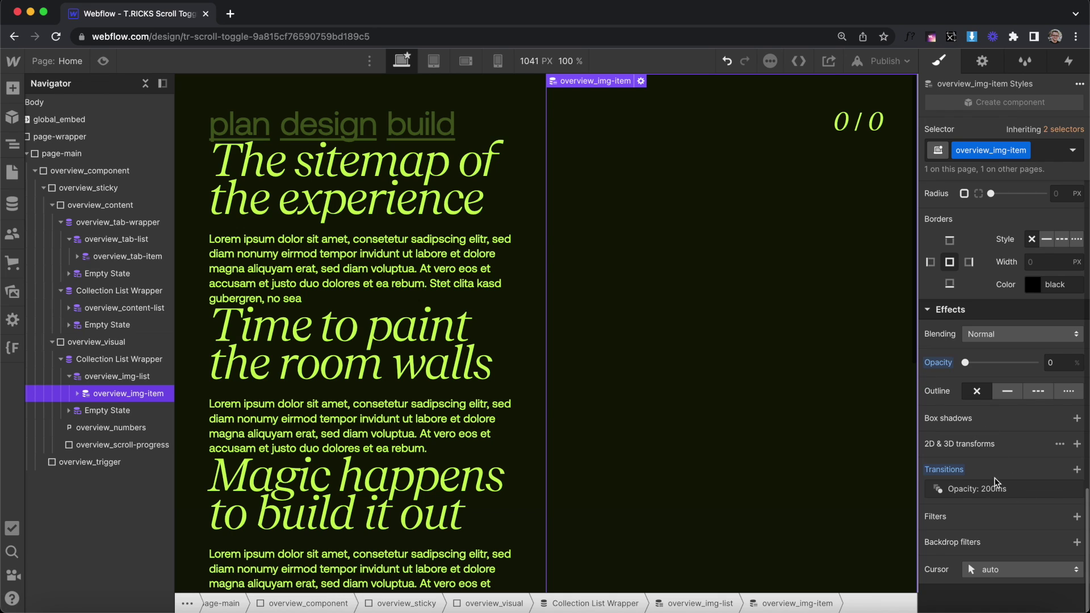
Step: Create an is-active combo class with 100% opacity on overview_img-item and take the class back off the item
left_click(1050, 151)
type("is-active")
key("Return")
left_click_drag(966, 382, 1041, 382)
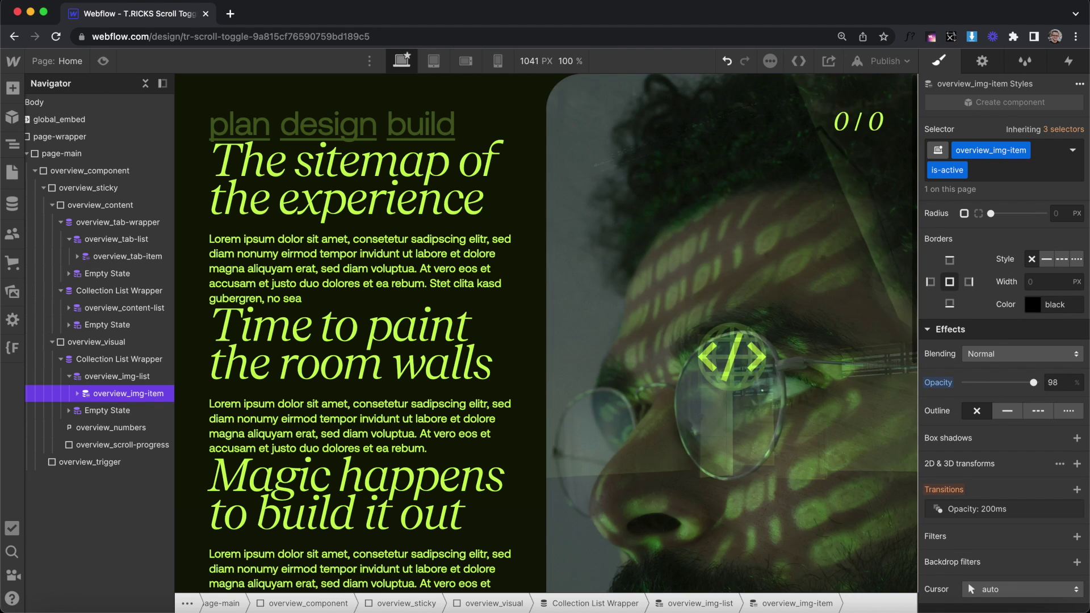
left_click(994, 170)
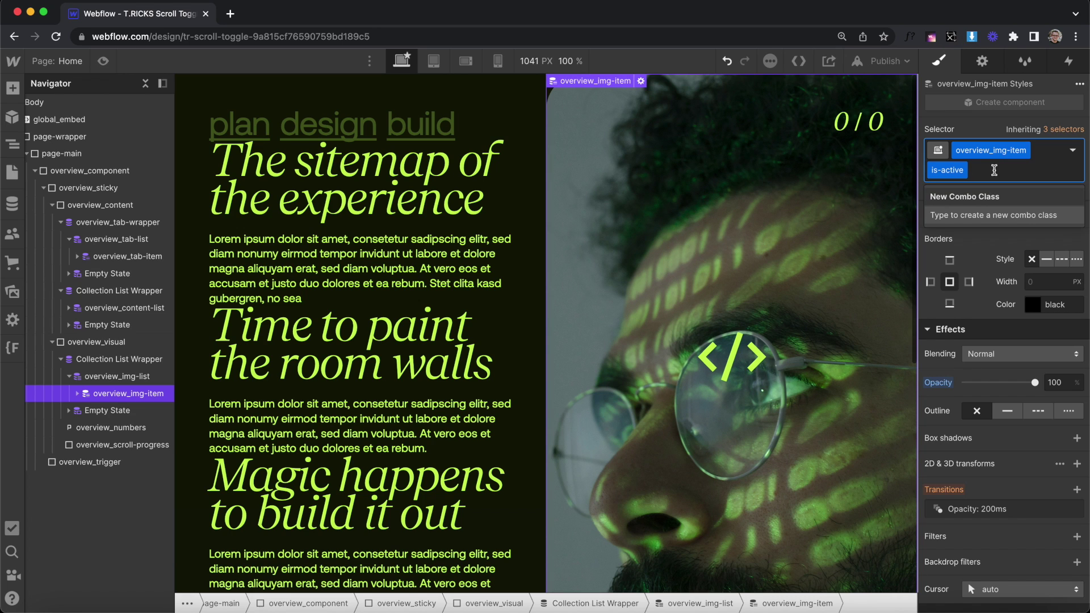
key("BackSpace")
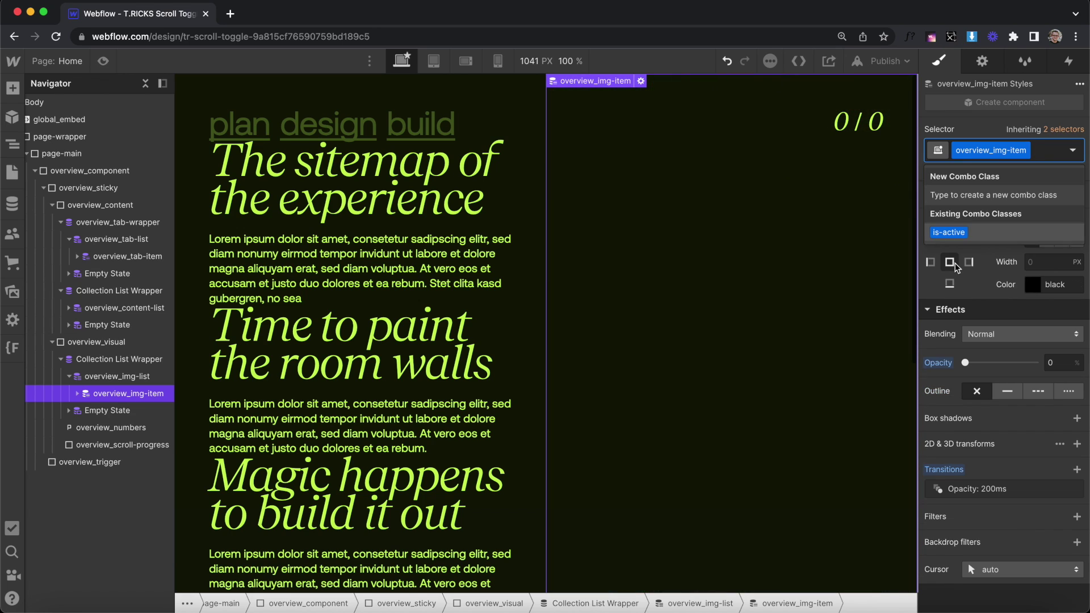
Step: Select overview_content-item inside overview_content-list and set its display to none
left_click(107, 307)
left_click(102, 328)
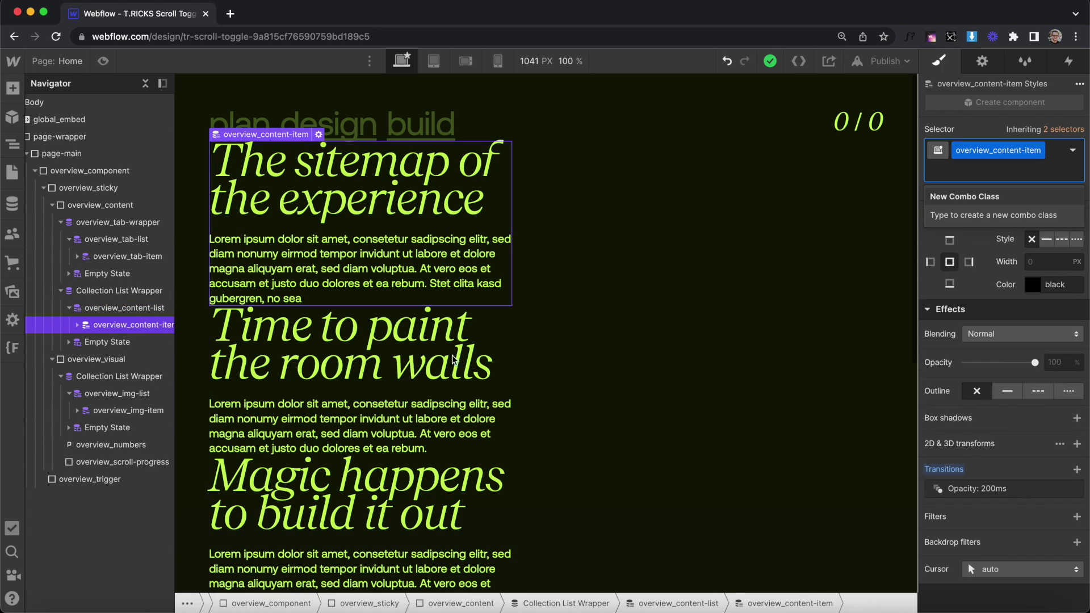
scroll(1039, 293, "up", 5)
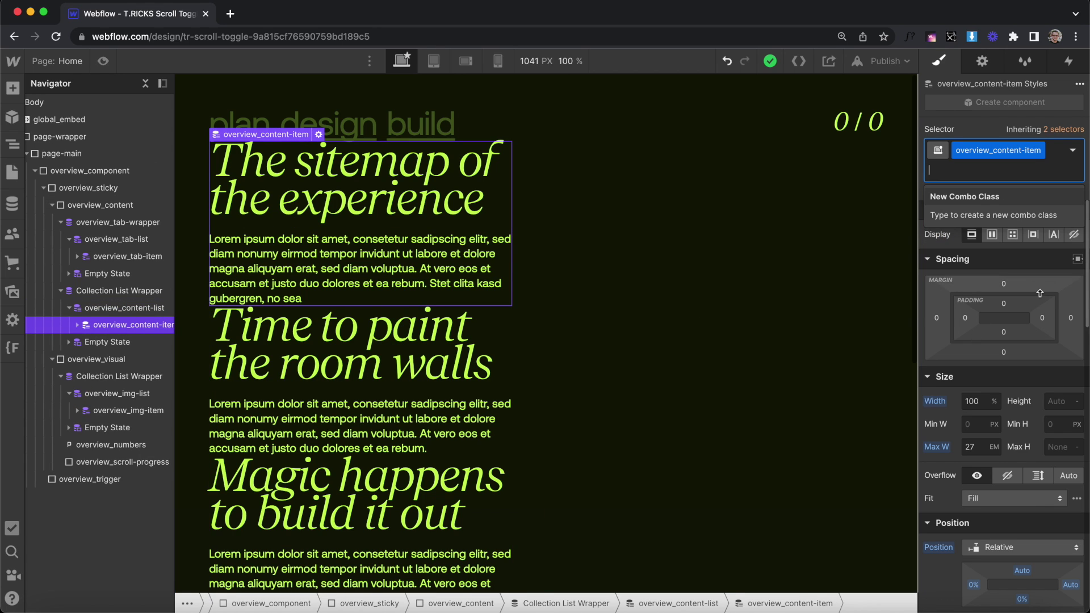
left_click(1073, 235)
left_click(1074, 214)
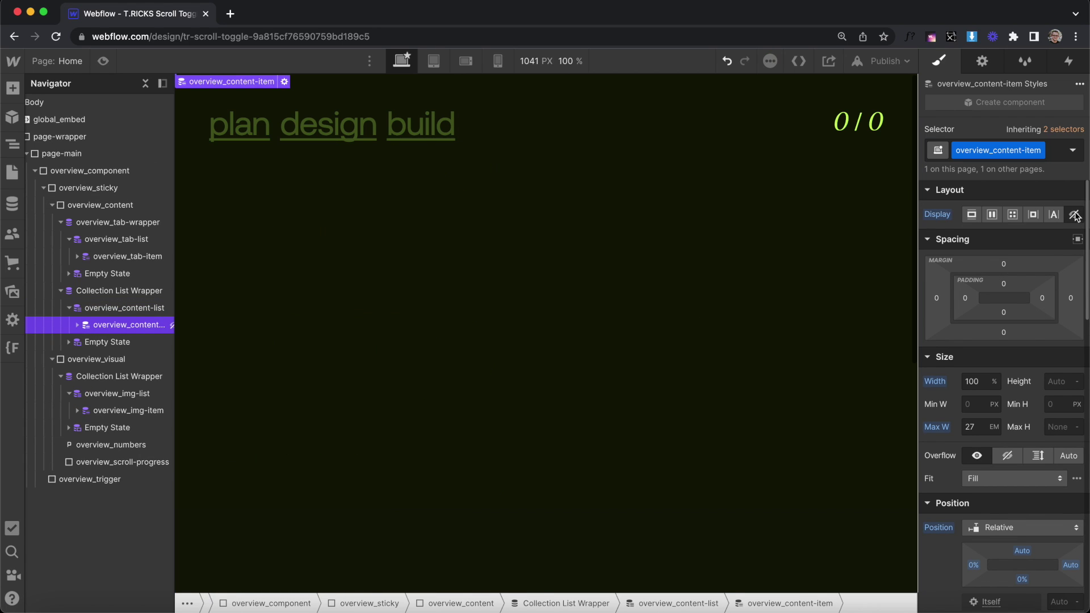
Step: Create an is-active combo class on overview_content-item with display set to block, and check its opacity transition
left_click(1059, 150)
type("is-act")
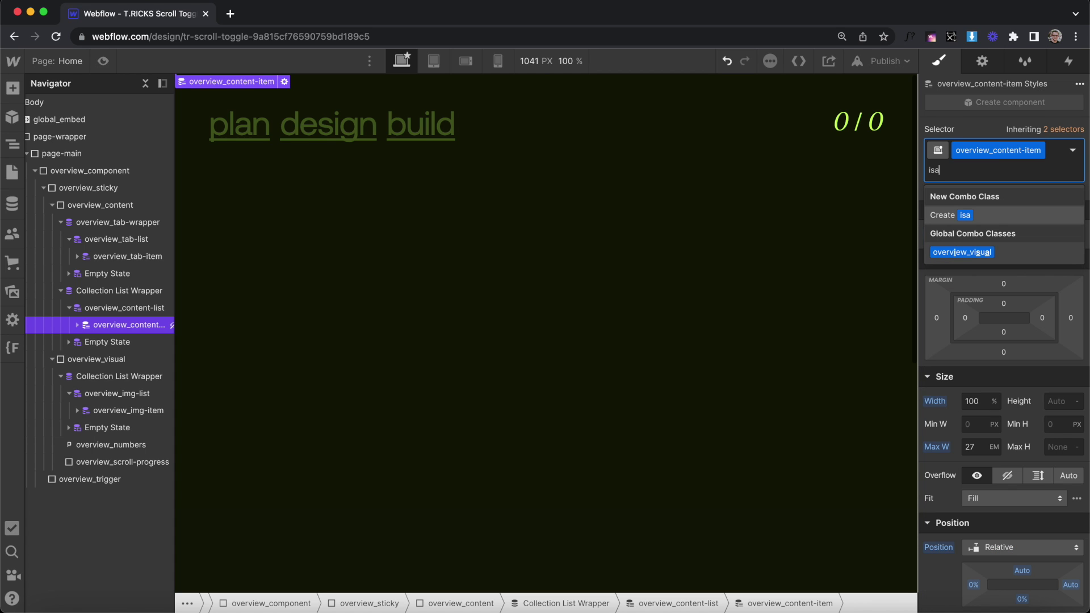
type("ive")
key("Return")
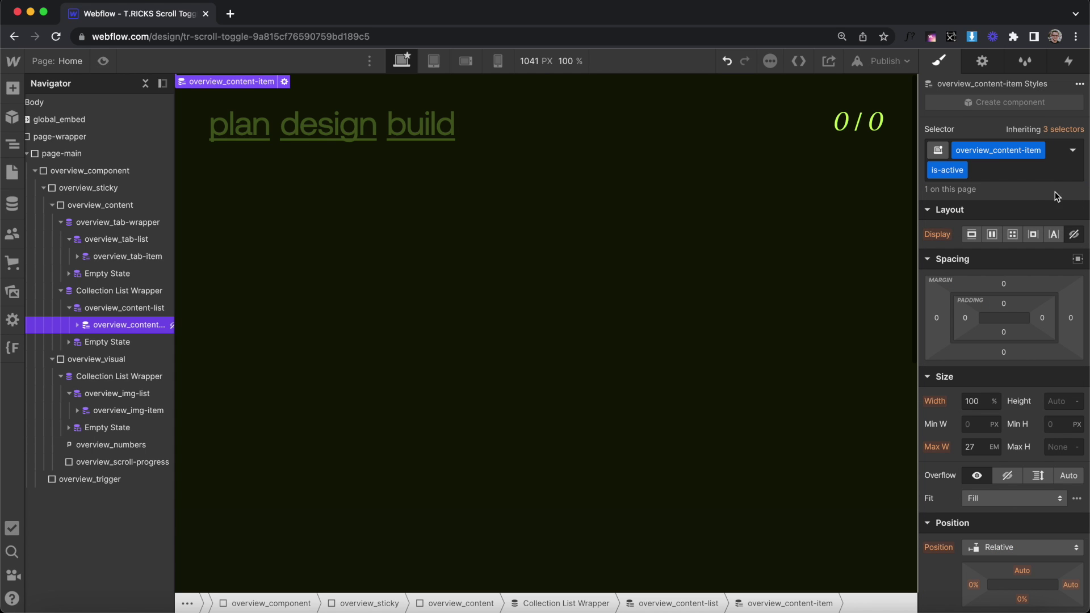
left_click(971, 234)
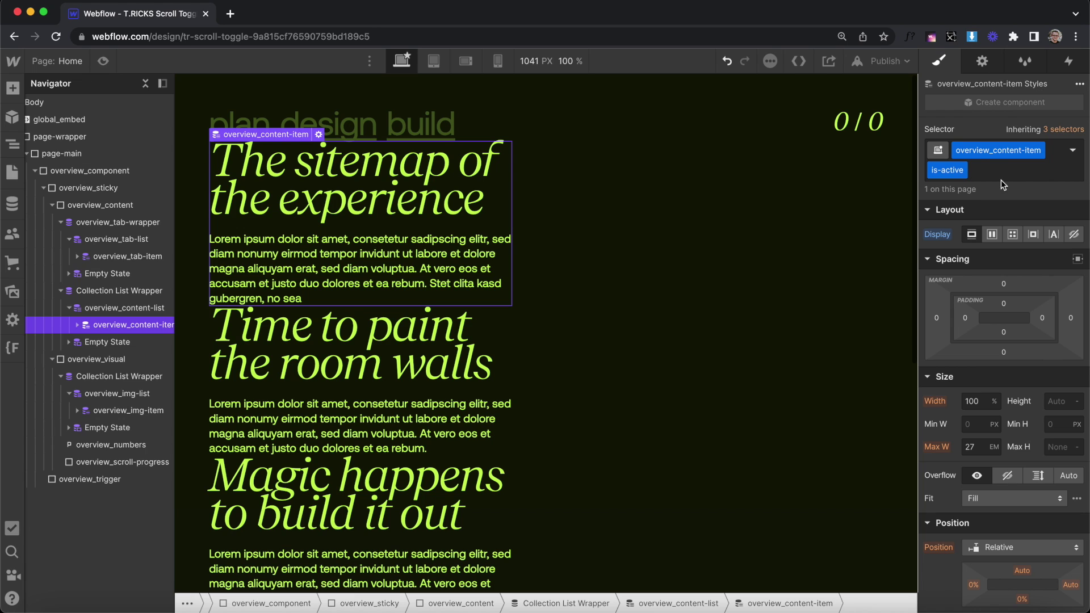
scroll(999, 363, "down", 10)
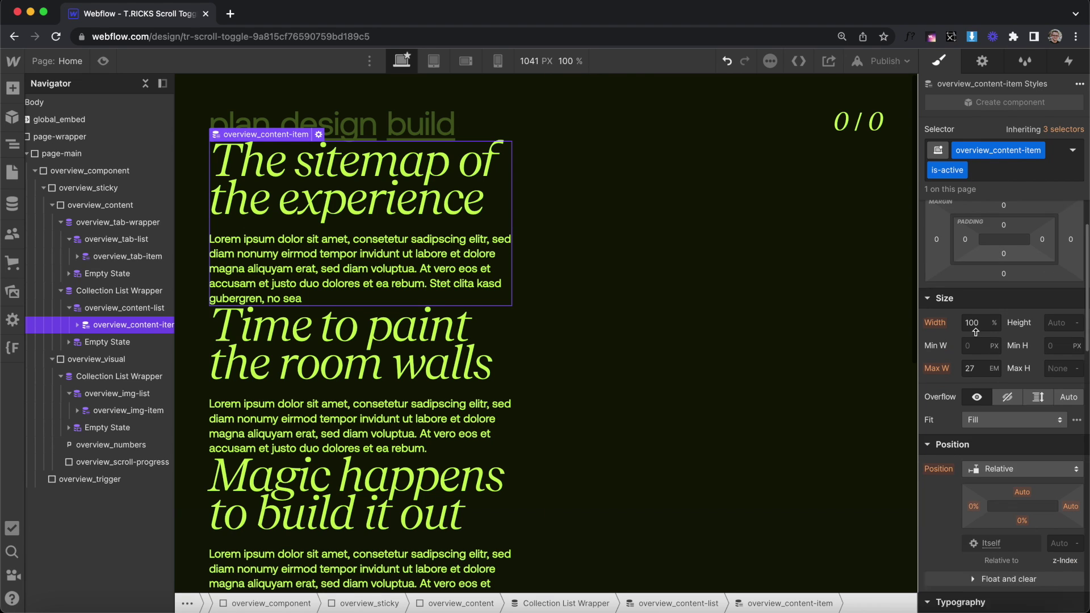
scroll(1023, 499, "down", 5)
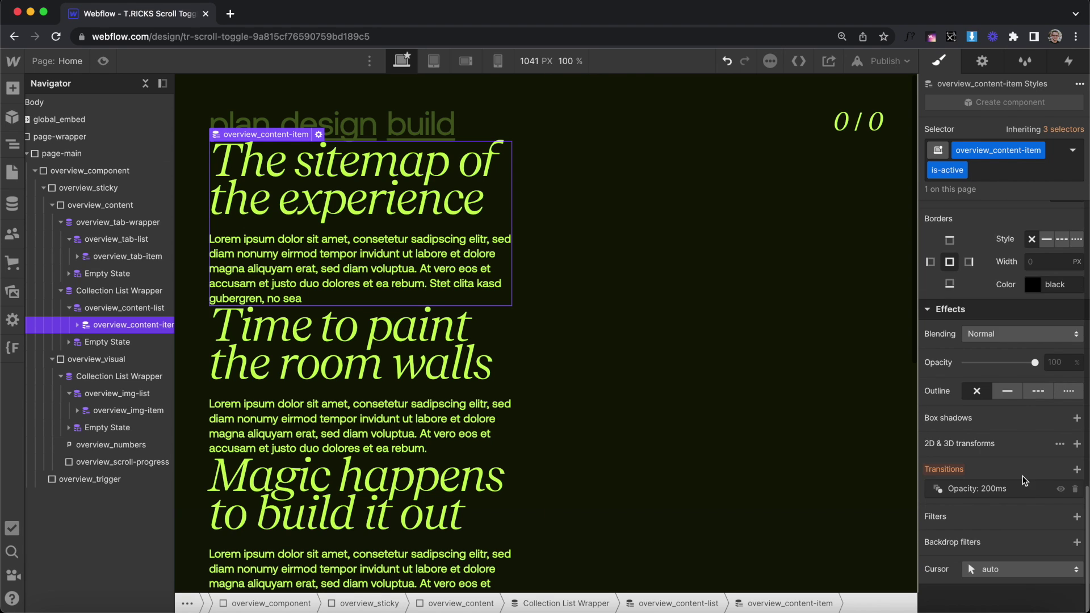
Step: Remove the is-active class from overview_content-item and replace the base item's display none with a visible display
scroll(1000, 193, "up", 10)
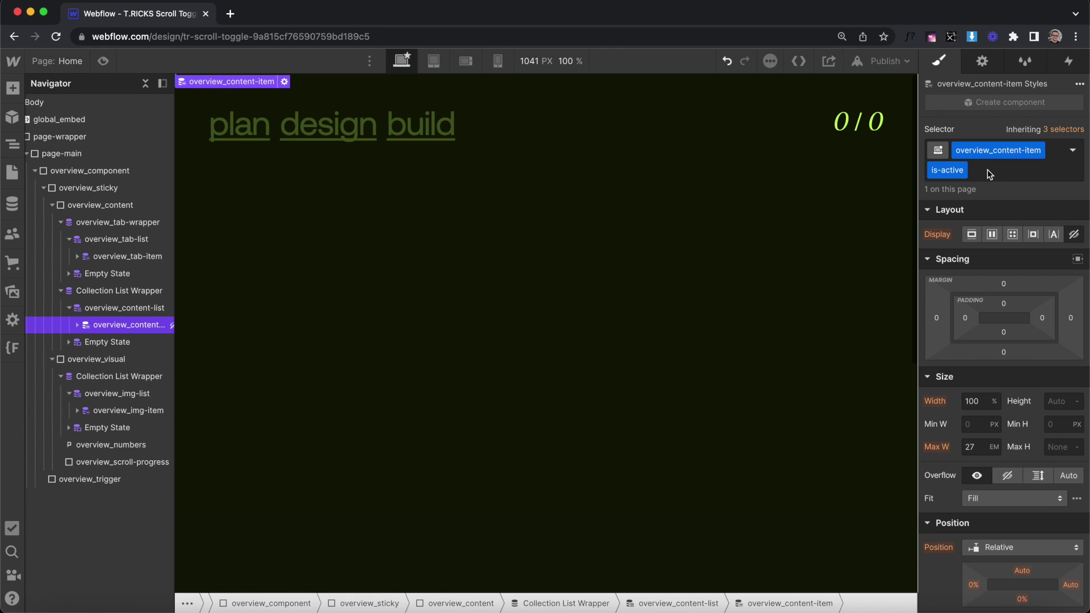
left_click(987, 169)
key("BackSpace")
key("Escape")
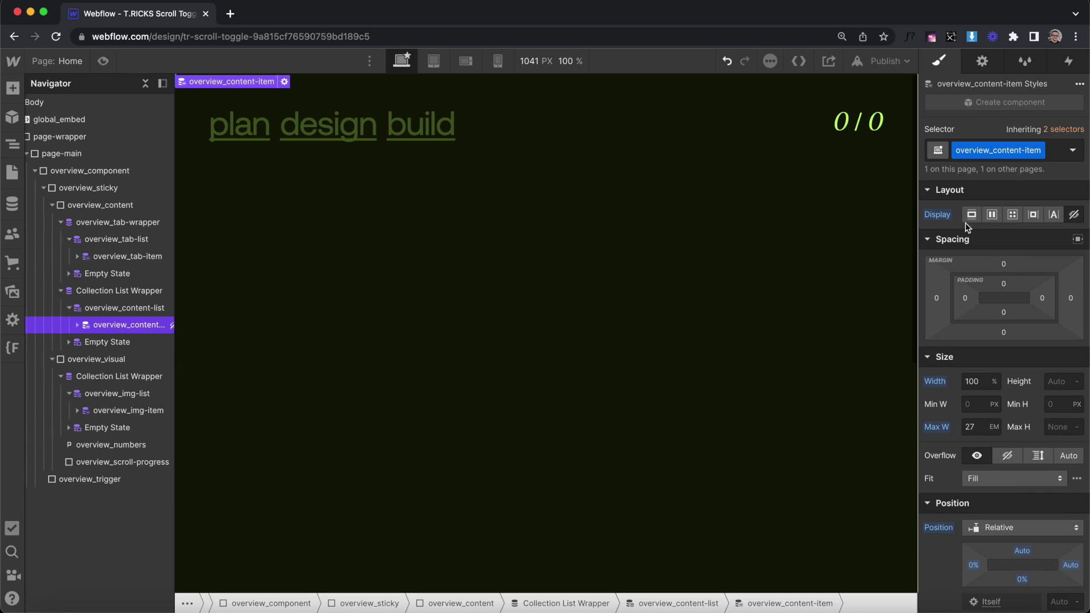
scroll(999, 341, "down", 3)
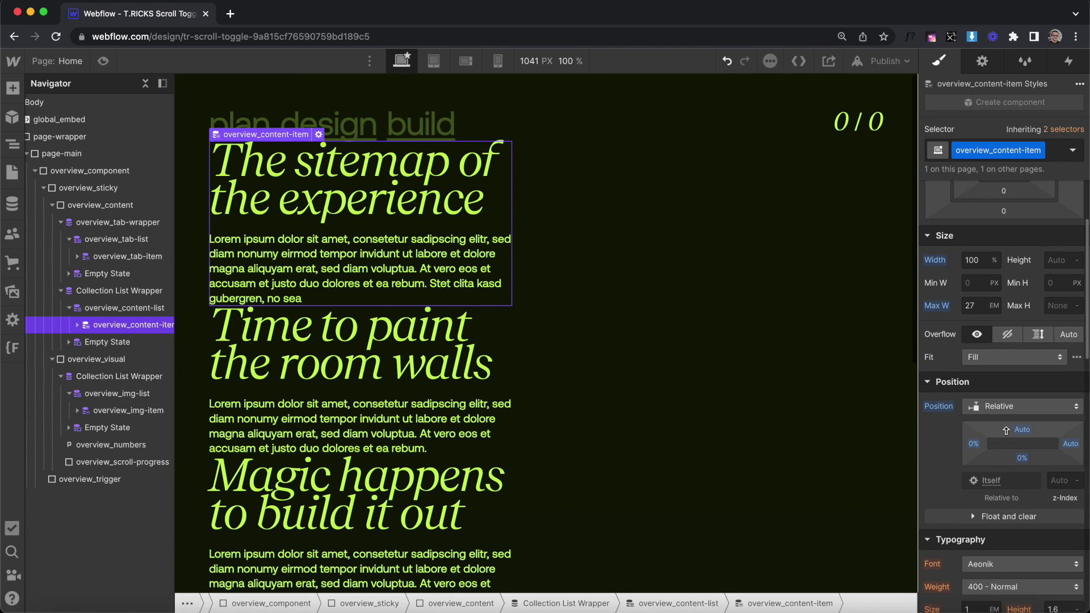
Step: Position overview_content-item absolute, pinned to the bottom edge, and set the parent overview_content-list to relative
left_click(1016, 406)
left_click(1013, 425)
left_click(1050, 427)
left_click(156, 310)
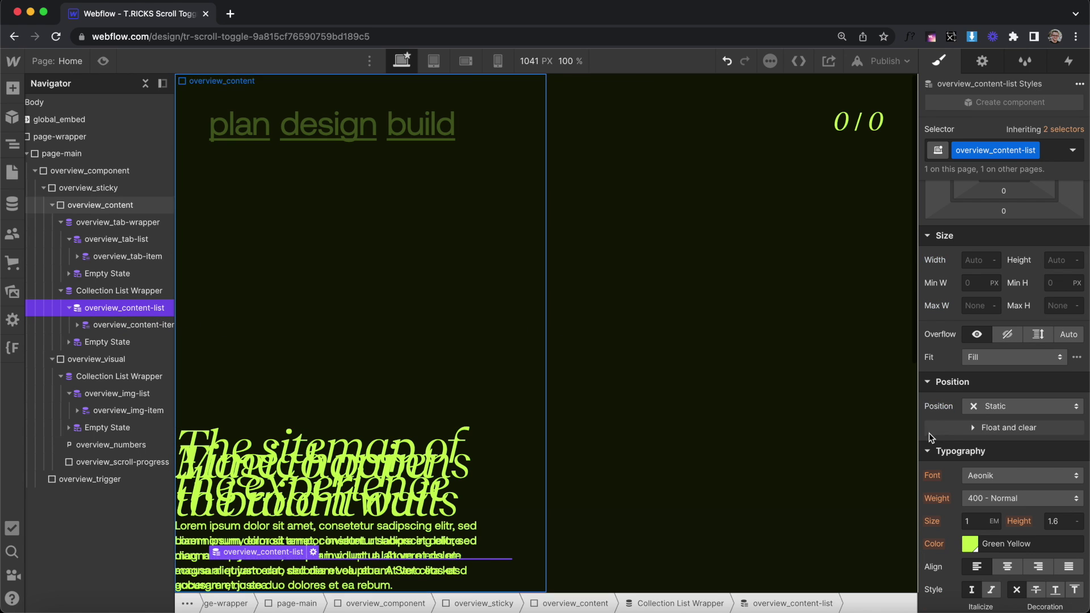
left_click(1022, 405)
left_click(1011, 420)
Step: Give overview_content-item a z-index of -1 and an opacity of 0%
left_click(131, 325)
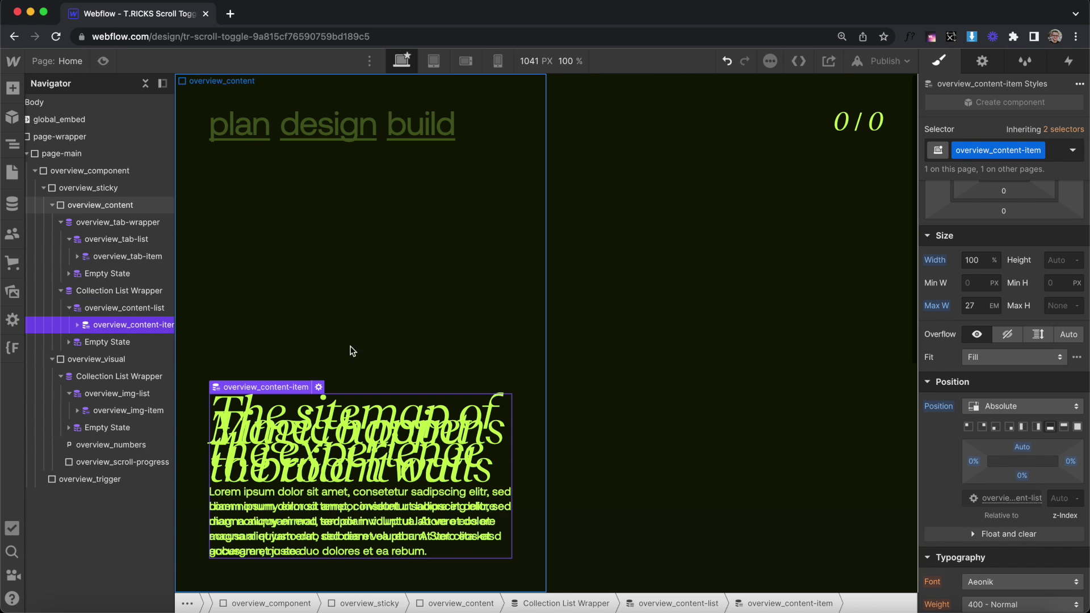
scroll(1036, 375, "down", 3)
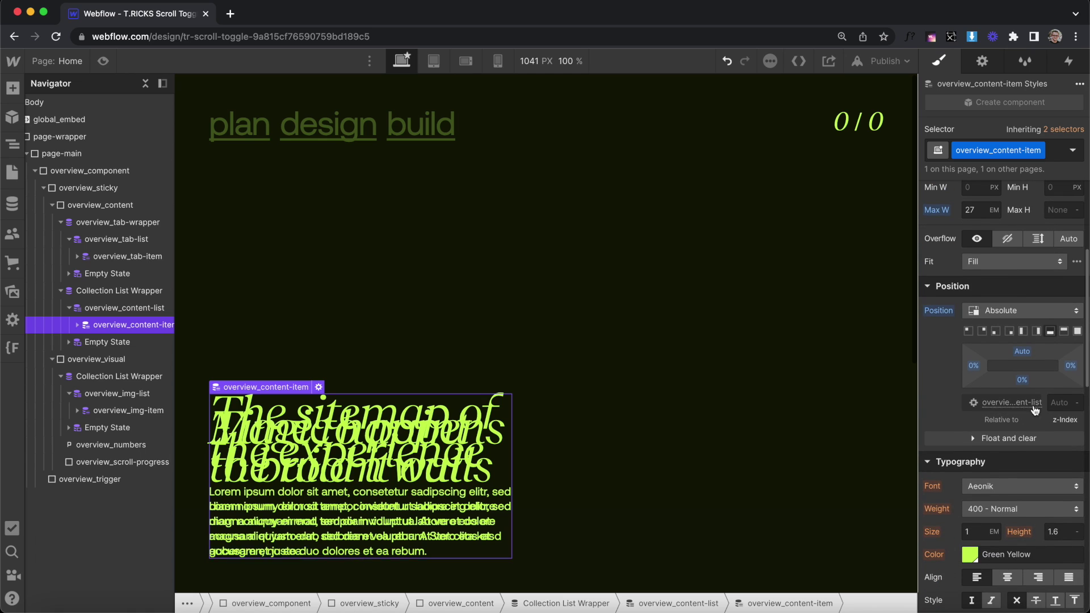
left_click(1059, 402)
type("-1")
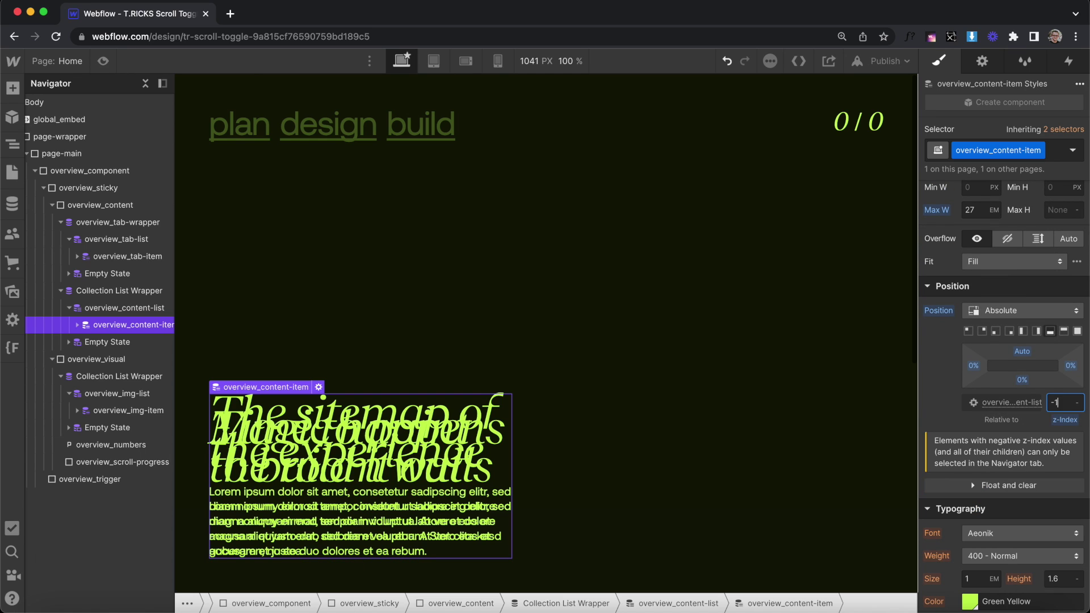
scroll(1023, 424, "down", 5)
left_click_drag(945, 380, 889, 388)
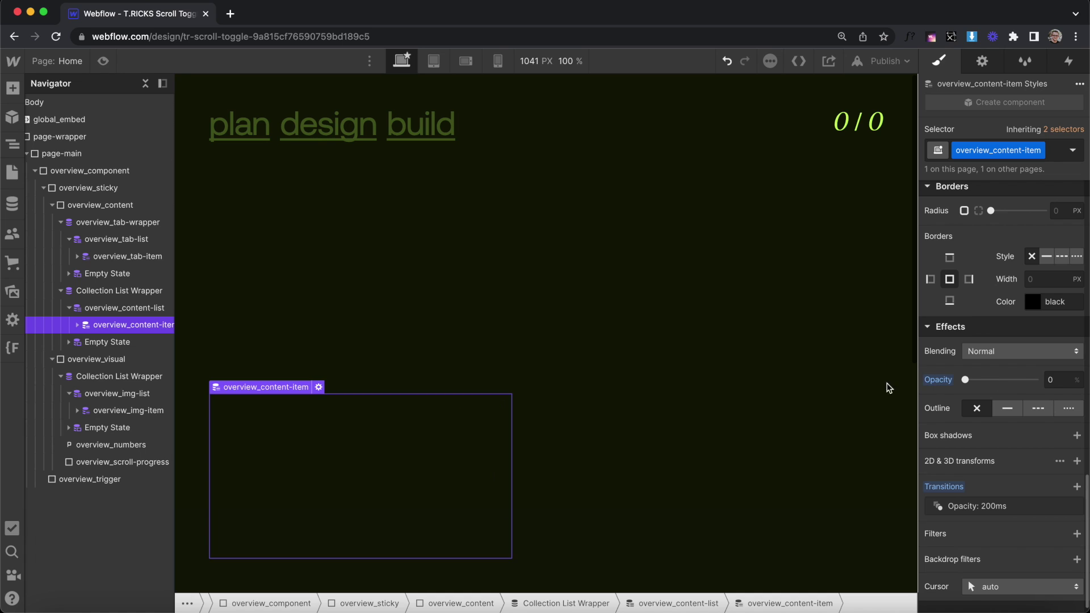
Step: Apply the is-active combo class to overview_content-item and set its opacity to 100%
left_click(1053, 151)
type("is-active")
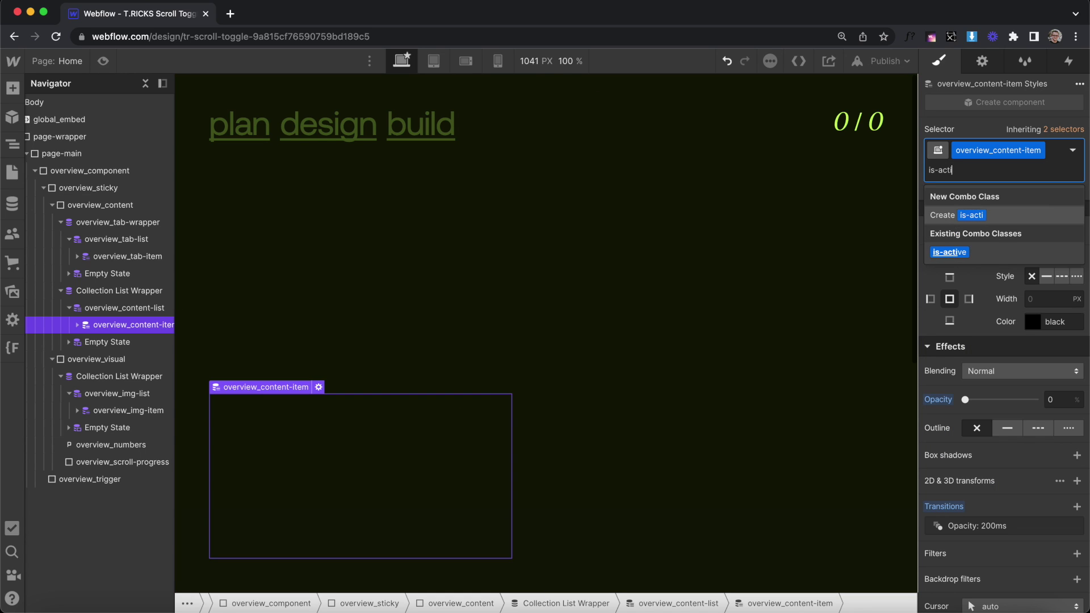
key("Return")
left_click_drag(965, 400, 1077, 400)
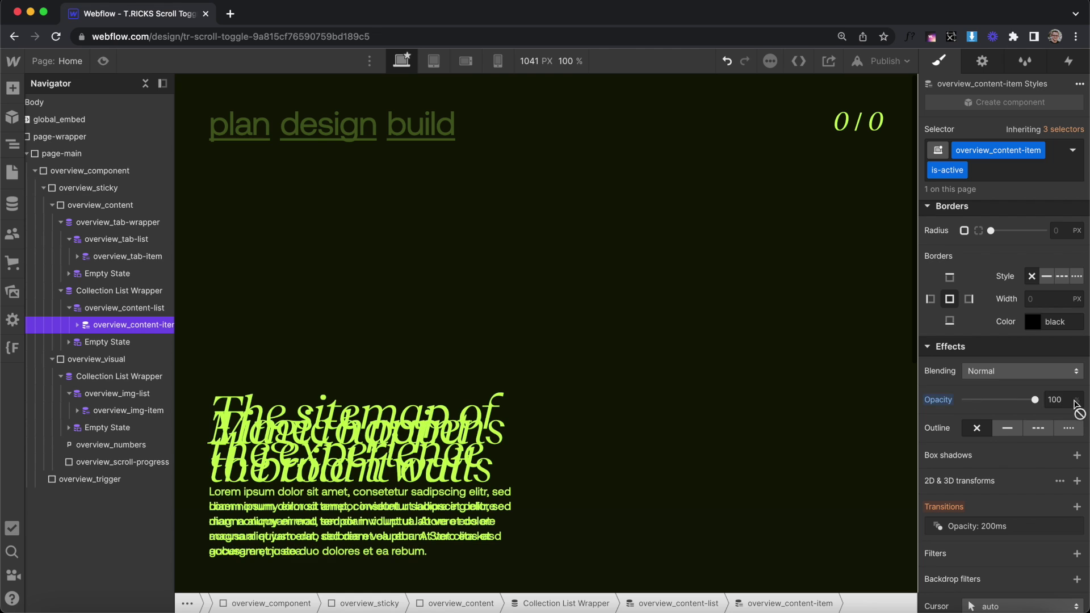
Step: Set the is-active state of overview_content-item to z-index 2 and position relative
scroll(987, 281, "up", 5)
scroll(987, 282, "up", 4)
left_click(1061, 325)
type("2")
scroll(1003, 369, "up", 3)
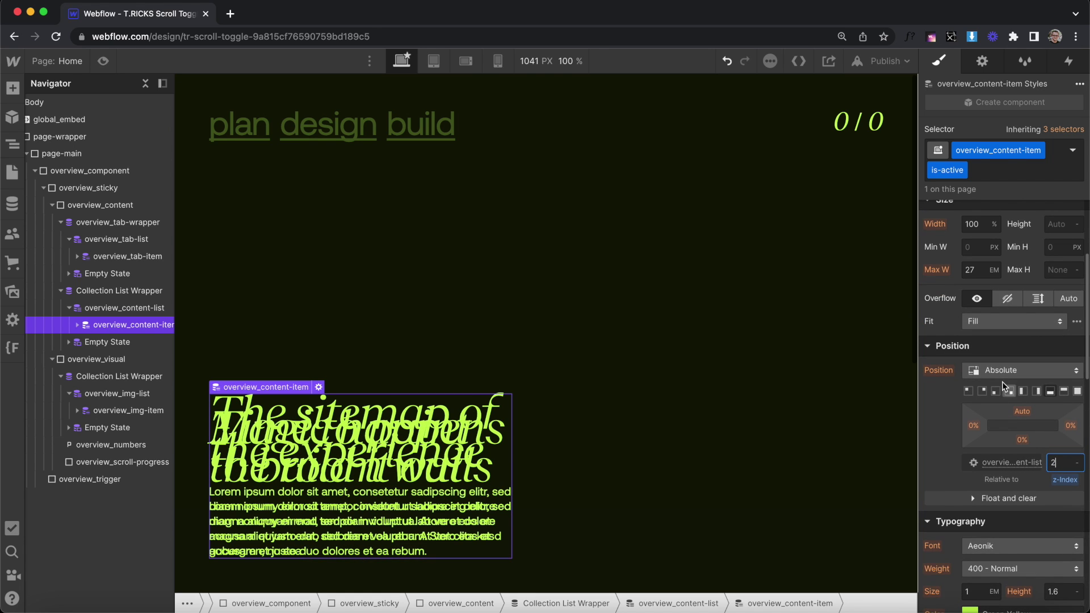
left_click(1002, 370)
left_click(1008, 354)
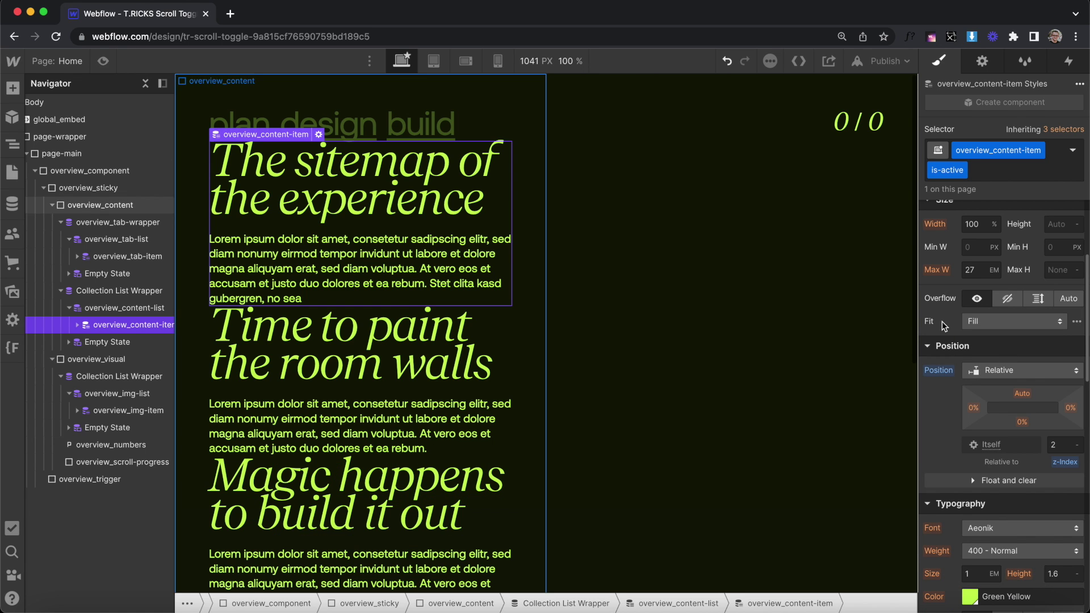
Step: Take the is-active class back off overview_content-item and publish the site
left_click(989, 170)
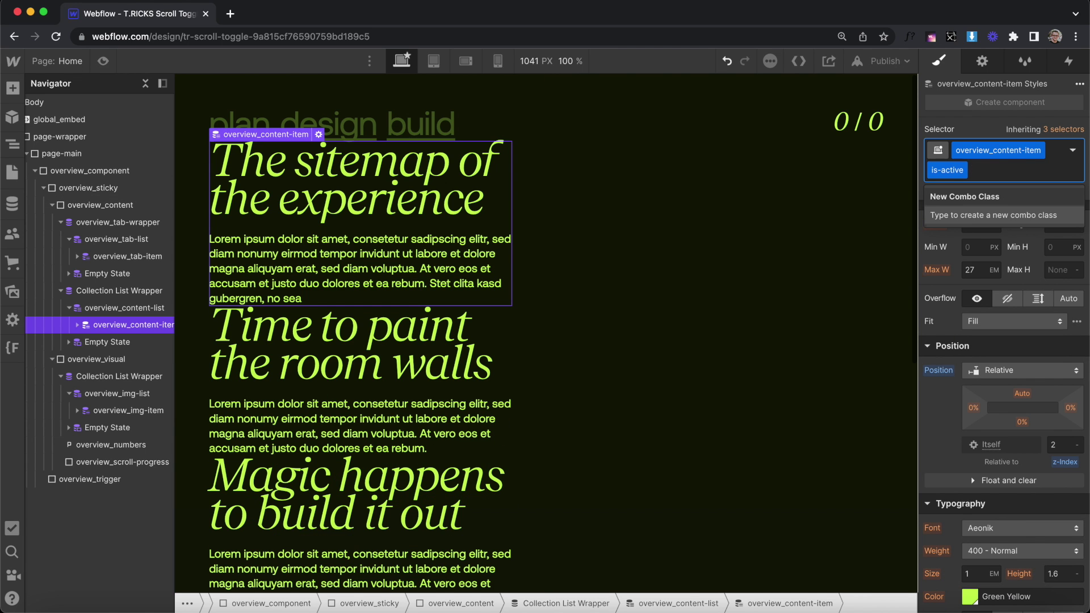
key("BackSpace")
key("Escape")
left_click(886, 61)
left_click(874, 238)
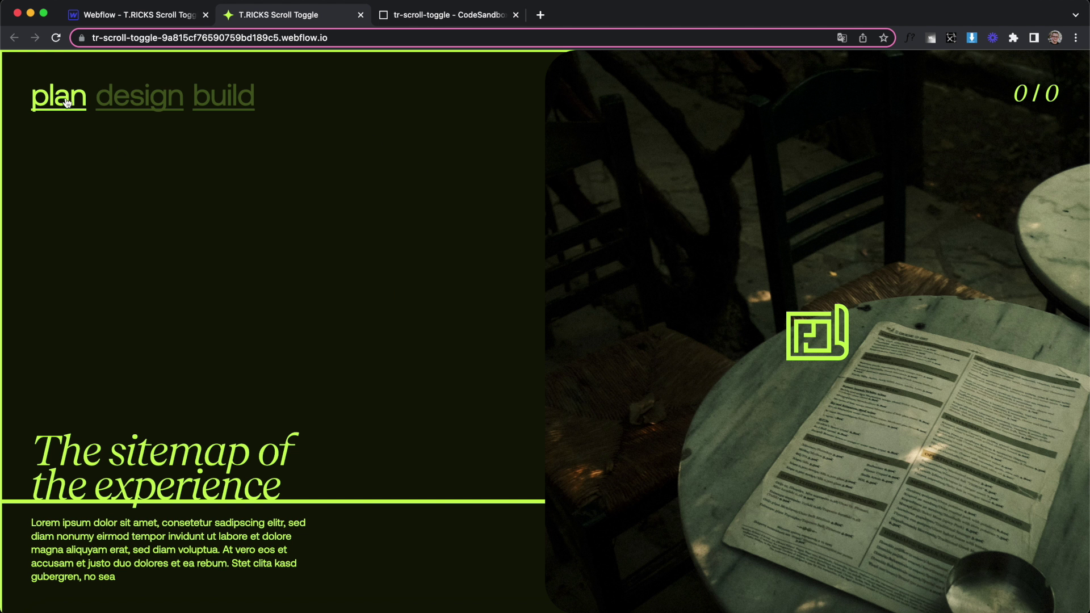
Step: Scroll through the published page to check how the tabs, text and images toggle
scroll(407, 193, "down", 5)
scroll(293, 213, "down", 5)
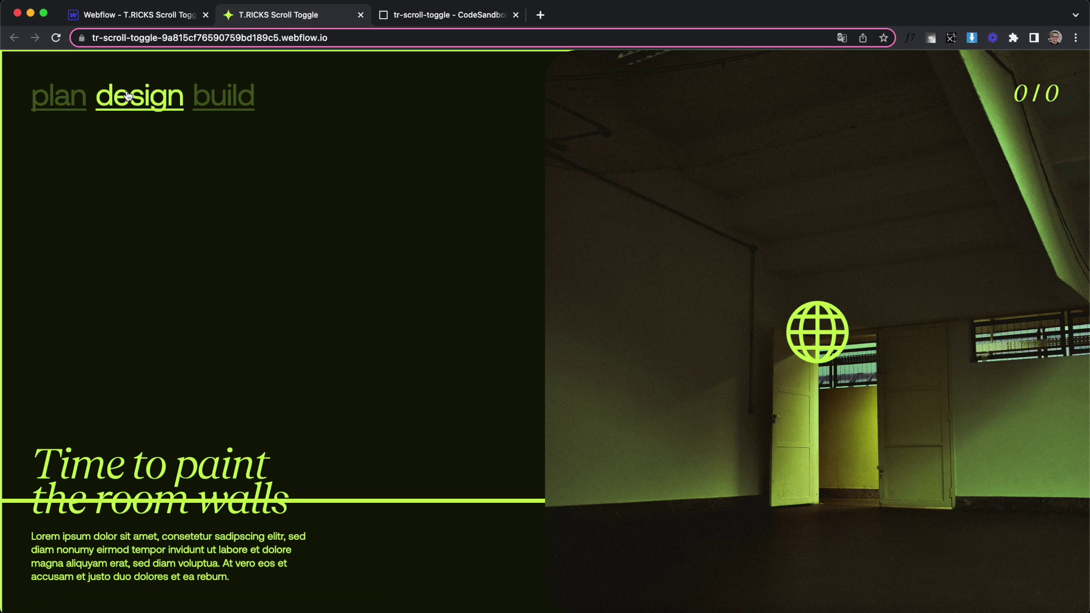
scroll(364, 325, "down", 5)
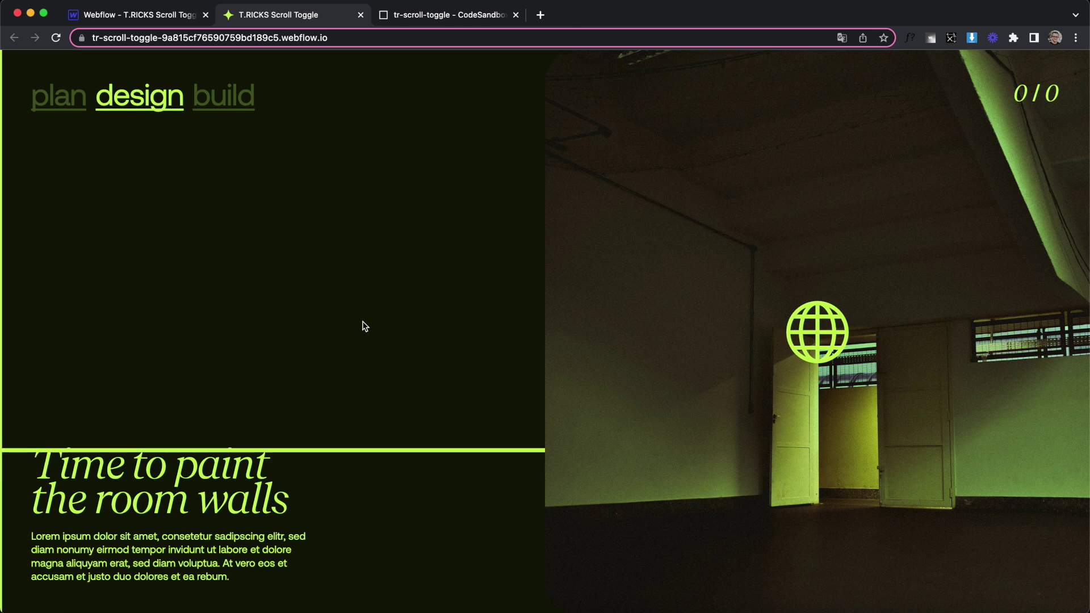
scroll(319, 248, "down", 5)
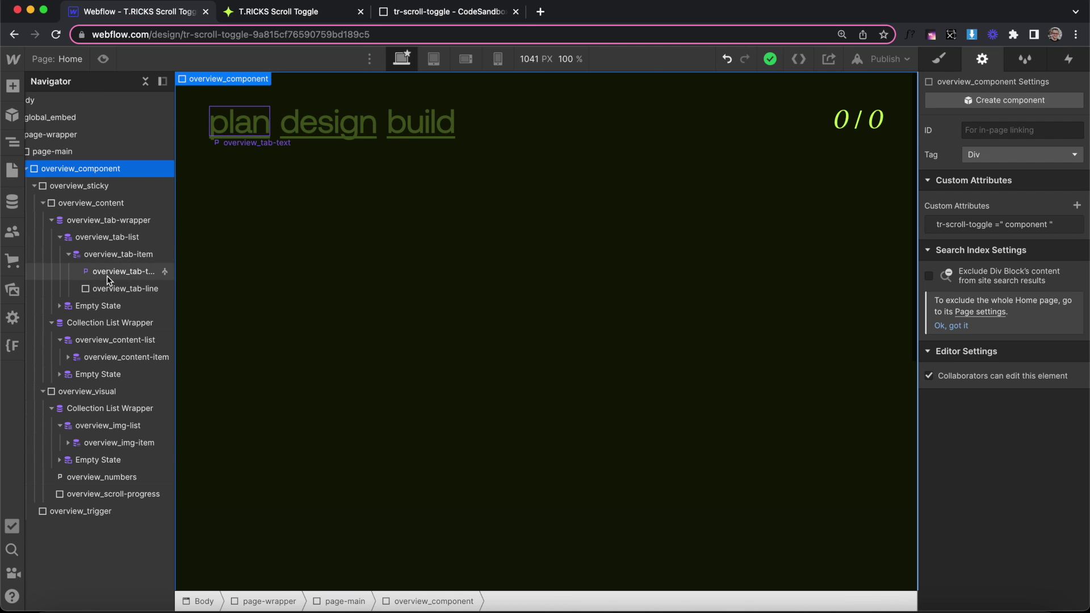
Step: Add a custom attribute named tr-item-animation to overview_tab-line inside overview_tab-item
left_click(129, 288)
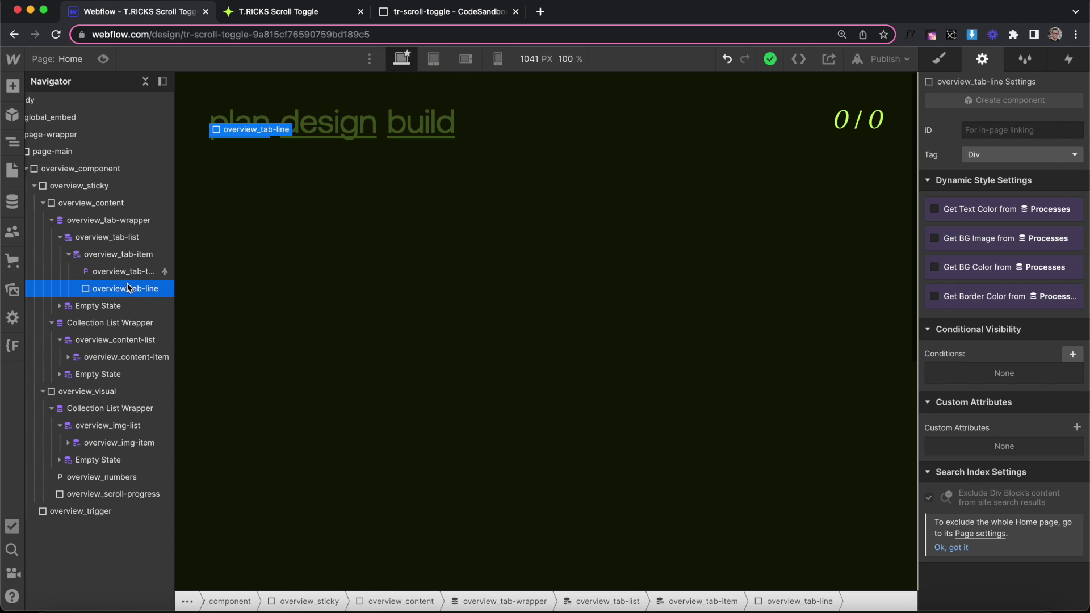
left_click(1077, 430)
left_click(1010, 472)
type("tr-item-animation")
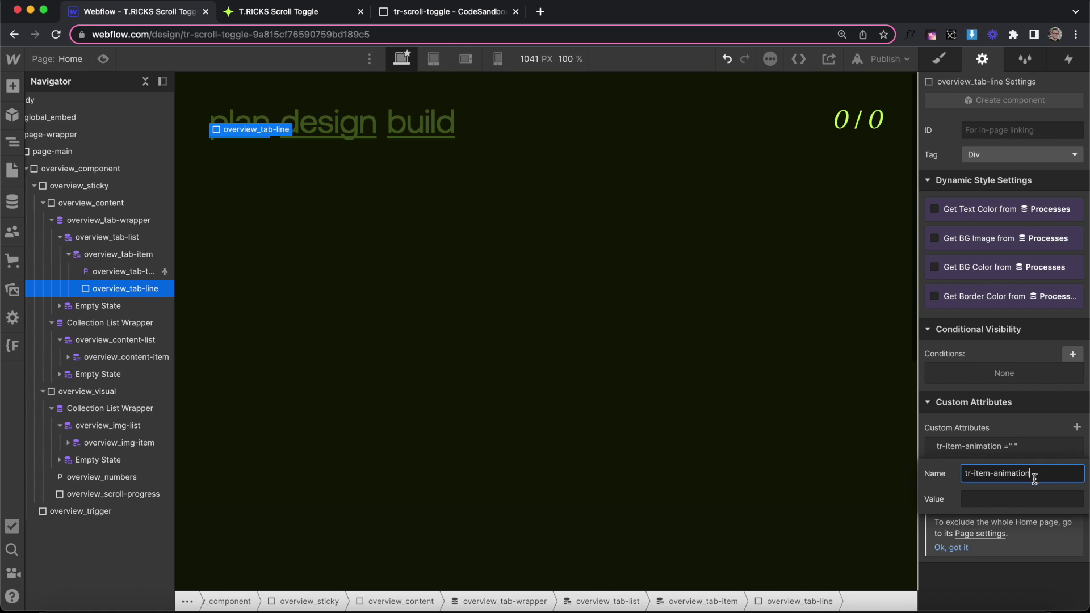
Step: Switch to script.js in CodeSandbox, copy the tr-item-animation value progress-horizontal, and examine the width it animates
left_click(435, 8)
left_click(692, 292)
left_click(702, 316)
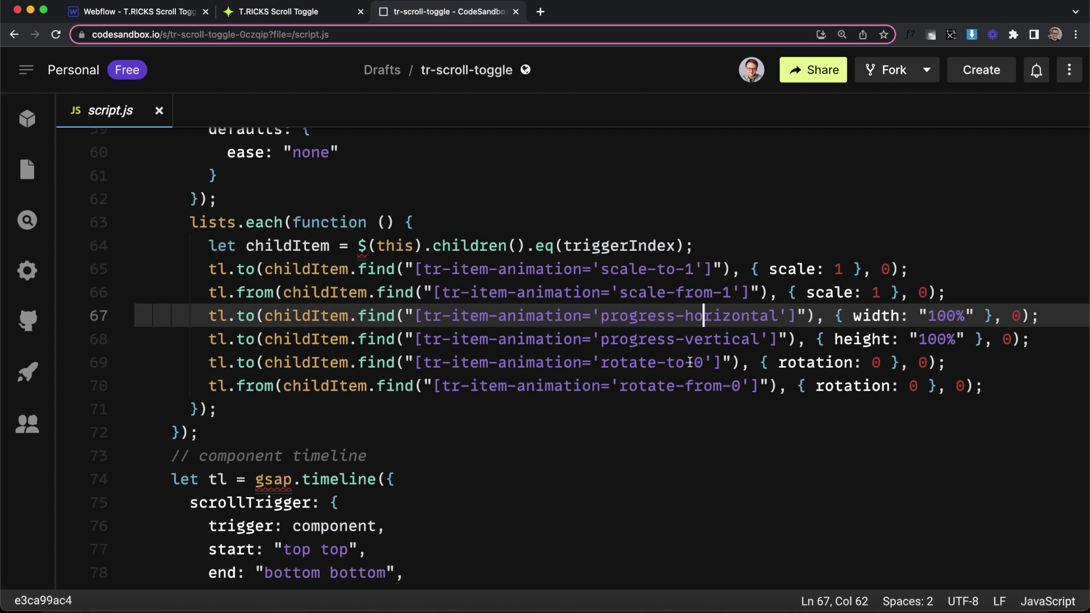
left_click(691, 363)
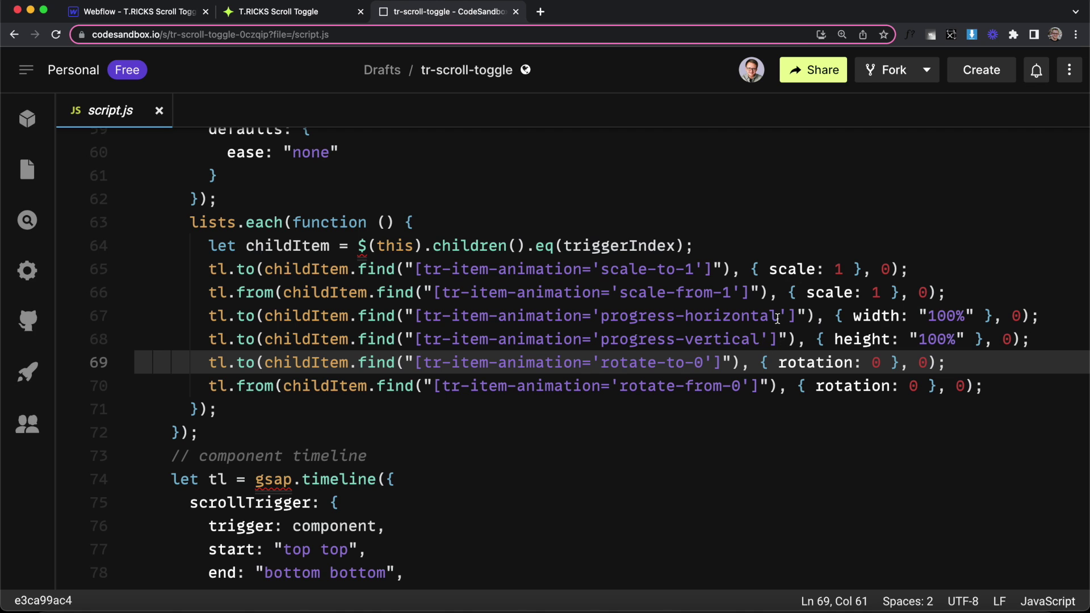
left_click_drag(780, 315, 601, 317)
key("ctrl+c")
left_click(358, 316)
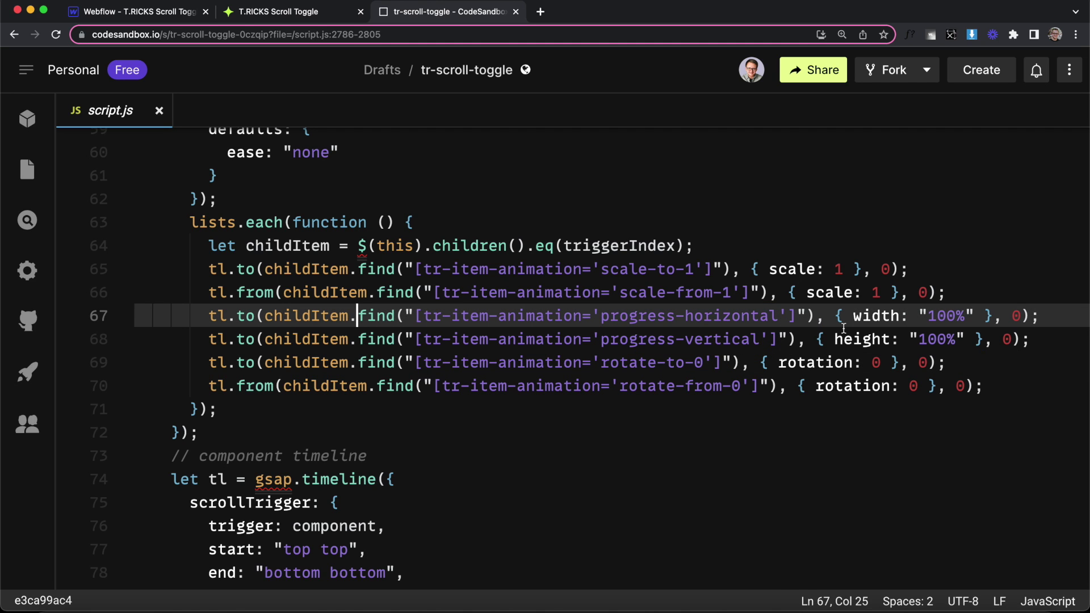
left_click(900, 316)
left_click_drag(920, 316, 973, 316)
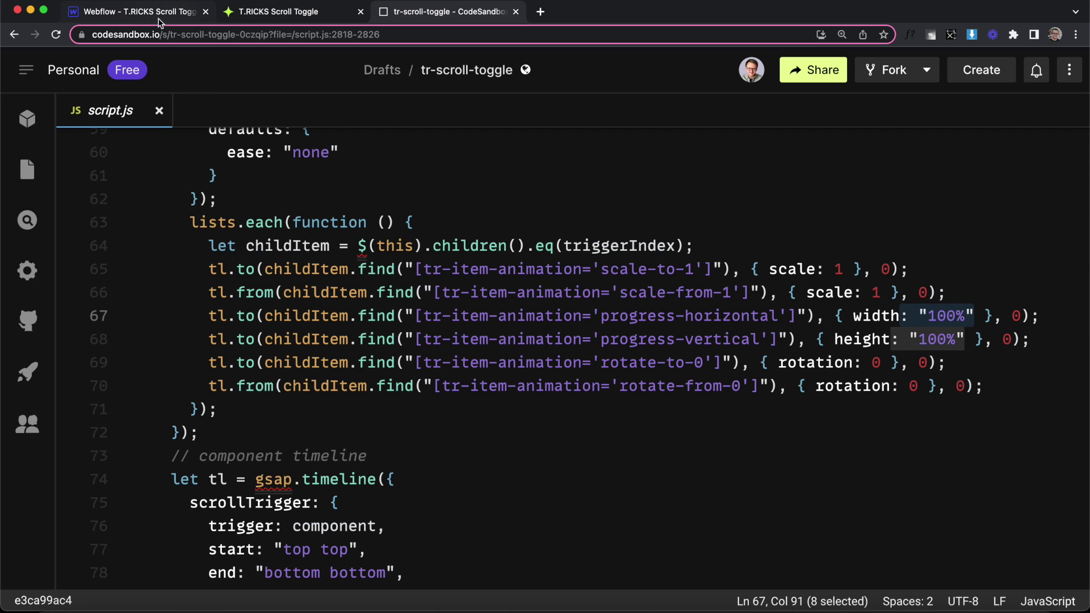
Step: Return to Webflow and enter progress-horizontal as the value of overview_tab-line's tr-item-animation attribute
left_click(162, 11)
left_click(1001, 498)
key("ctrl+v")
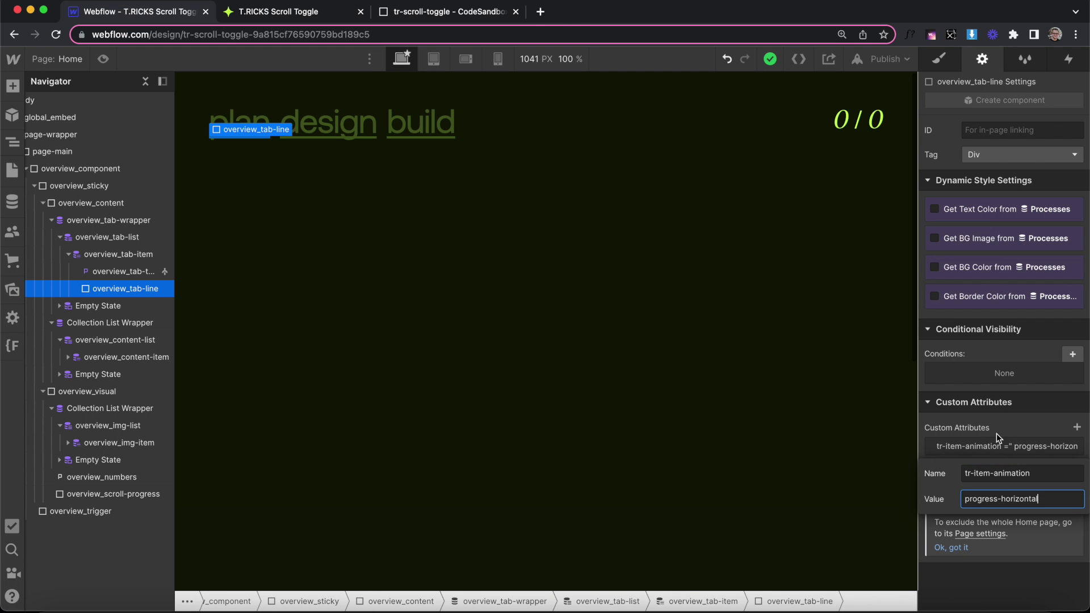
left_click(1000, 441)
Step: Set the width of overview_tab-line to 0%
left_click(940, 68)
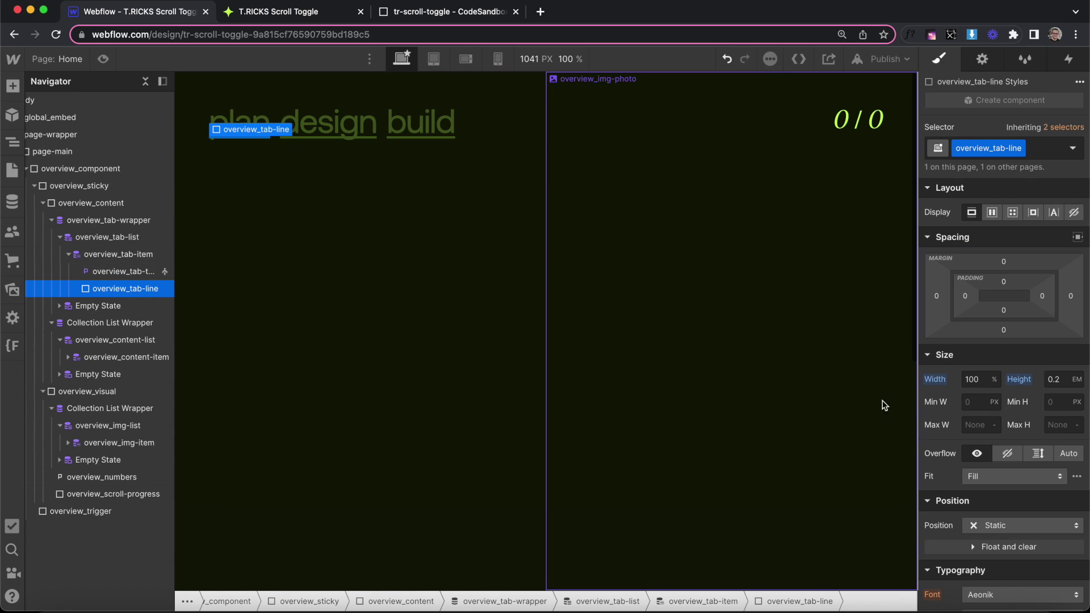
left_click(980, 381)
type("0")
key("Return")
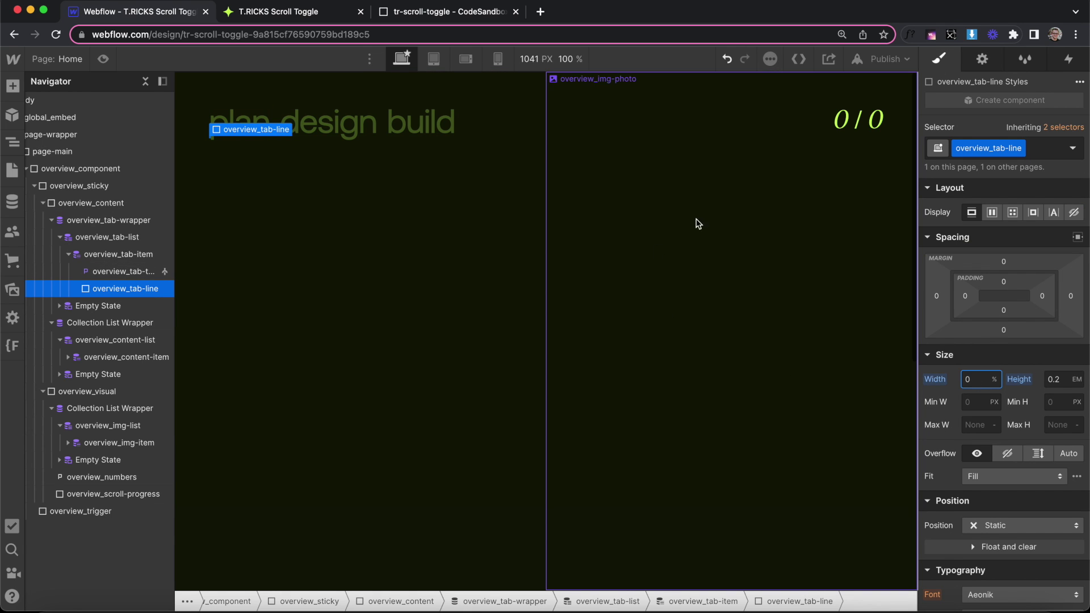
Step: Switch to the published page and scroll through it to check the progress lines under plan, design and build
key("ctrl+Tab")
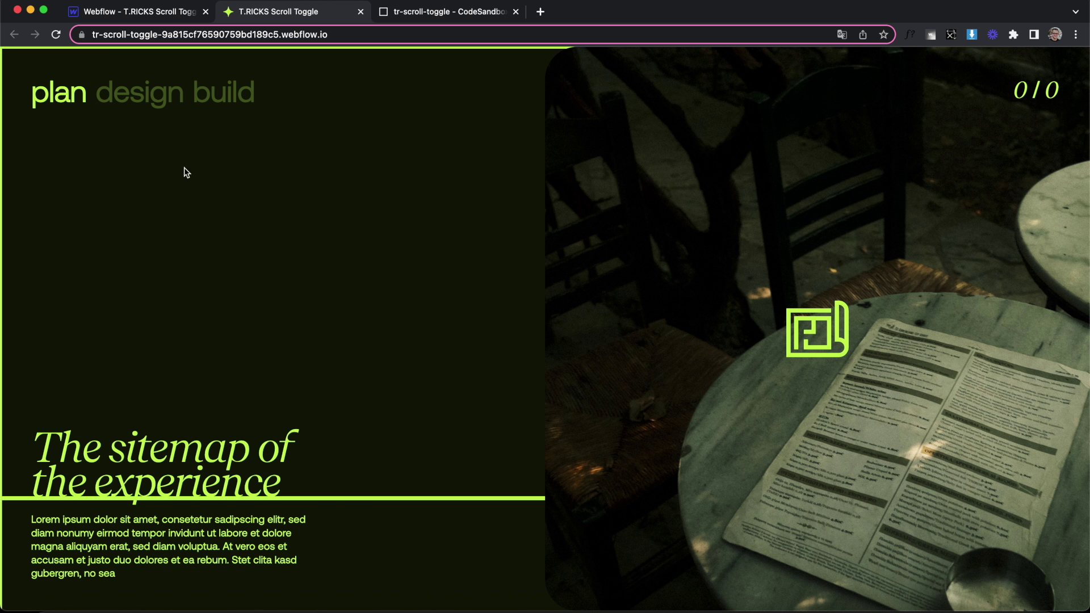
scroll(202, 211, "down", 5)
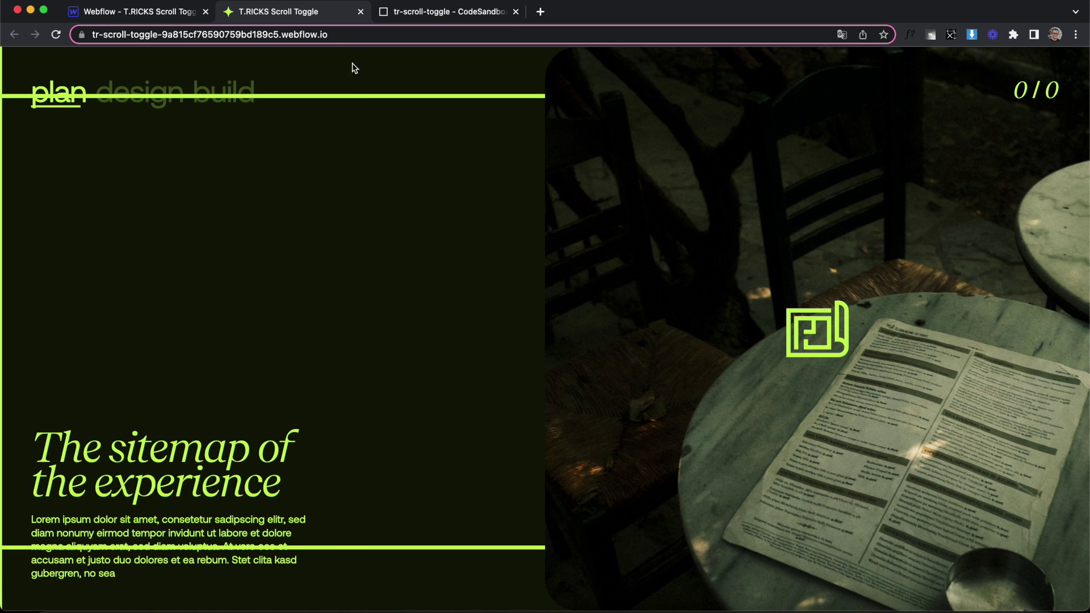
scroll(356, 168, "down", 3)
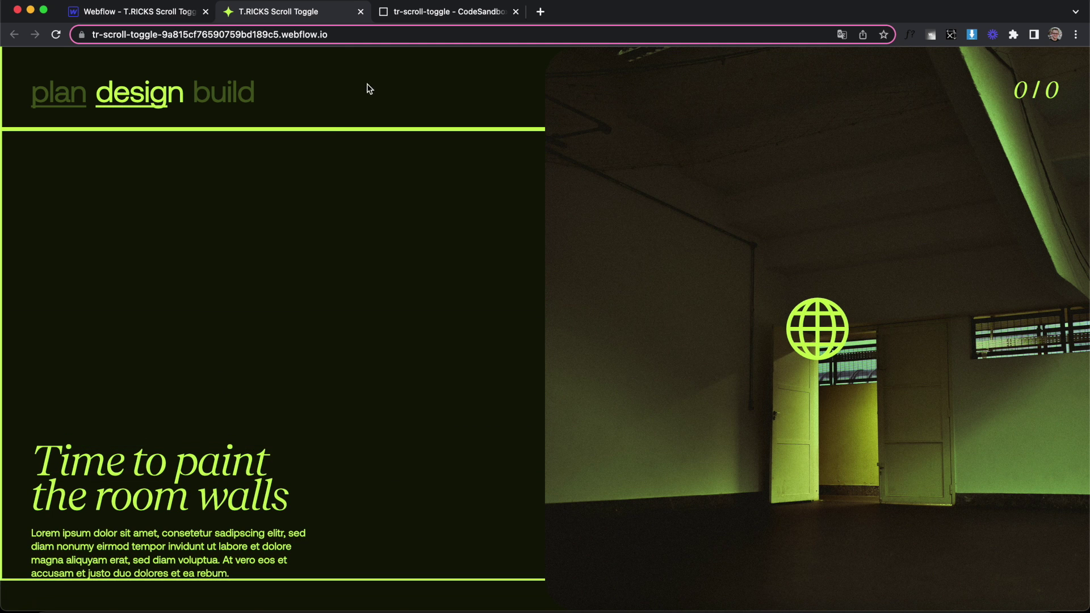
scroll(343, 161, "down", 3)
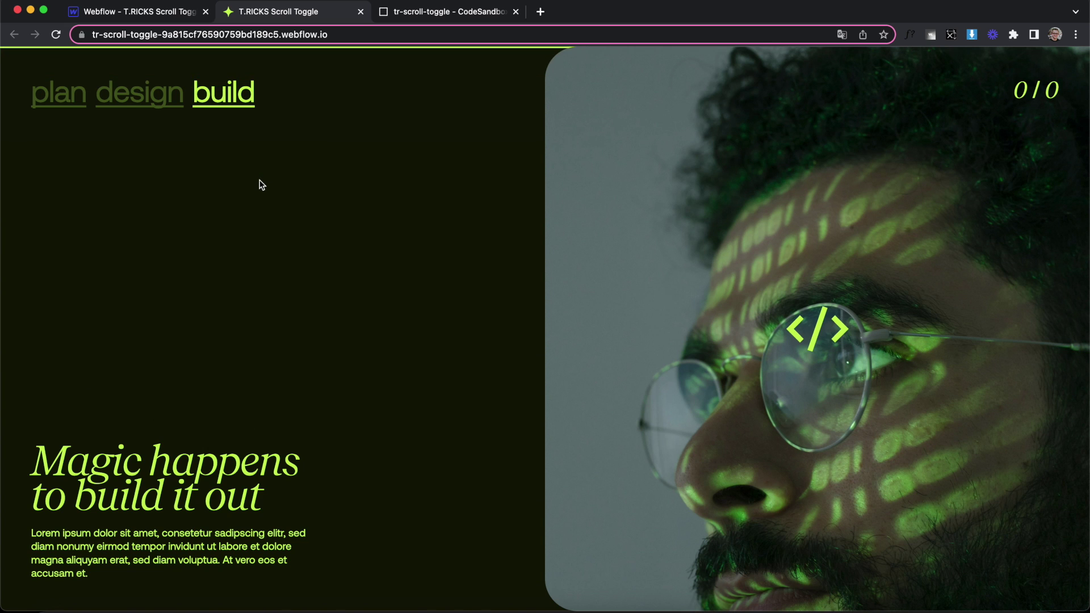
Step: Switch to script.js in CodeSandbox and copy the attribute name tr-section-animation from the component timeline
key("ctrl+Tab")
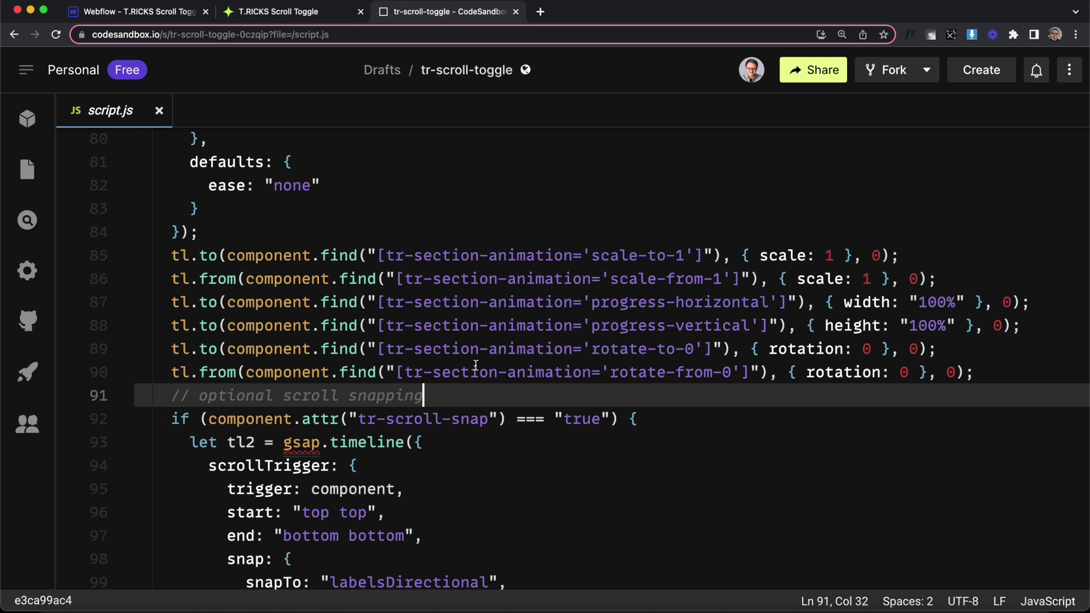
left_click(468, 304)
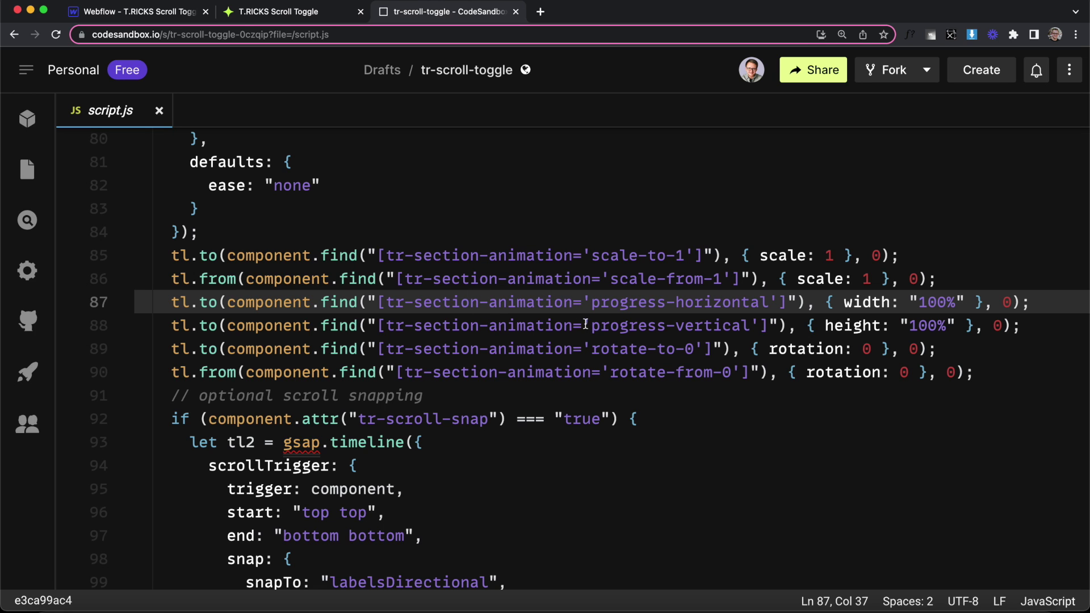
left_click_drag(572, 326, 386, 328)
key("super+c")
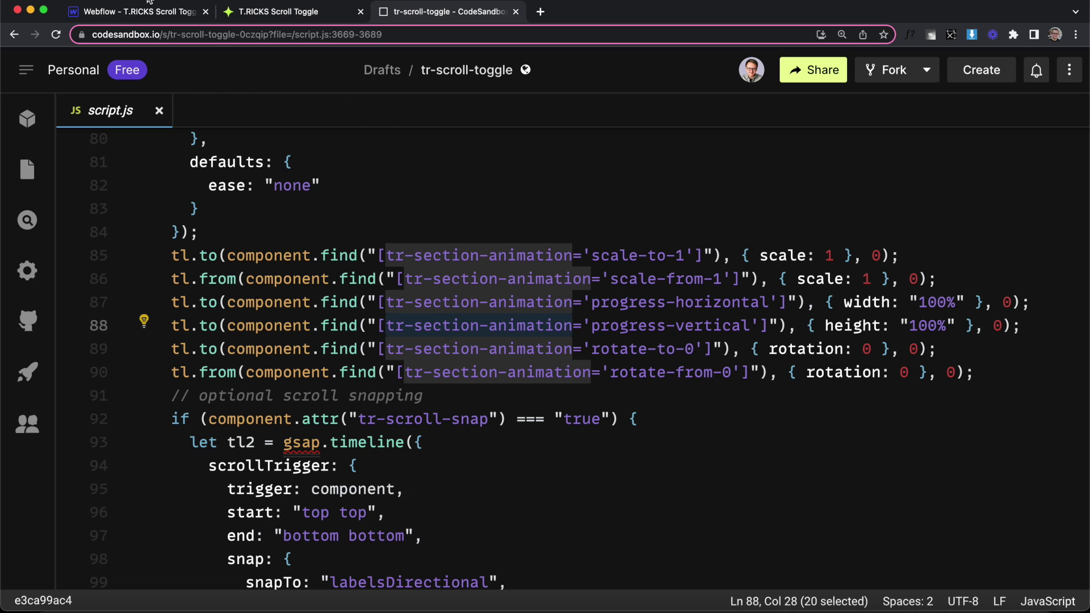
Step: Return to Webflow and set the height of overview_scroll-progress to 0%
left_click(136, 11)
left_click(910, 144)
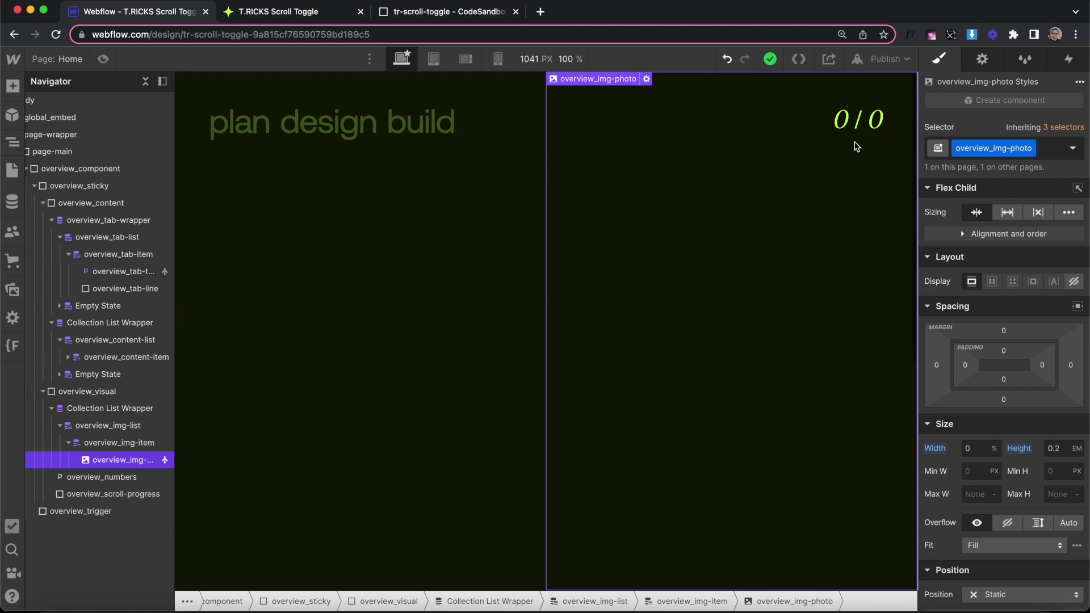
left_click(91, 534)
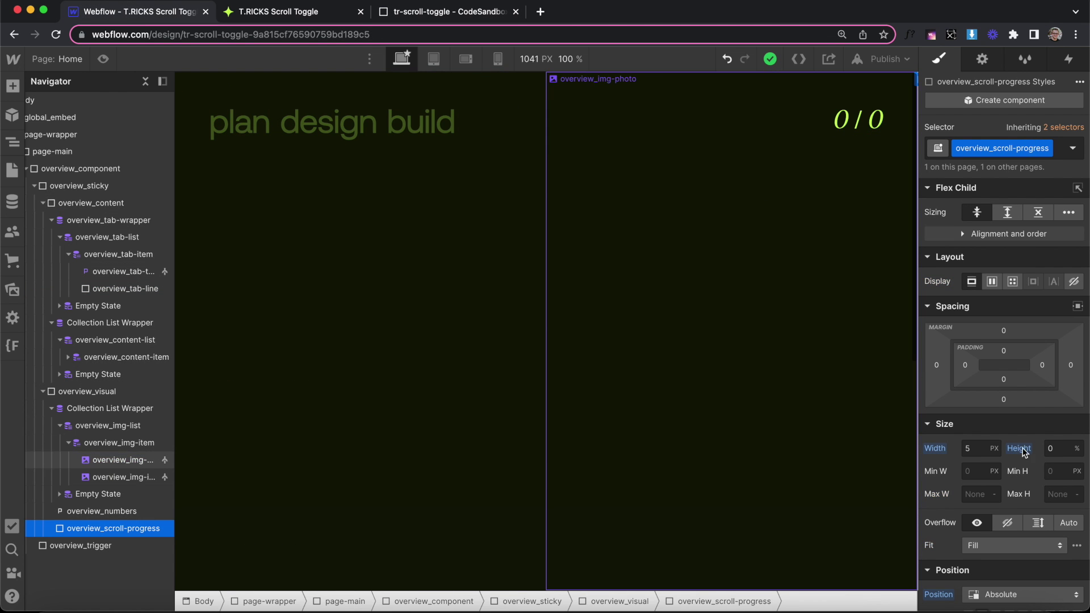
left_click(1058, 449)
type("0")
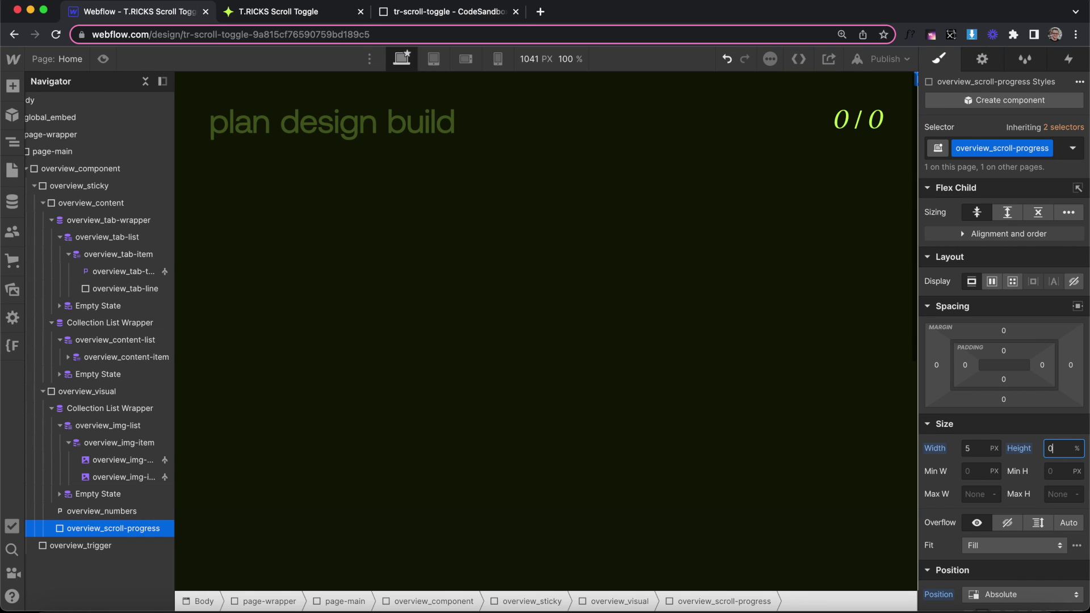
Step: Add the custom attribute tr-section-animation with the value progress-vertical to overview_scroll-progress
left_click(981, 59)
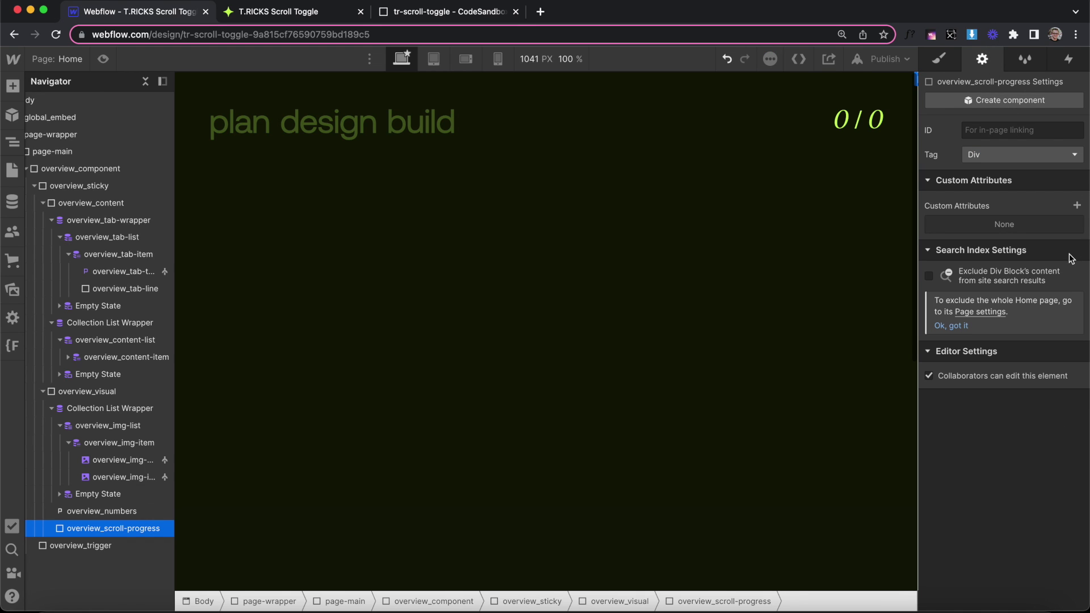
left_click(1077, 206)
left_click(1006, 250)
key("super+v")
left_click(1003, 280)
type("progress-vertical")
key("Return")
Step: Switch to the published page and scroll through it to check the vertical section progress bar
key("ctrl+Tab")
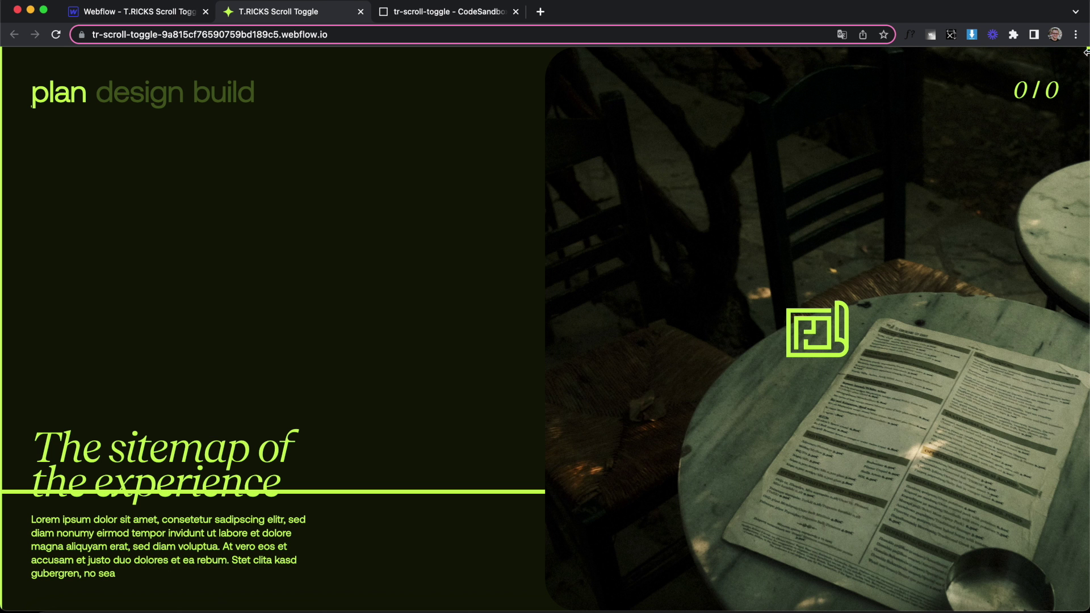
scroll(1083, 102, "down", 10)
scroll(1083, 147, "down", 6)
Step: Switch to script.js in CodeSandbox and examine the scale-to-1 and scale-from-1 values of tr-item-animation
key("ctrl+Tab")
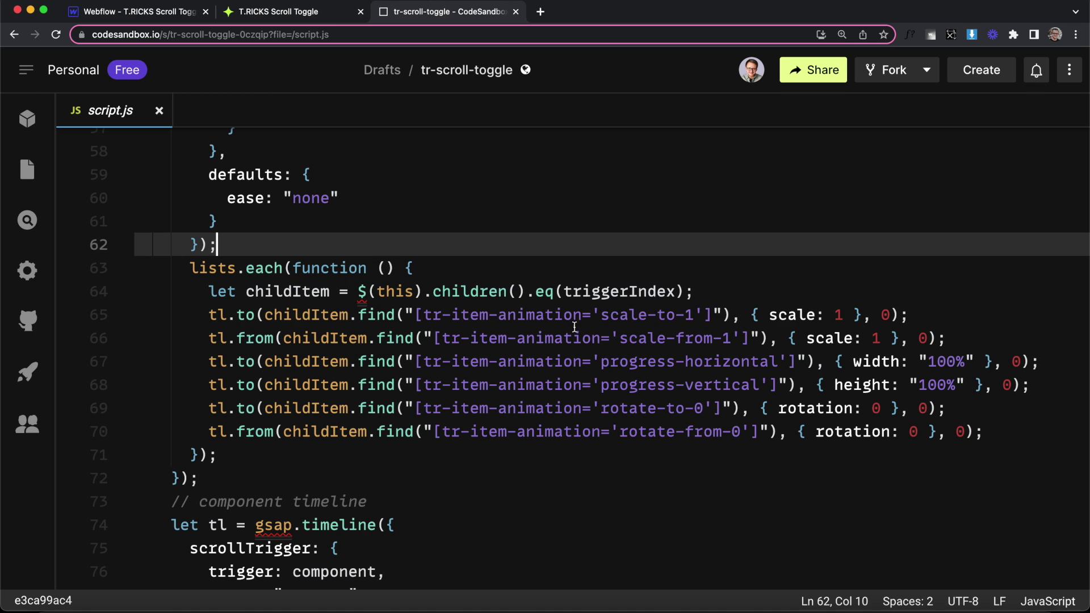
left_click(572, 314)
left_click_drag(611, 315, 703, 316)
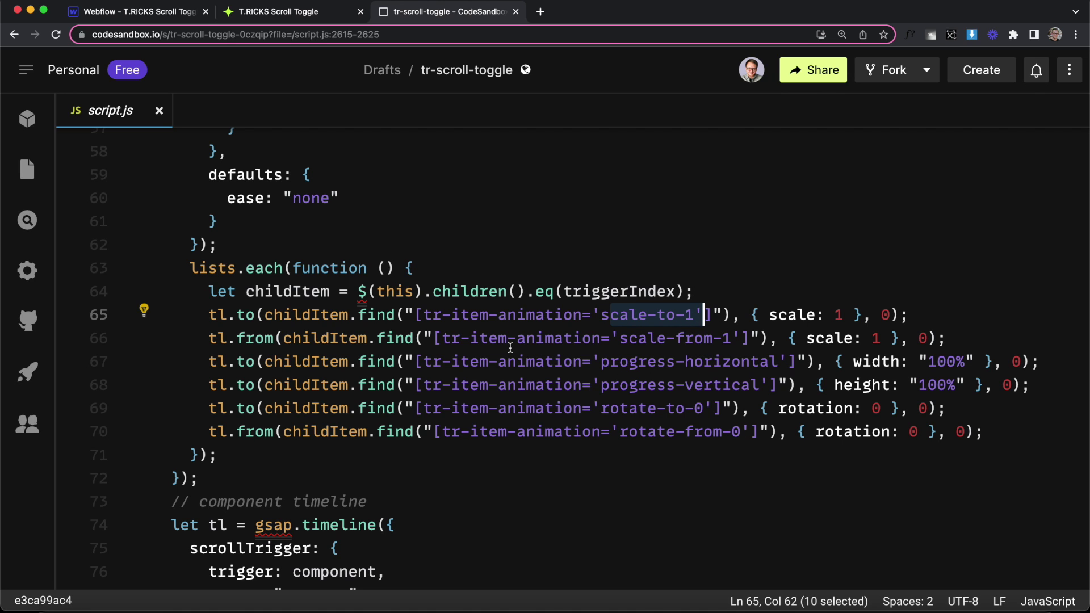
left_click_drag(628, 338, 731, 345)
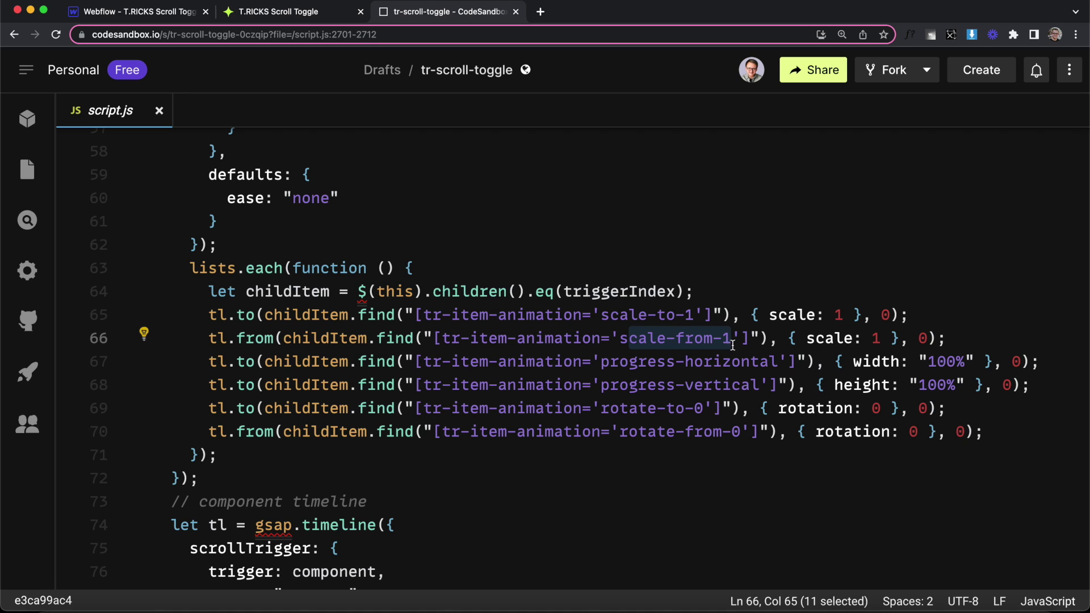
Step: Return to Webflow and add the custom attribute tr-item-animation with the value scale-to-1 to overview_img-photo
left_click(141, 12)
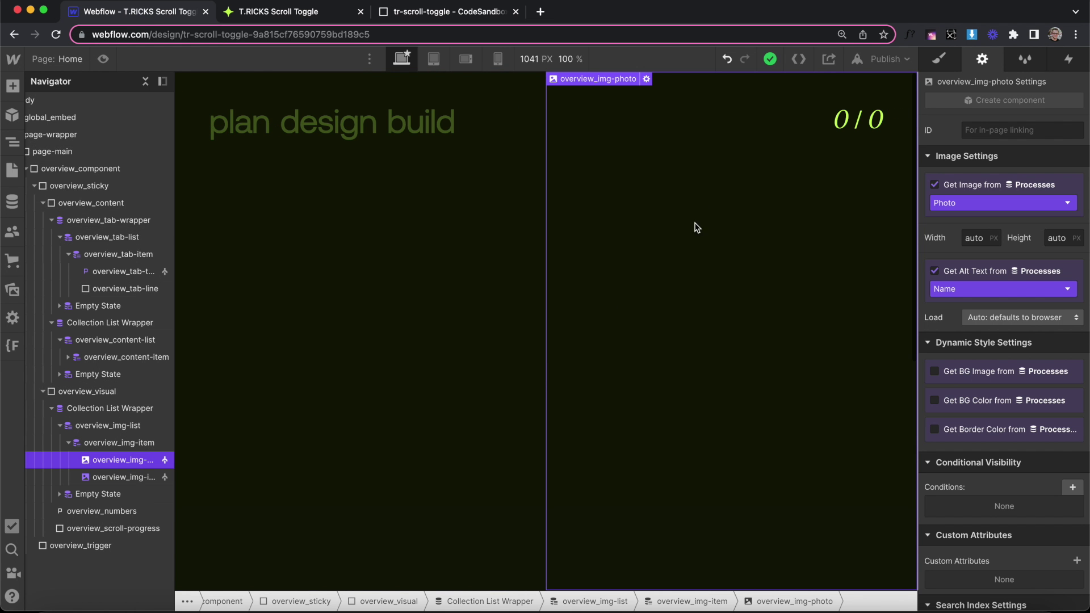
scroll(1071, 518, "down", 3)
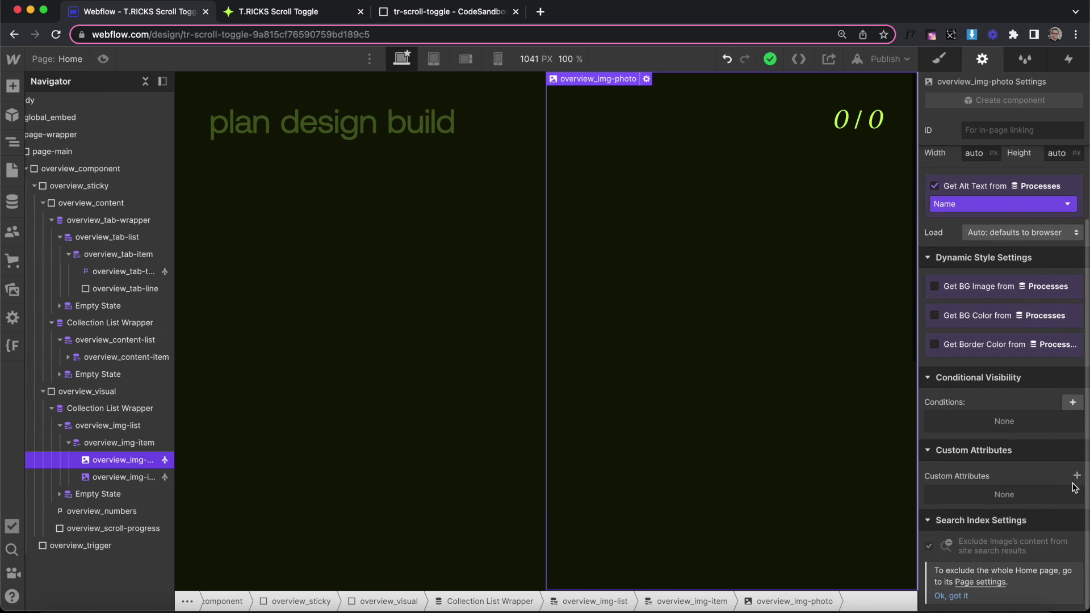
left_click(1077, 476)
left_click(992, 521)
type("tr-item-animation")
left_click(992, 548)
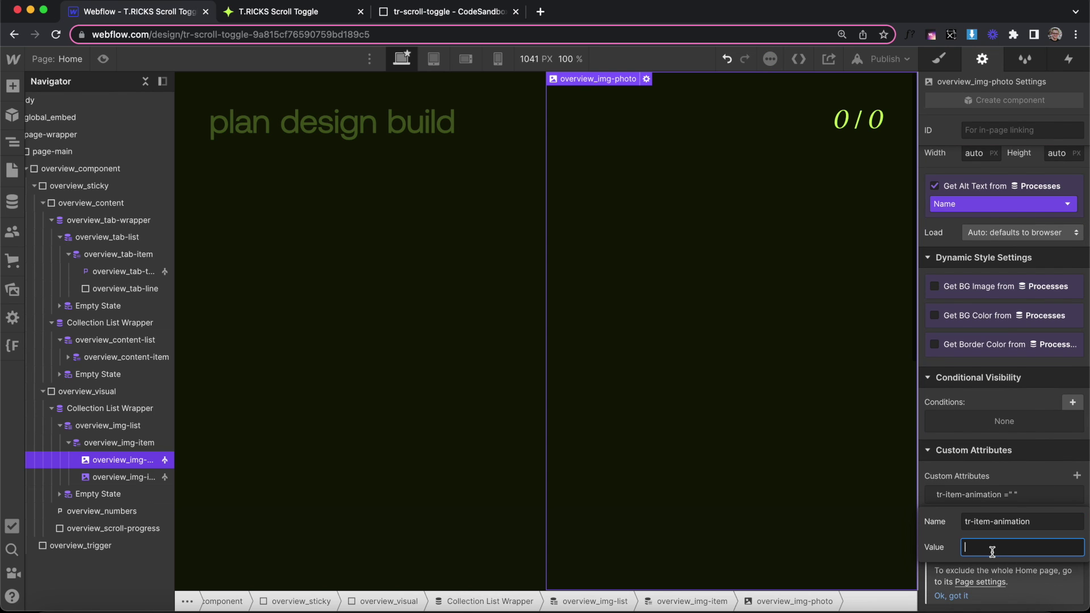
type("scale-to-1")
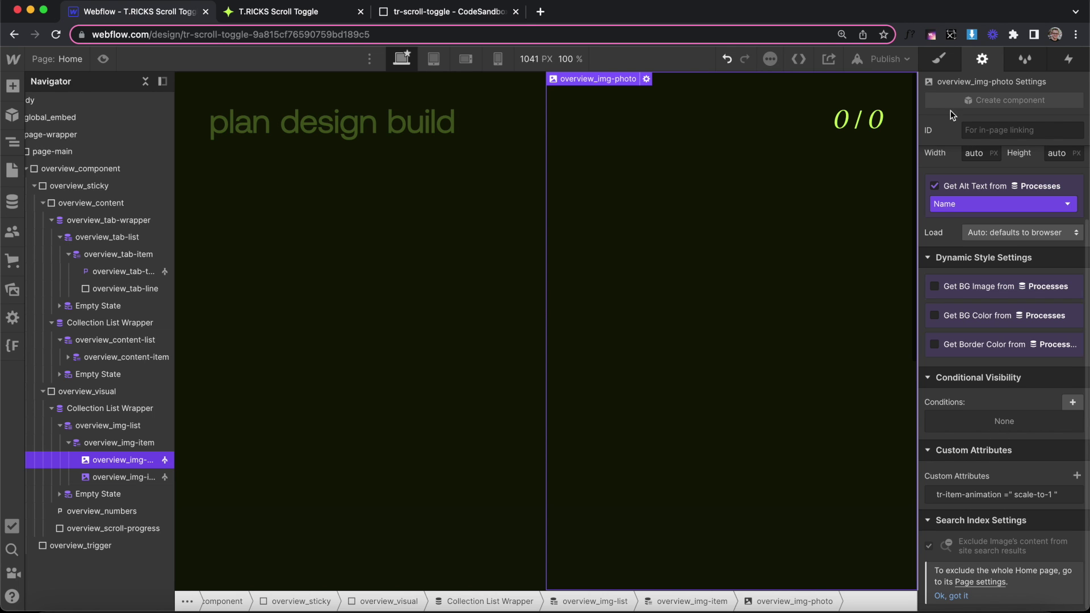
Step: Add a 2D & 3D scale transform of 1.2 on X and Y to overview_img-photo
left_click(940, 58)
scroll(990, 415, "down", 10)
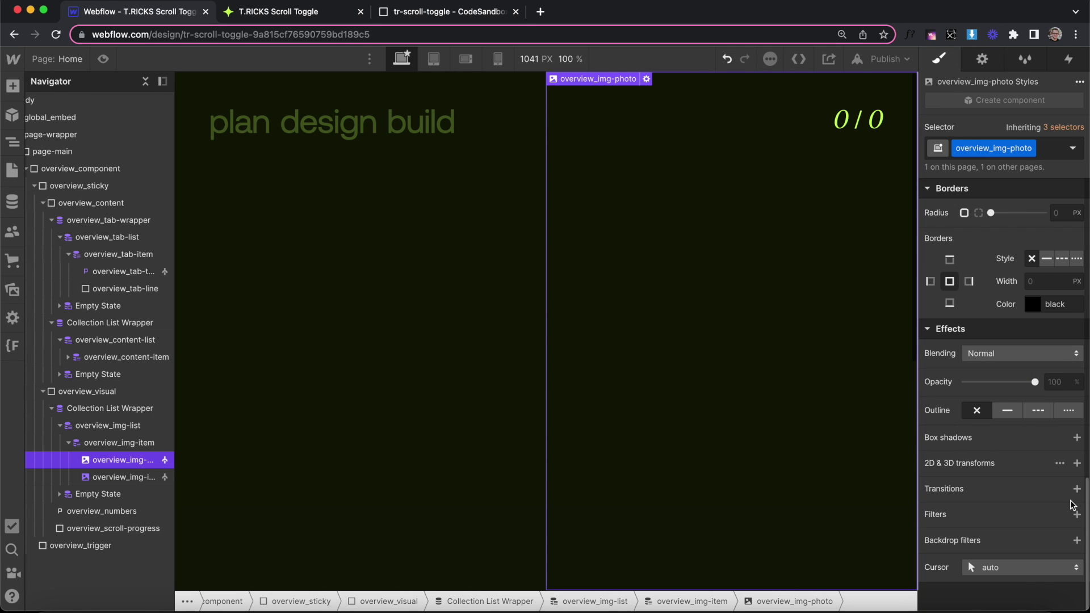
left_click(1077, 463)
left_click(998, 508)
left_click(1044, 535)
type("1.2")
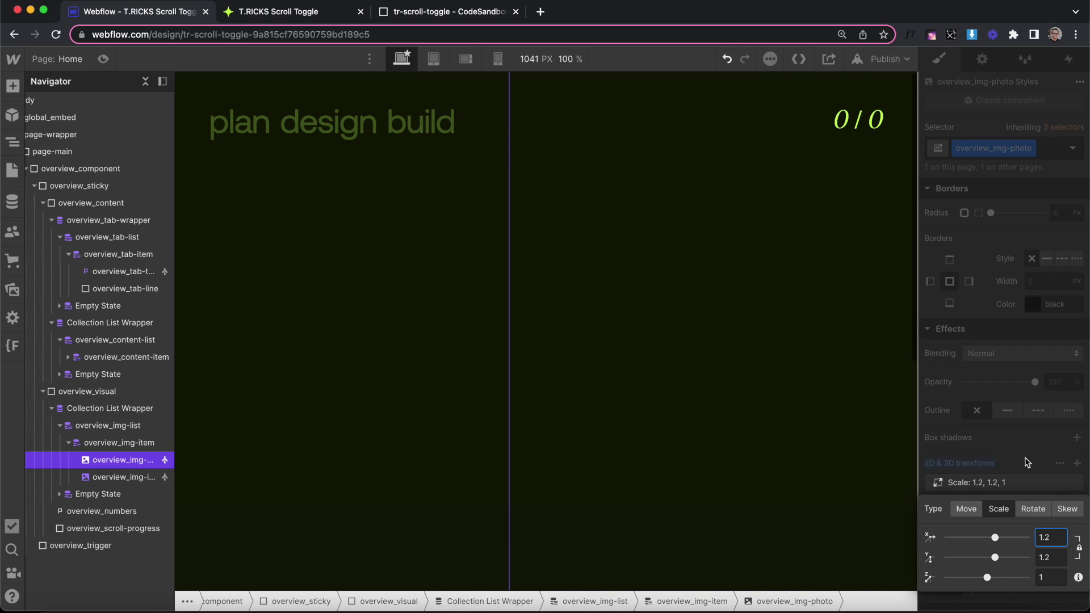
left_click(1027, 463)
Step: Add the custom attribute tr-item-animation with the value scale-from-1 to overview_img-icon
left_click(122, 477)
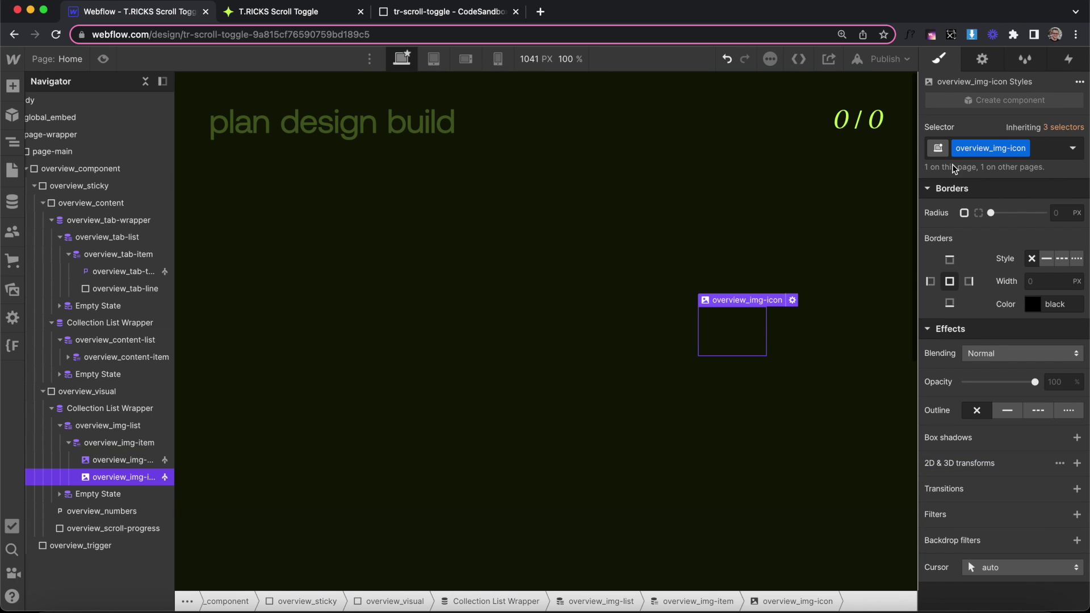
left_click(982, 60)
scroll(1044, 494, "down", 5)
left_click(1077, 472)
type("tr-item-animation")
left_click(1001, 548)
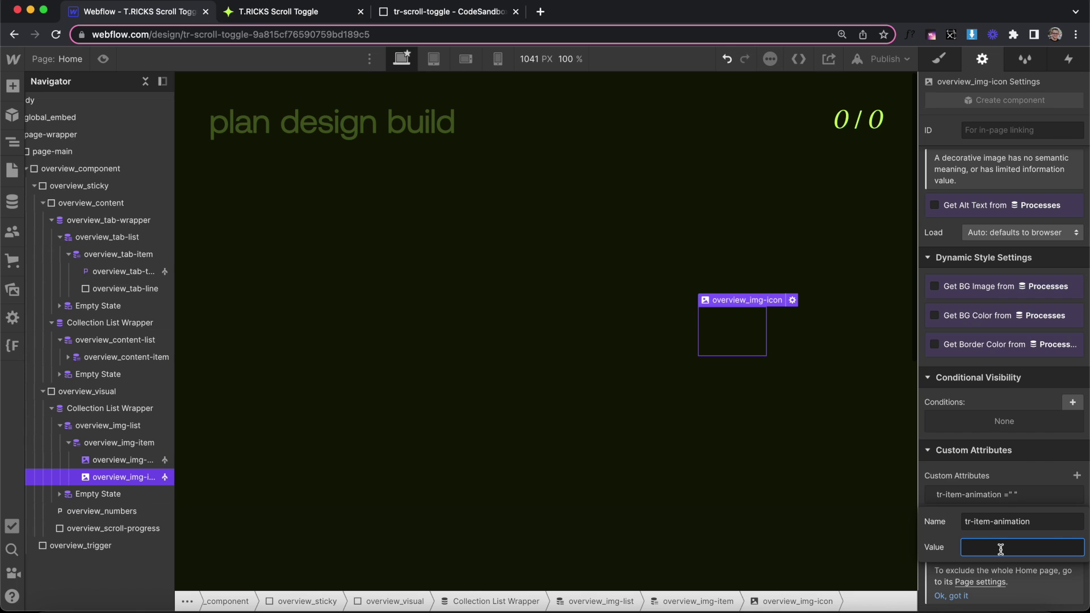
type("scale-from")
key("Return")
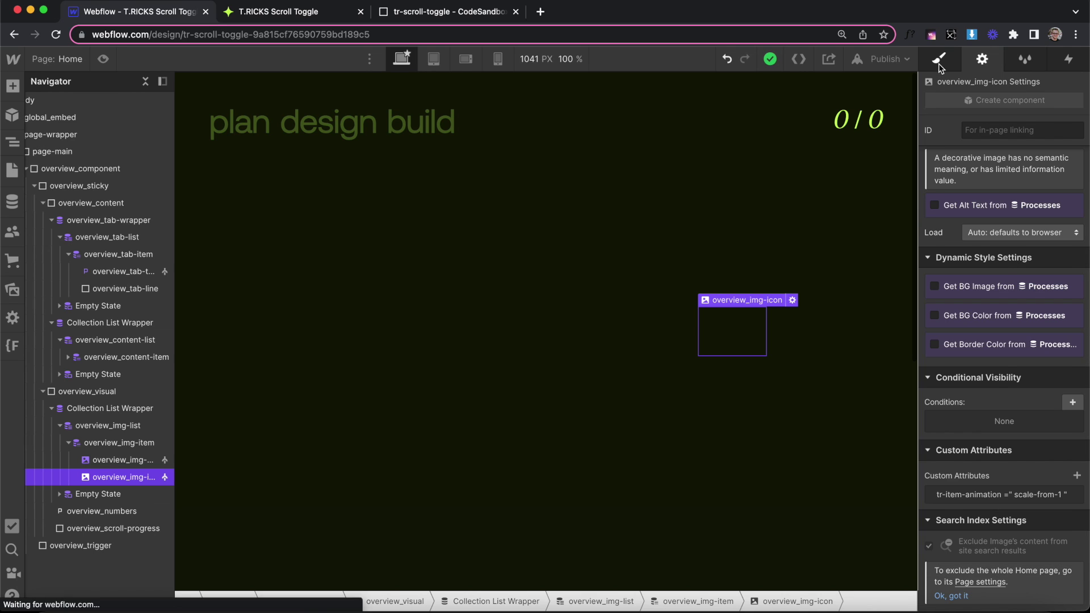
Step: Give overview_img-icon a 2D & 3D scale transform of 1.2 on X and Y
left_click(940, 59)
left_click(1077, 463)
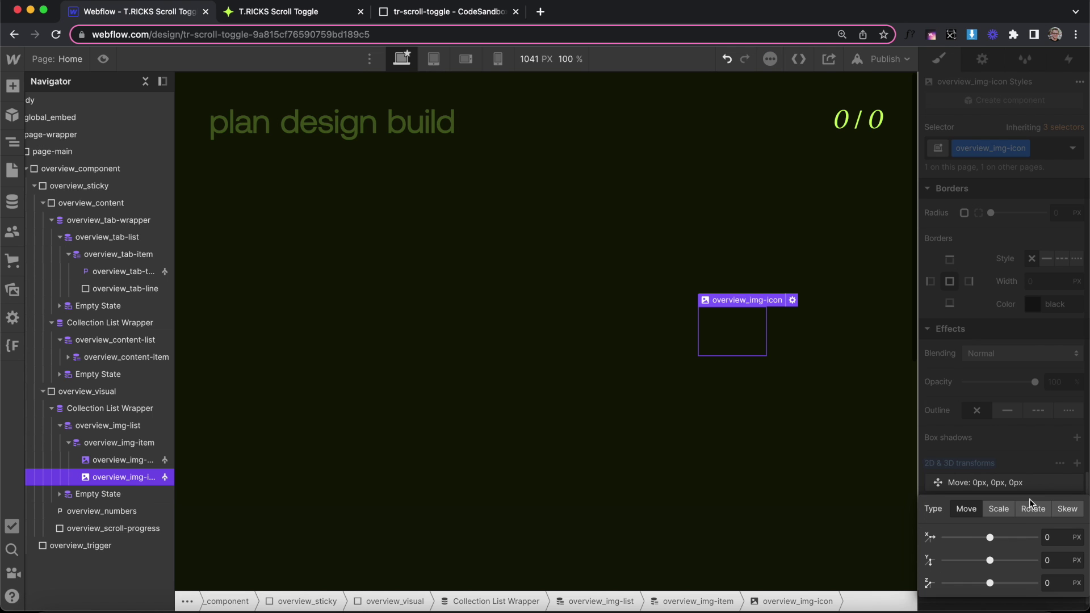
left_click(998, 508)
type("0.5")
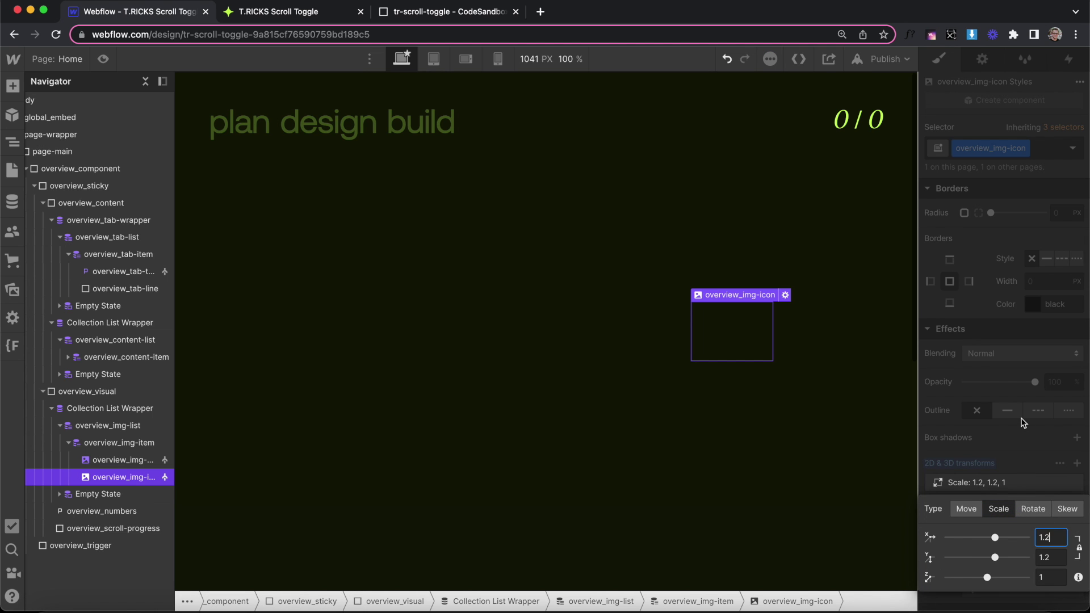
left_click(1026, 421)
Step: Switch to the published page and scroll through plan, design and build to check the photo and icon scaling
key("ctrl+Tab")
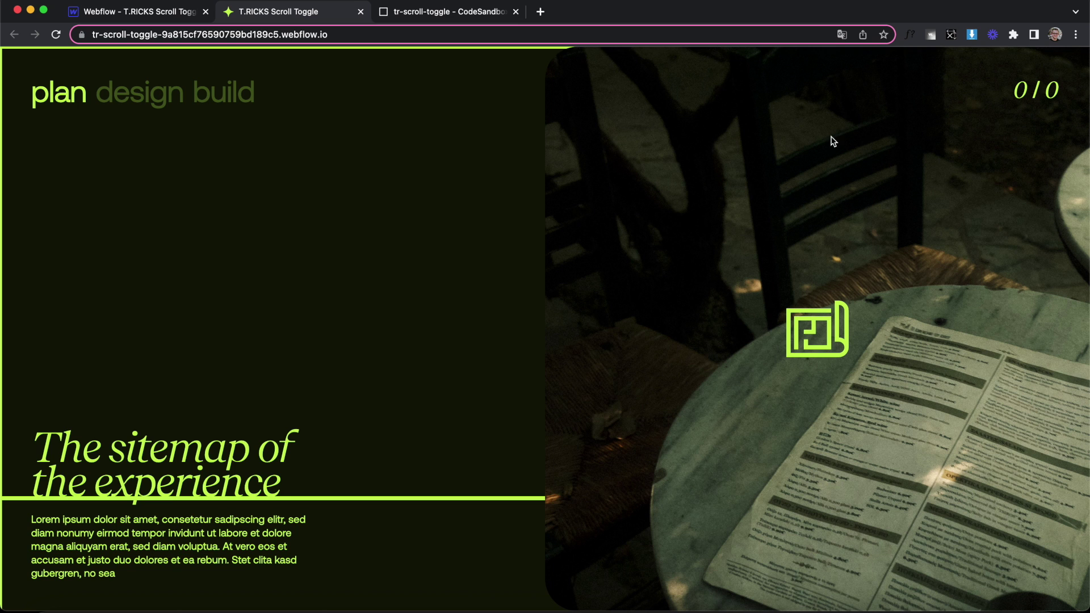
scroll(825, 204, "down", 5)
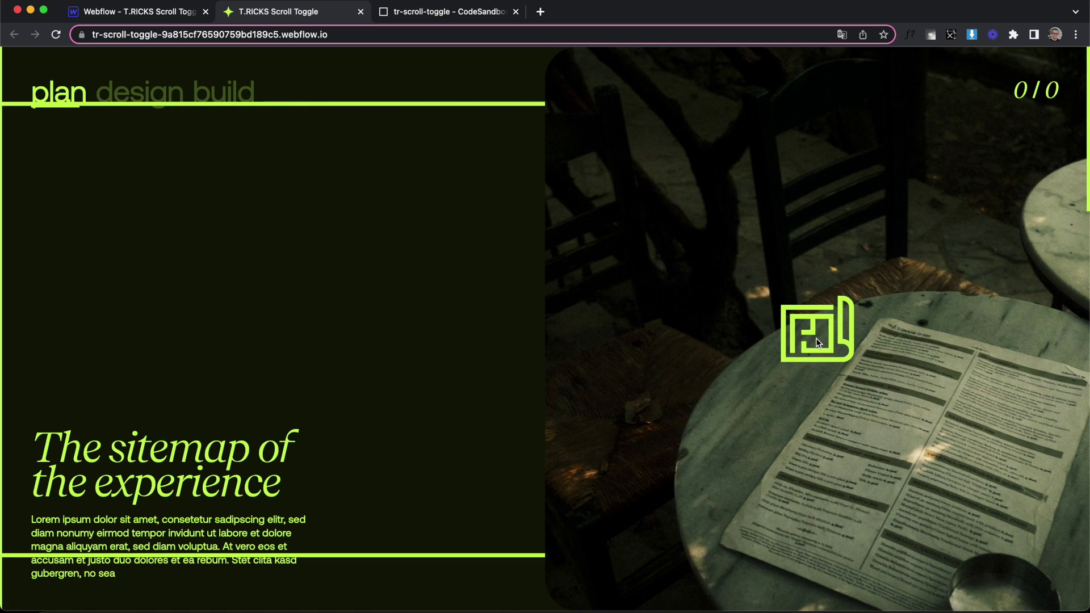
scroll(815, 338, "down", 5)
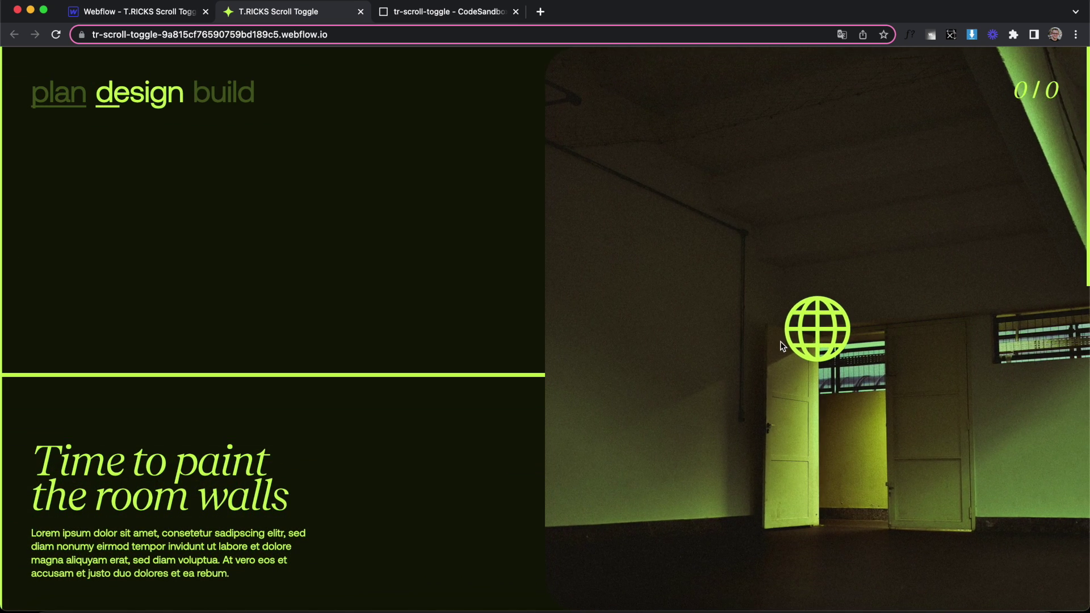
scroll(373, 240, "down", 5)
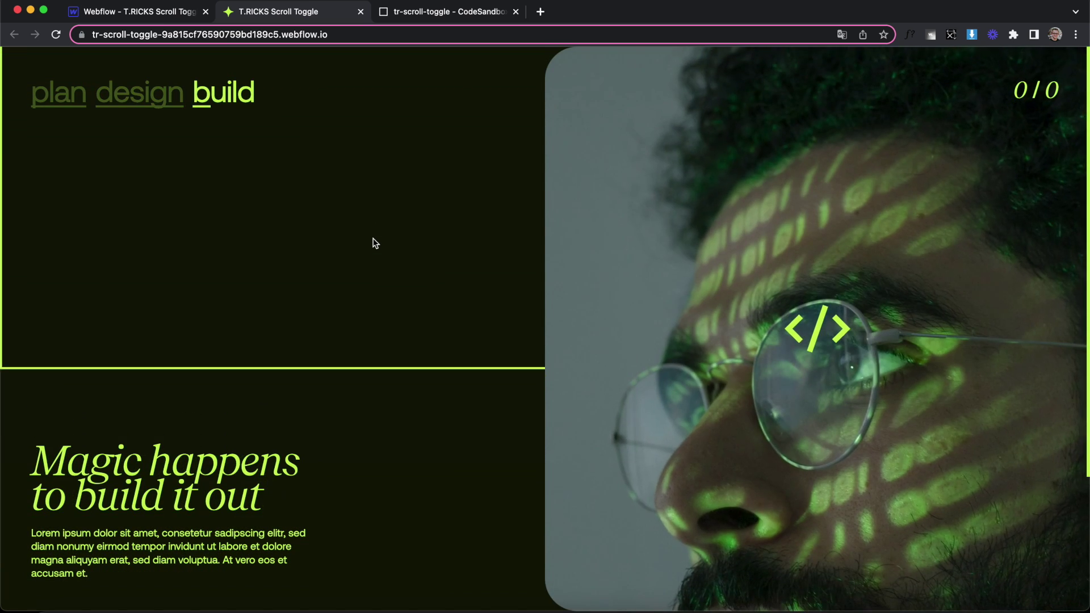
scroll(373, 241, "down", 3)
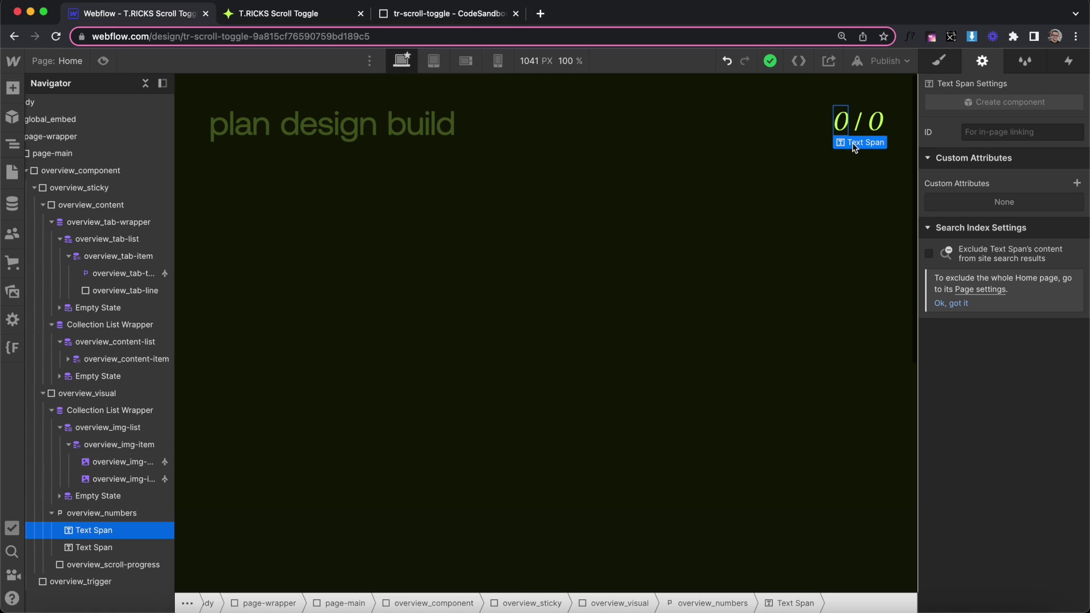
Step: In Webflow, add the custom attribute tr-scroll-toggle with the value number-current to the first text span of overview_numbers
left_click(1077, 183)
left_click(980, 231)
type("tr-scroll-toggle")
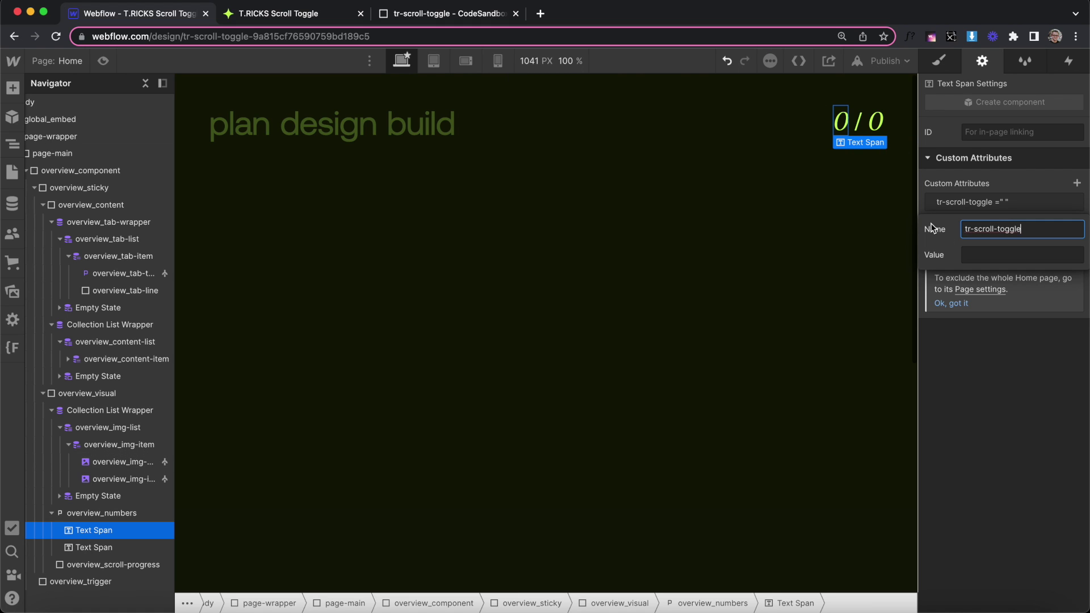
left_click(1017, 250)
type("nu")
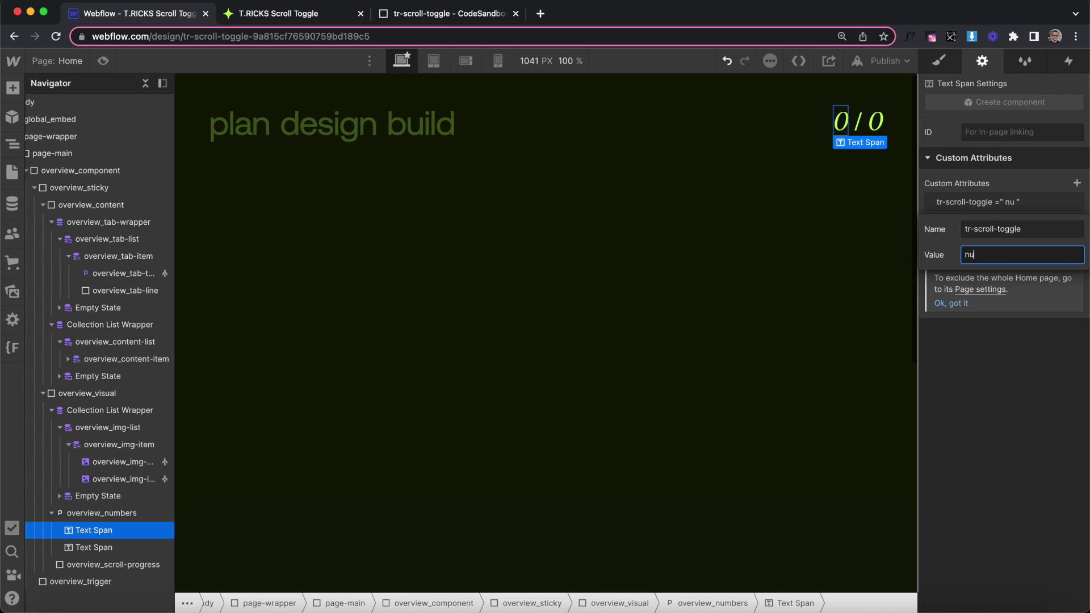
type("mber-current")
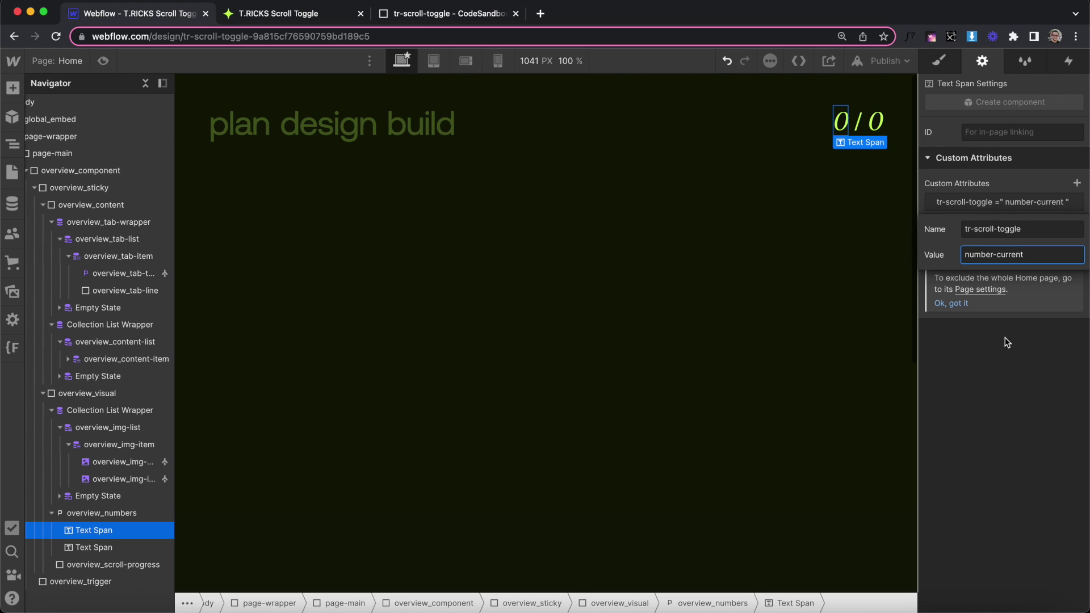
key("Return")
Step: Add the custom attribute tr-scroll-toggle with the value number-total to the second text span of overview_numbers
left_click(876, 123)
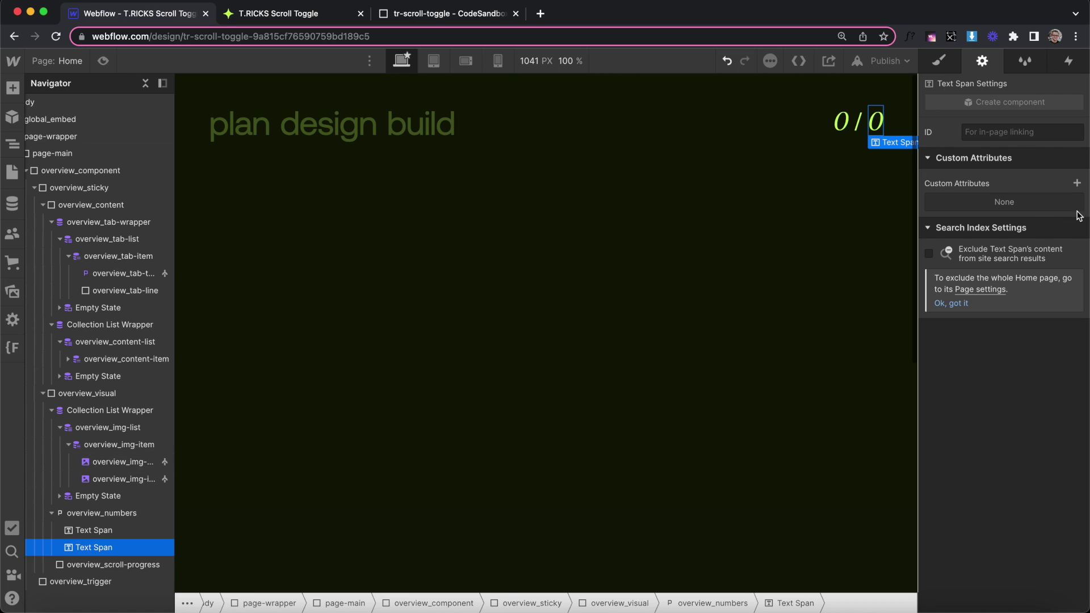
left_click(1076, 183)
left_click(1003, 230)
type("tr-scroll-toggle")
left_click(999, 255)
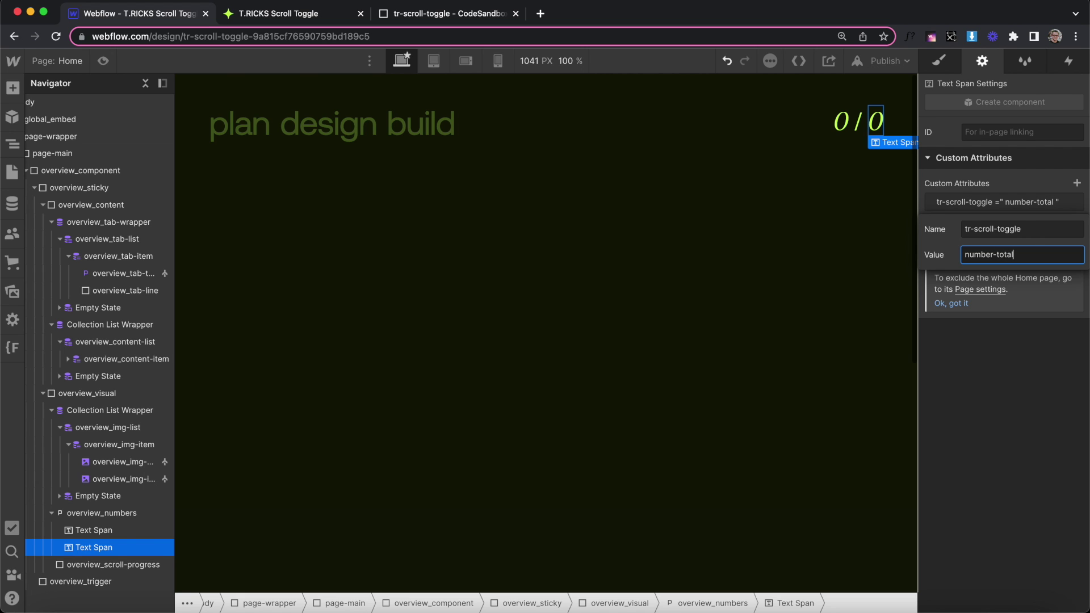
left_click(1010, 358)
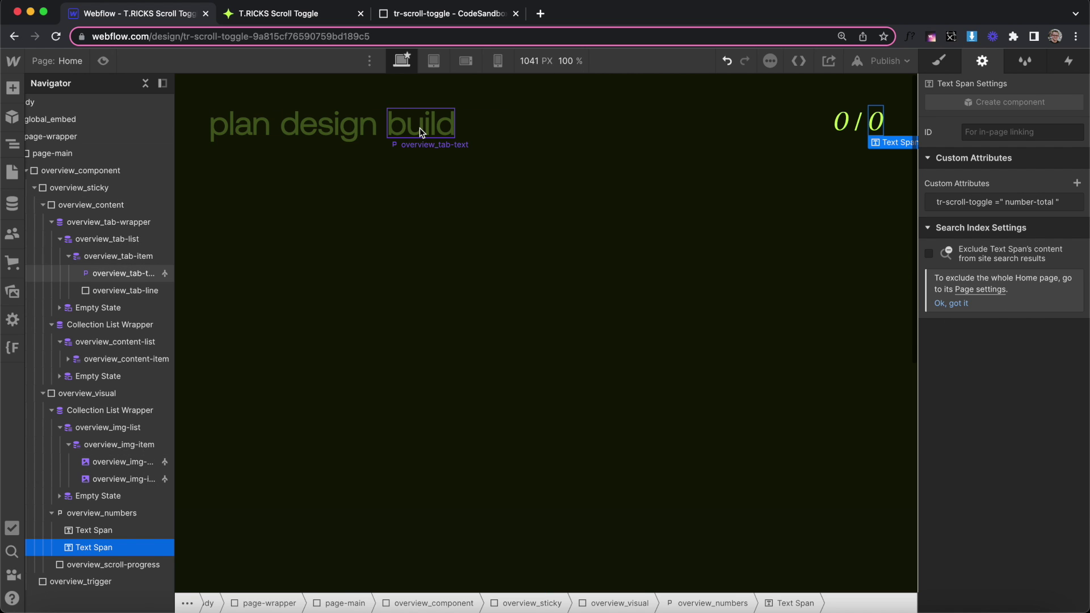
Step: Add a custom attribute named tr-anchors to overview_tab-list, leaving its value empty
left_click(420, 127)
key("super+Up")
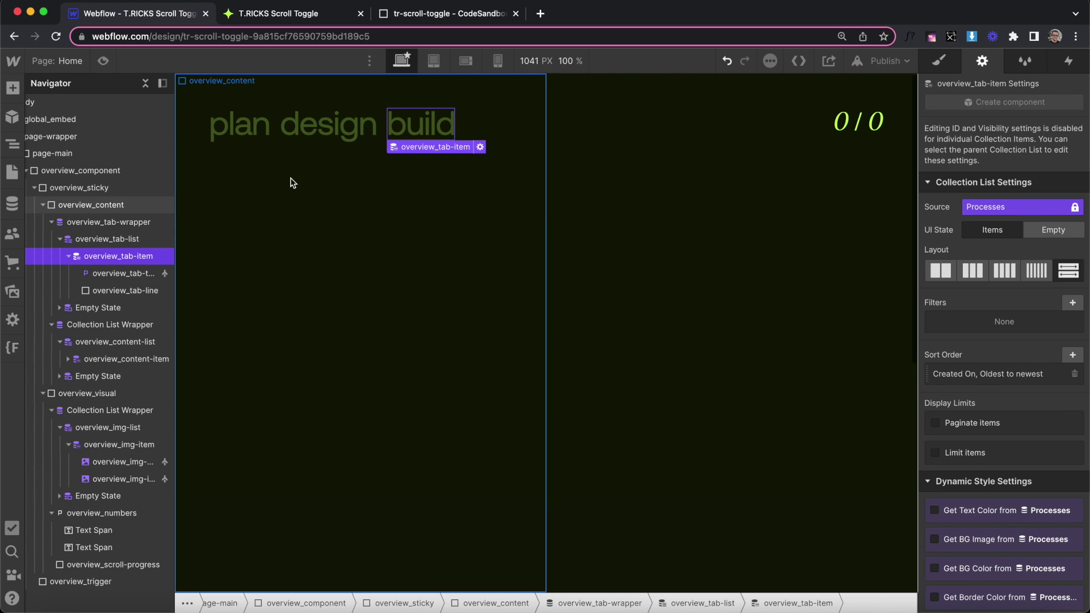
key("super+Up")
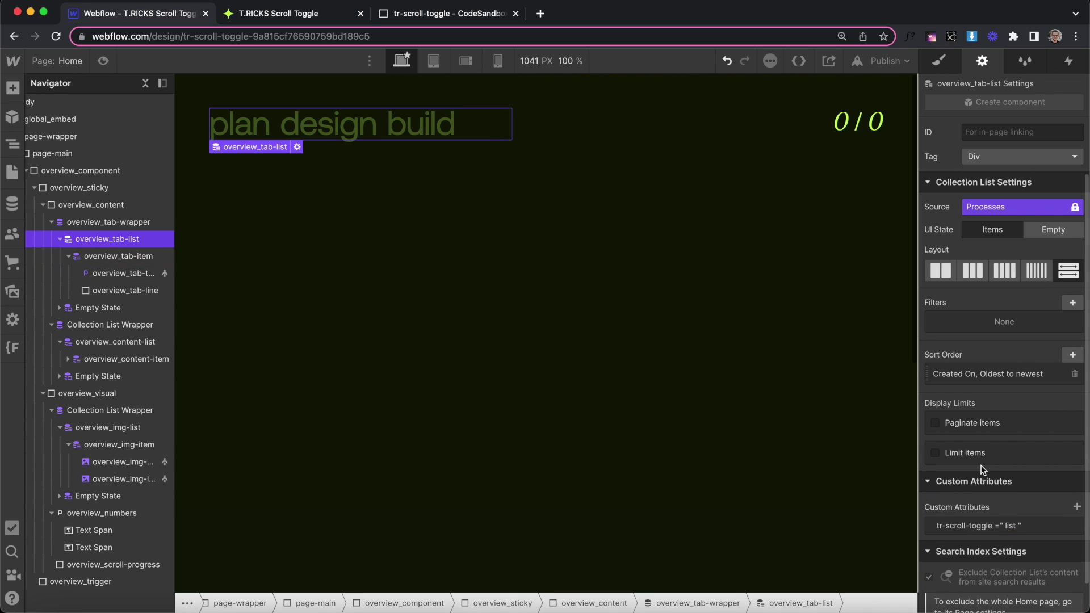
scroll(1031, 459, "down", 1)
left_click(1077, 479)
type("tr-anchors")
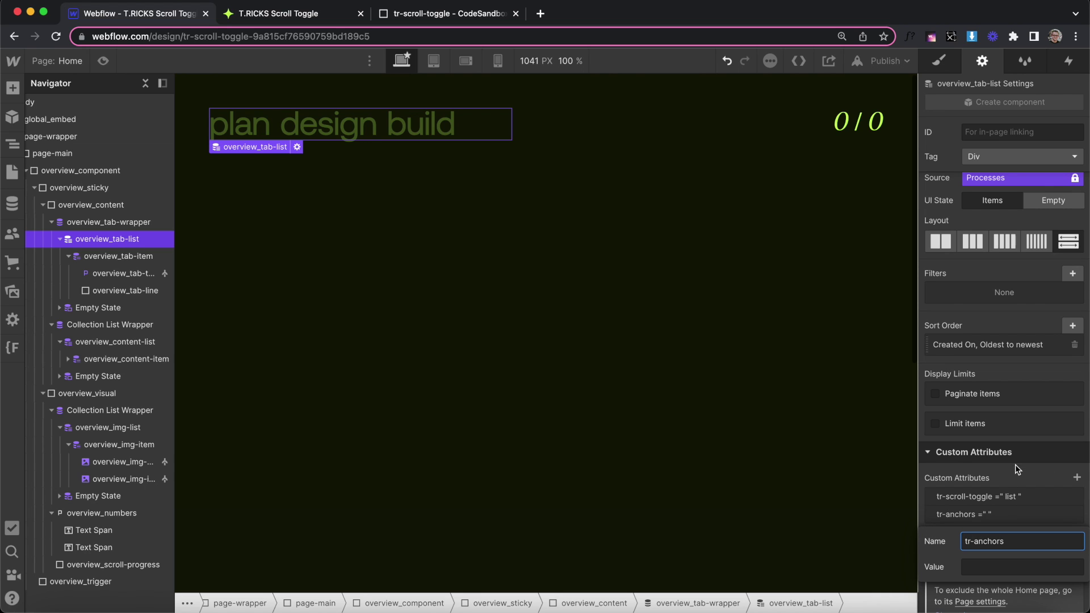
left_click(1016, 461)
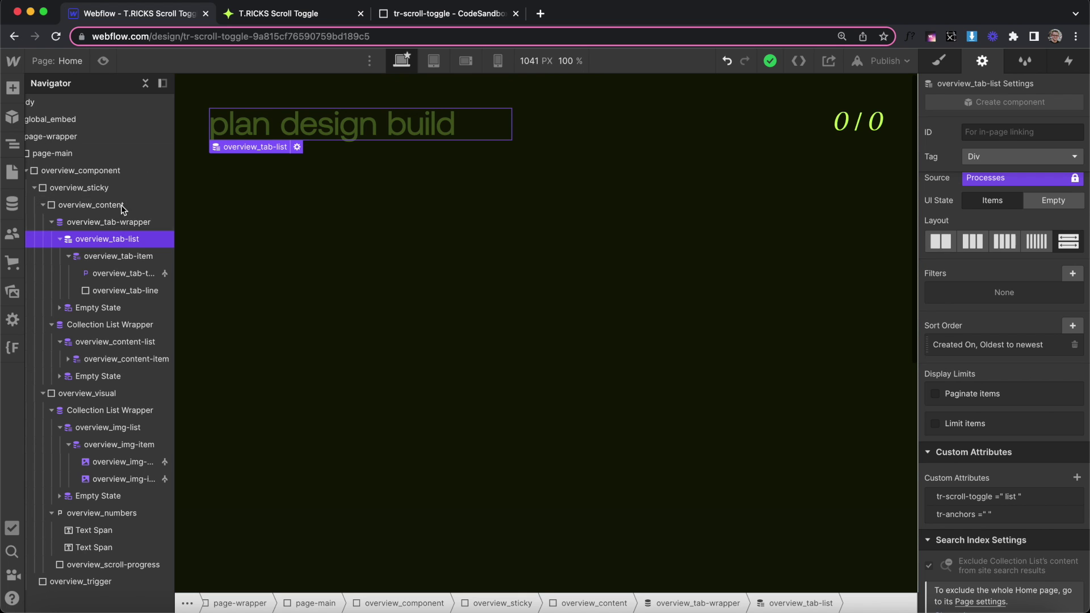
Step: Add the custom attribute tr-scroll-snap with the value true to overview_component
left_click(101, 170)
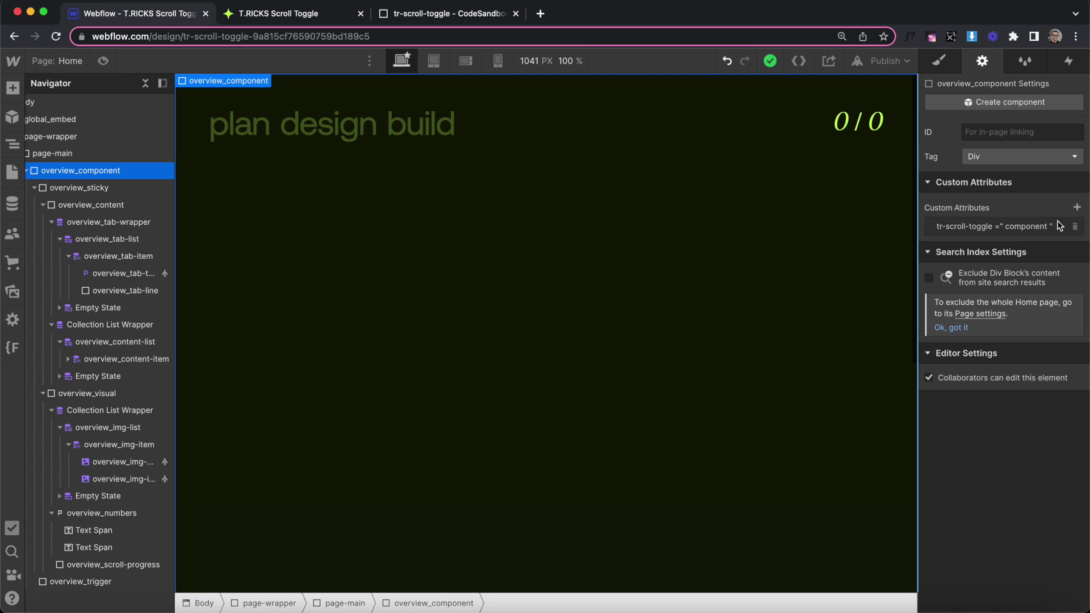
left_click(1077, 207)
left_click(1002, 270)
type("tr-scroll-snap")
left_click(1014, 301)
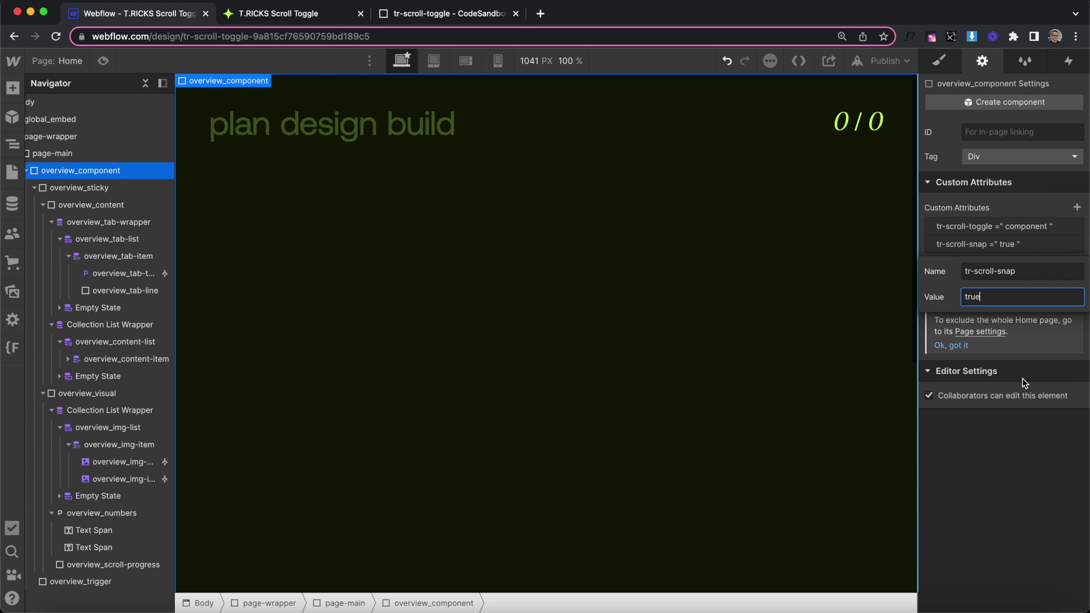
Step: Switch to the published page, follow the plan and build anchors, and scroll between sections to check the snapping
key("ctrl+Tab")
scroll(1003, 203, "down", 3)
scroll(1003, 203, "down", 3)
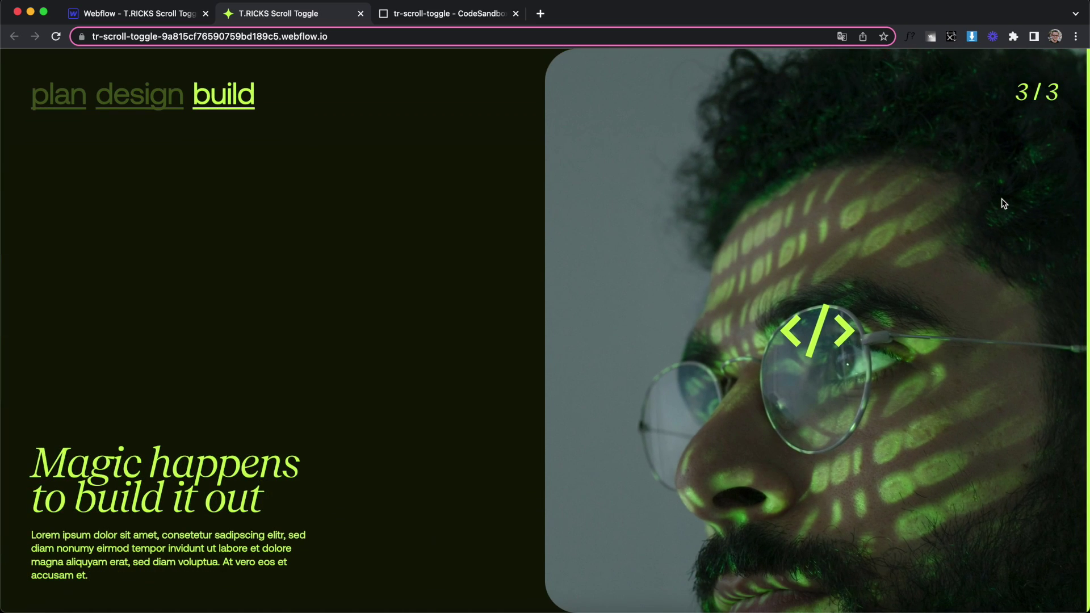
left_click(34, 98)
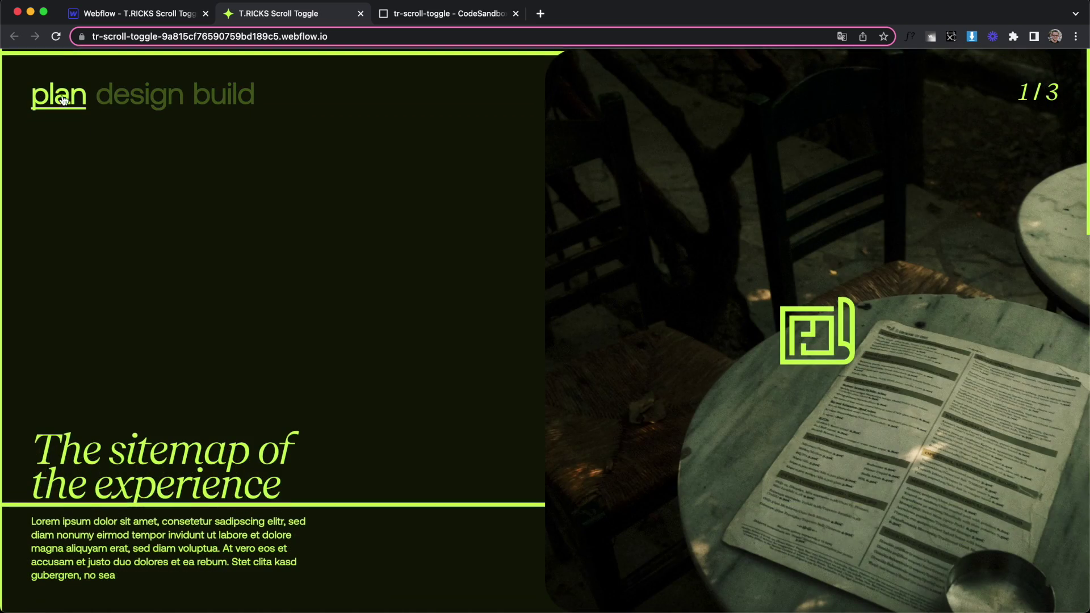
left_click(222, 101)
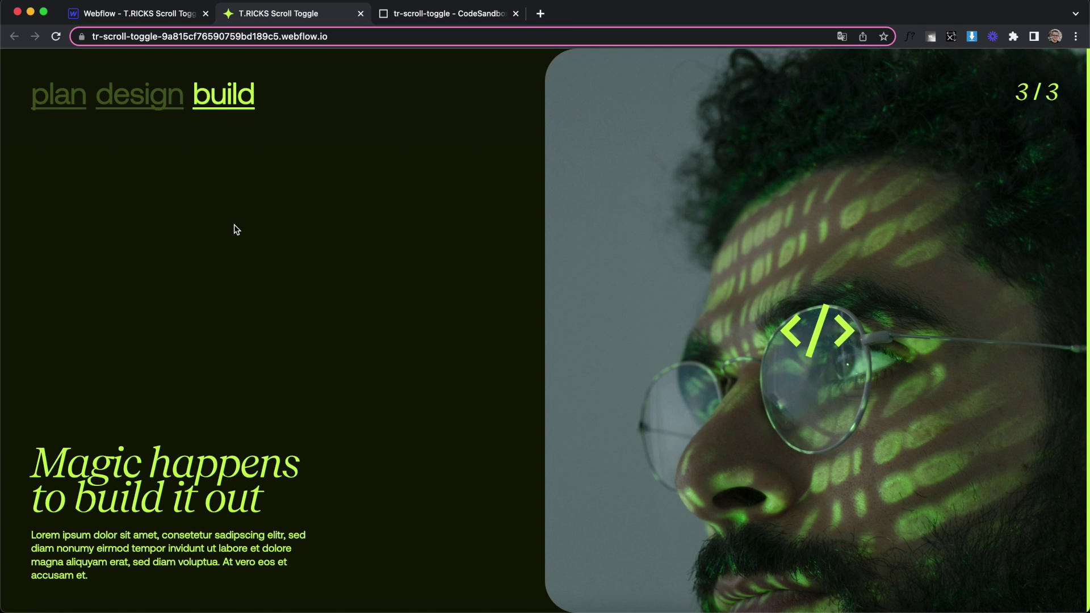
scroll(233, 225, "up", 3)
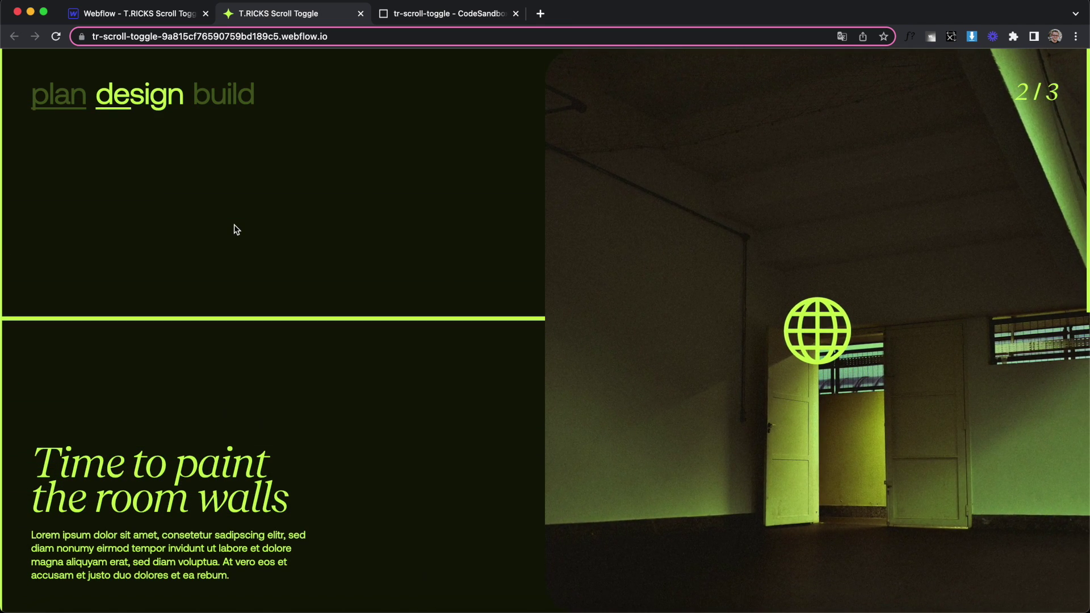
scroll(233, 225, "down", 3)
Step: Return to the Webflow designer and preview the section at the tablet and mobile breakpoints, ending on desktop
key("ctrl+shift+Tab")
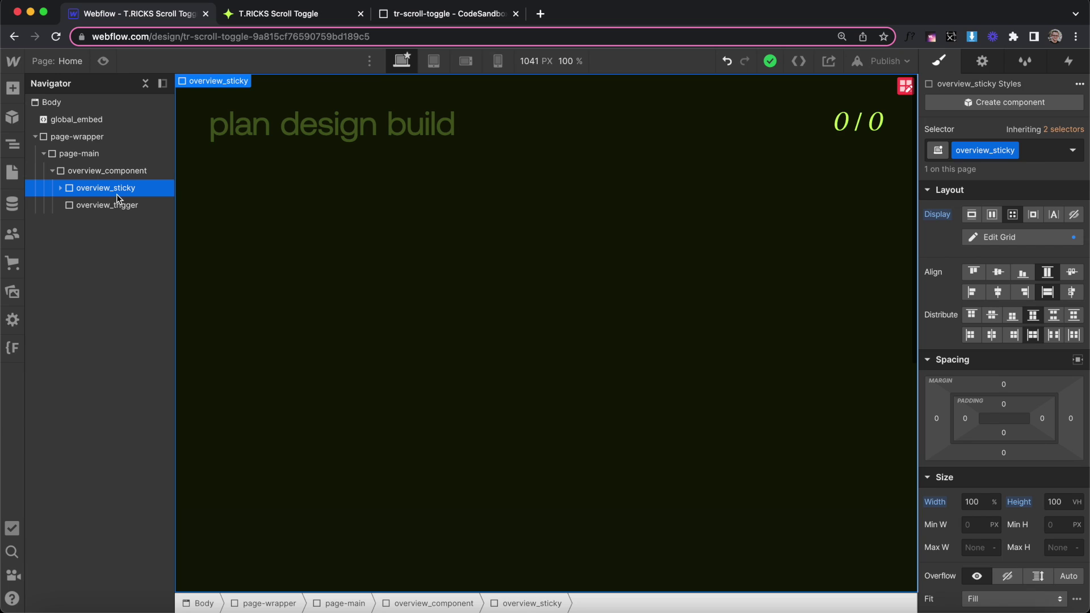
left_click(433, 60)
left_click(466, 60)
left_click(500, 61)
left_click(434, 60)
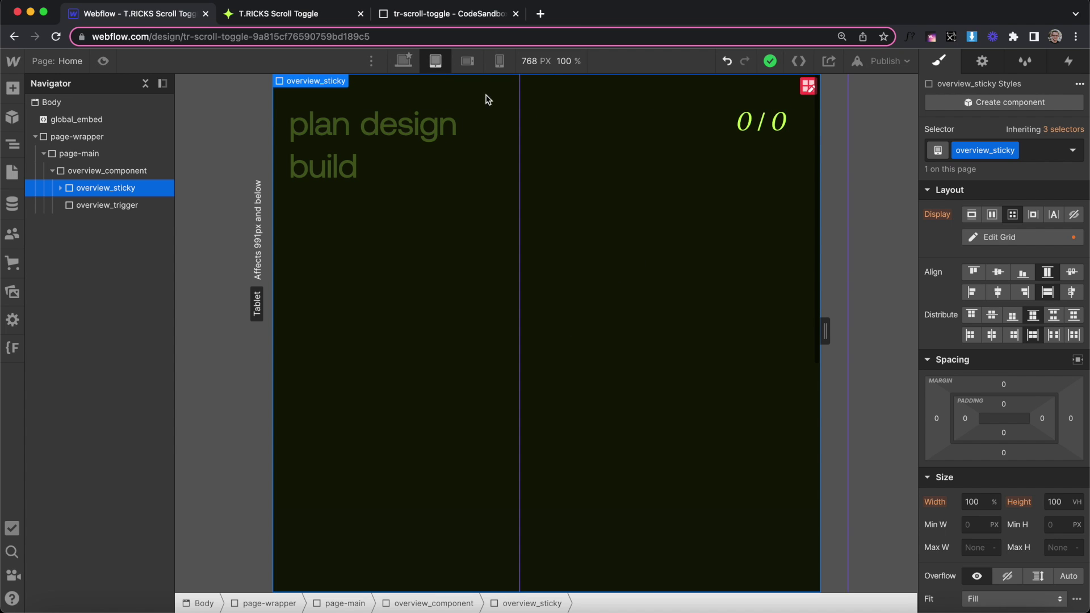
left_click(412, 65)
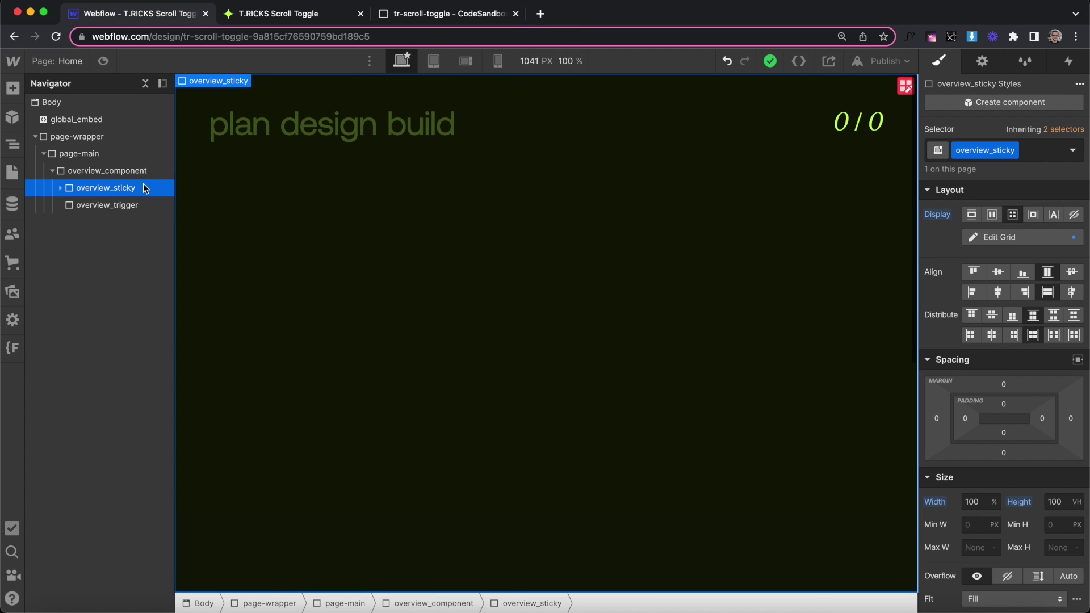
Step: Add the custom attribute tr-min-width with the value 992 to overview_component
left_click(127, 172)
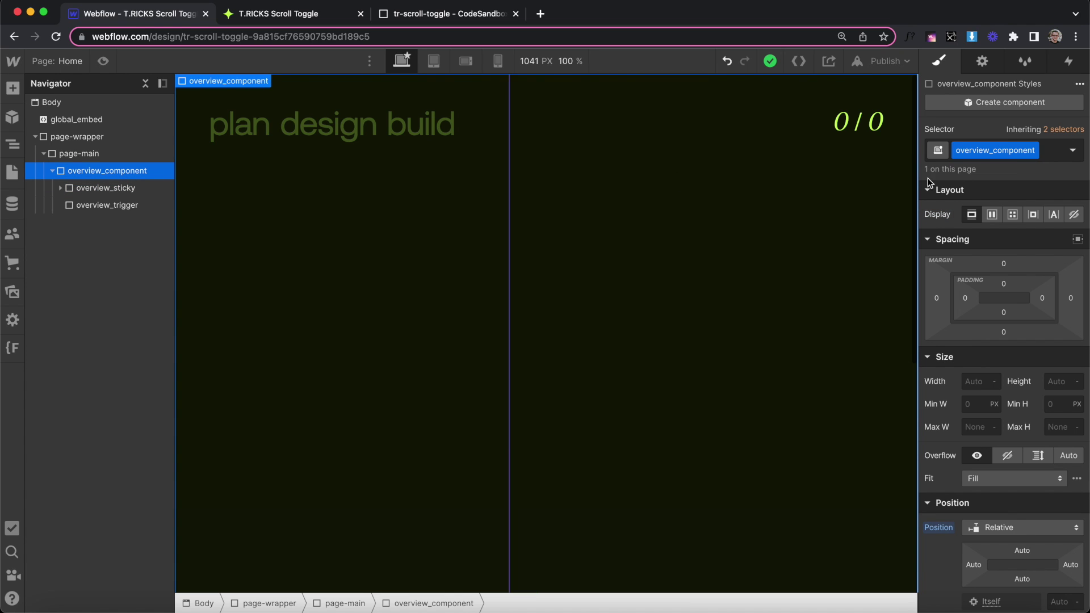
left_click(983, 62)
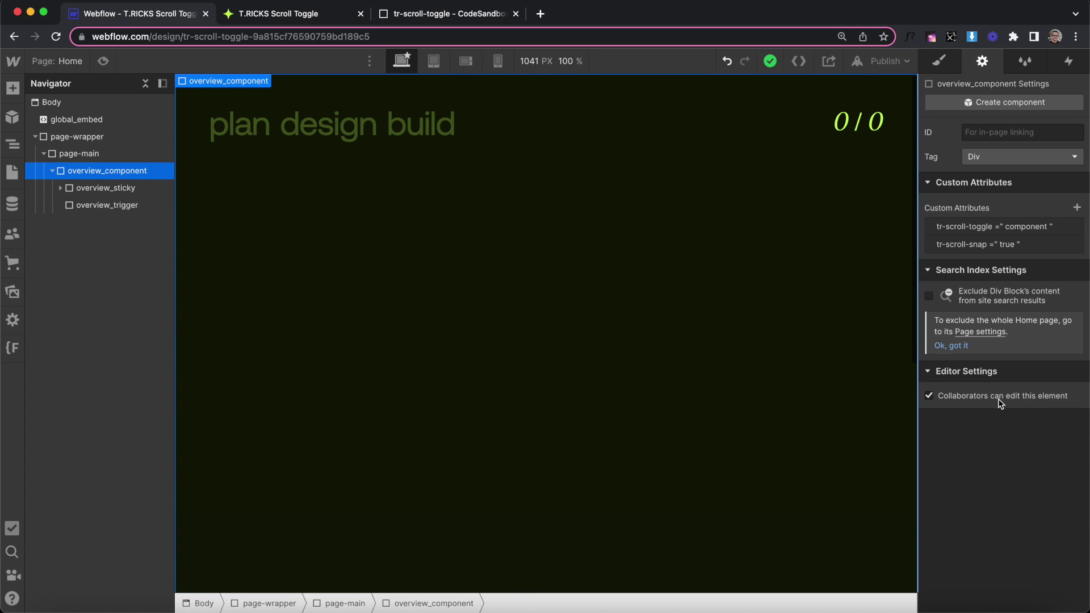
left_click(1077, 207)
left_click(995, 288)
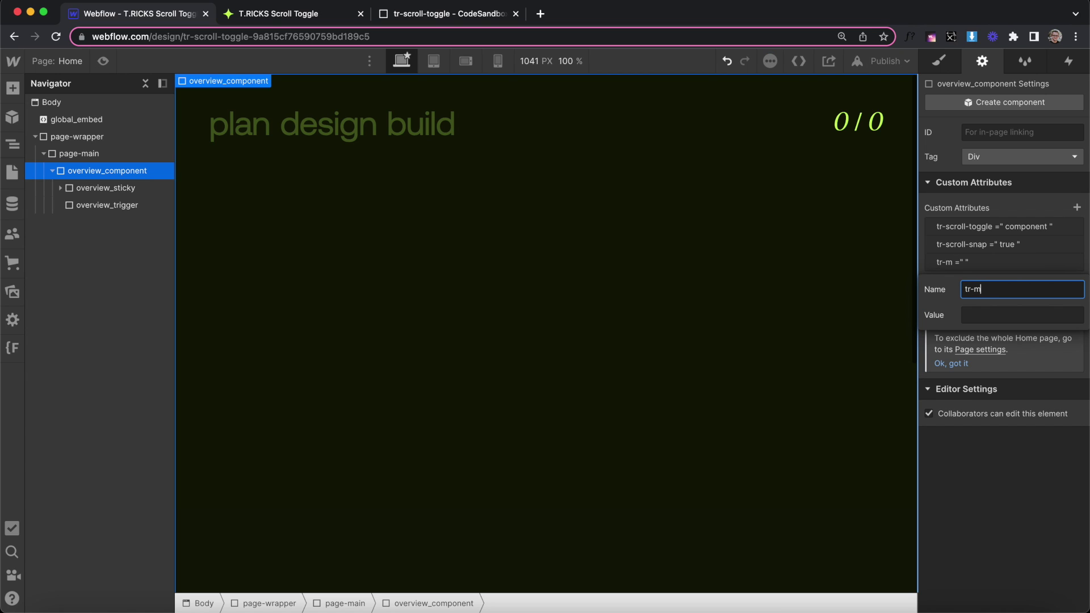
left_click(993, 314)
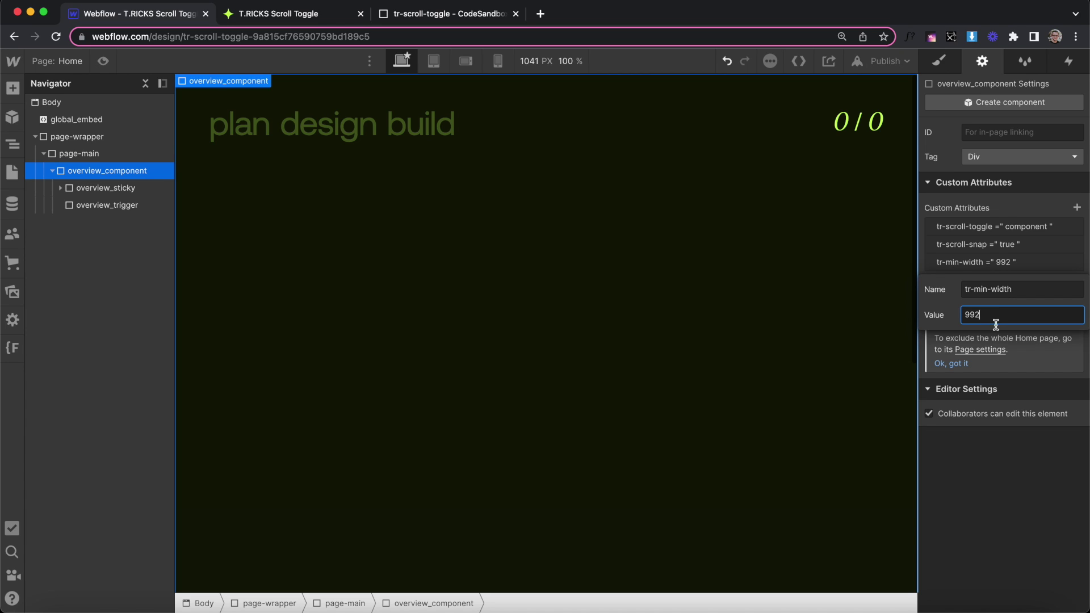
left_click(1034, 348)
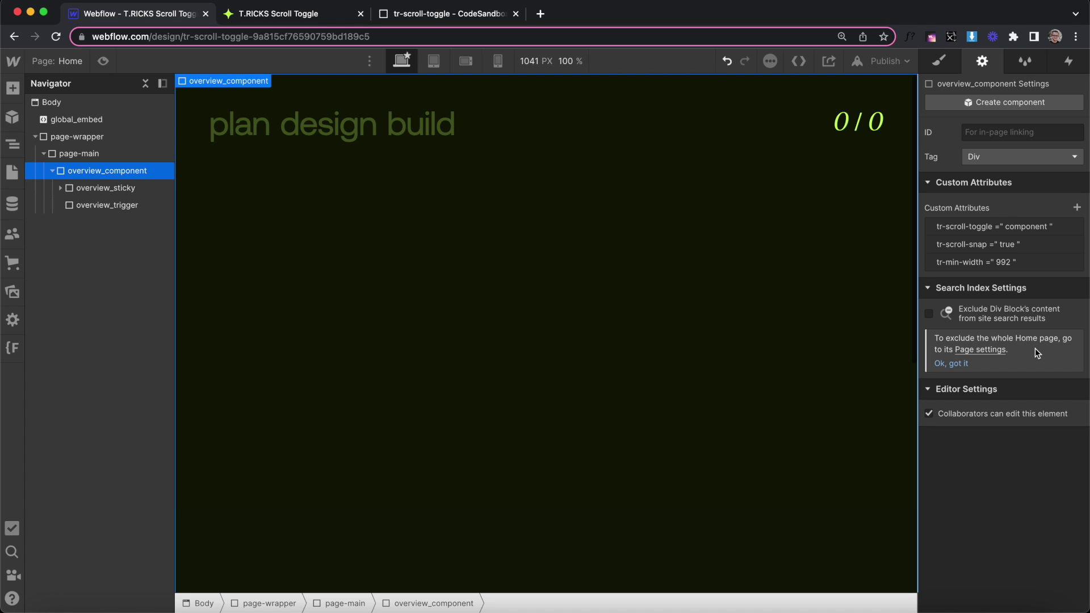
Step: At the tablet breakpoint, set the display of overview_trigger to none
left_click(433, 60)
left_click(946, 65)
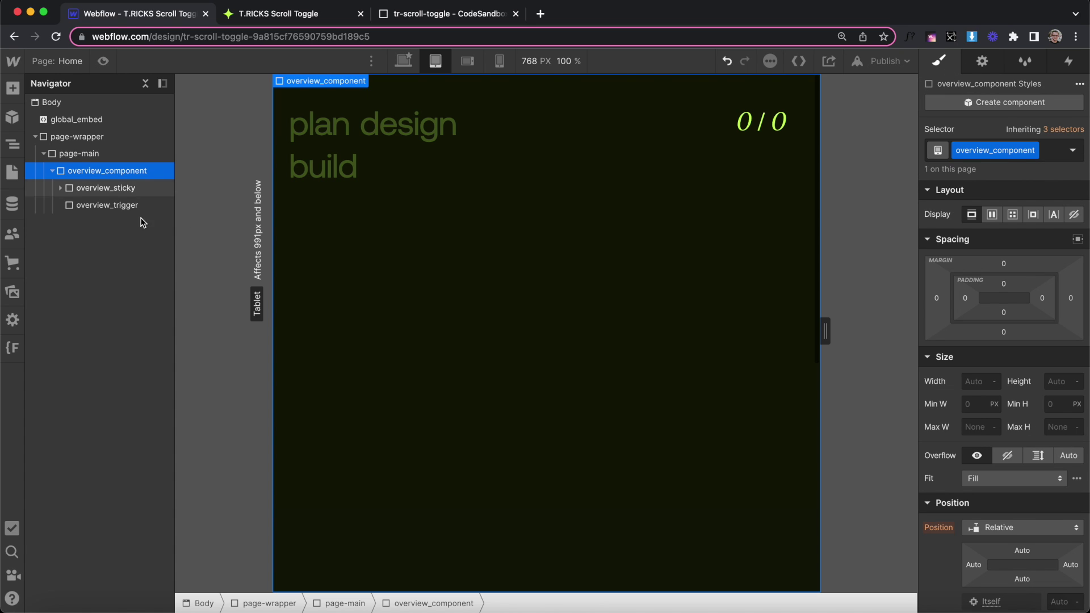
left_click(101, 213)
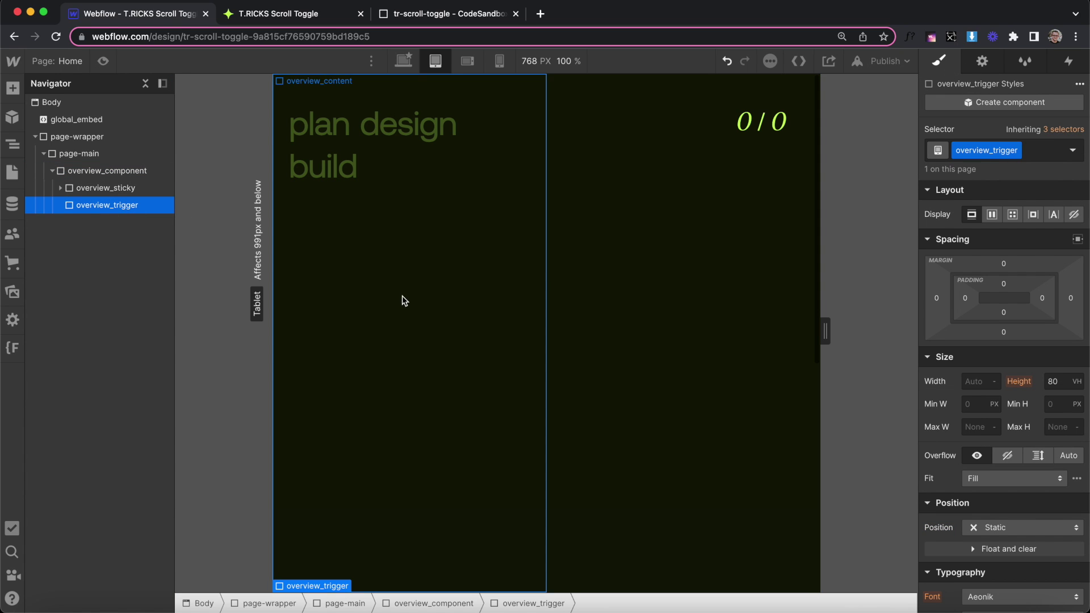
left_click(1074, 215)
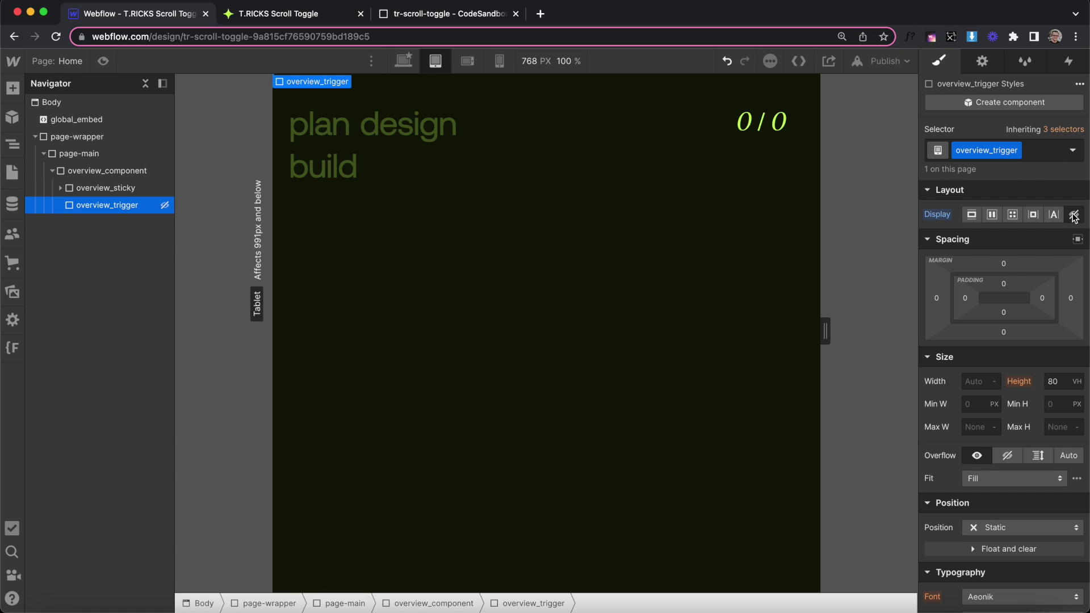
Step: Set the height of overview_sticky to Auto and its position to Relative for tablet
left_click(130, 190)
scroll(999, 420, "down", 4)
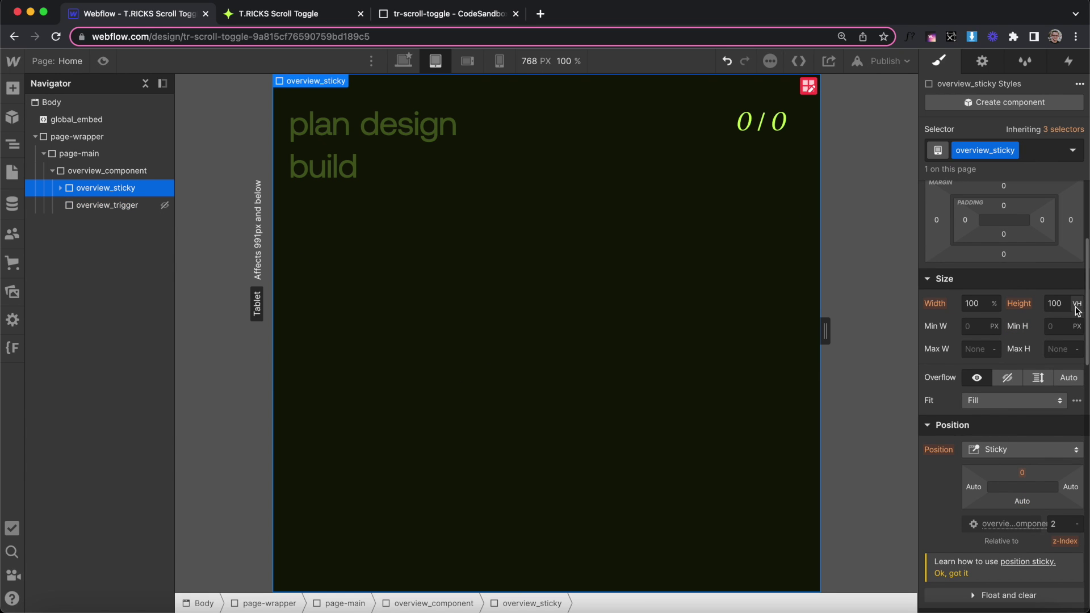
left_click(1075, 303)
left_click(1063, 319)
left_click(1008, 448)
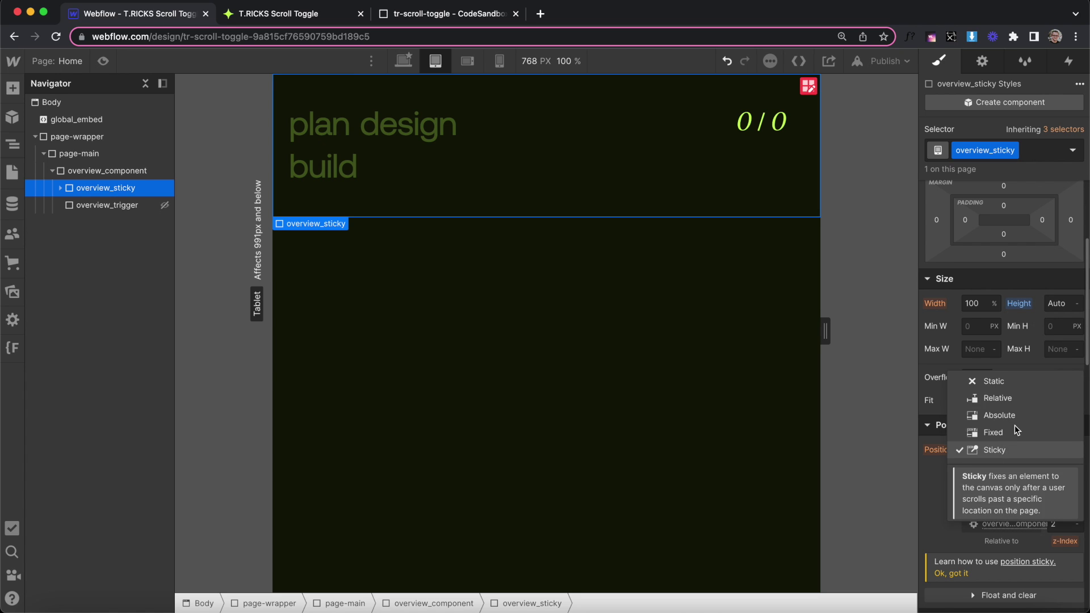
left_click(1020, 399)
Step: Delete one of the 1fr columns from the overview_sticky grid, leaving a single-column tablet layout
scroll(1021, 341, "up", 4)
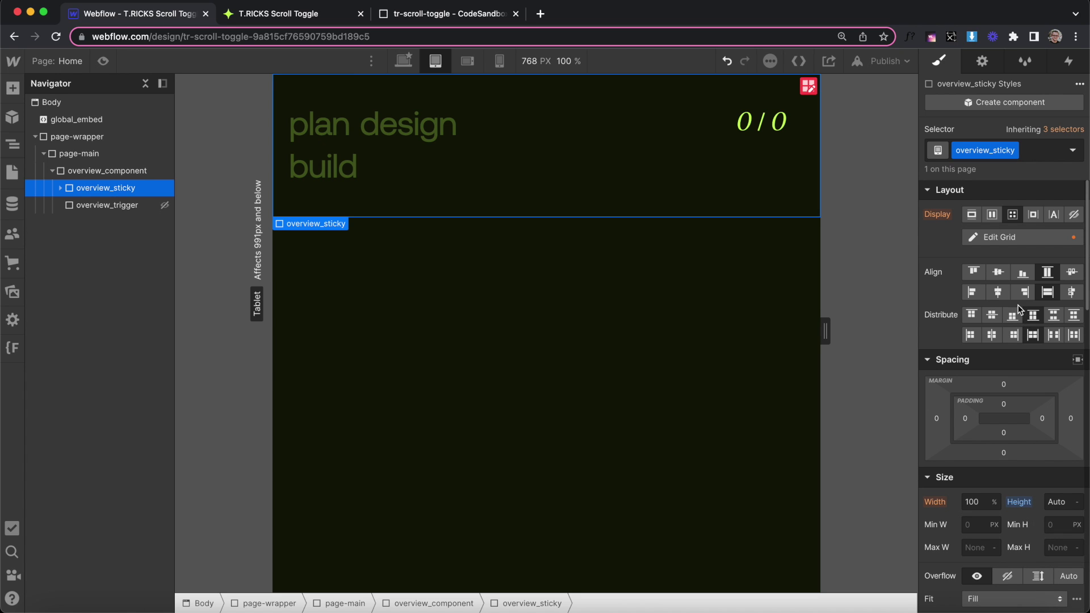
left_click(1011, 237)
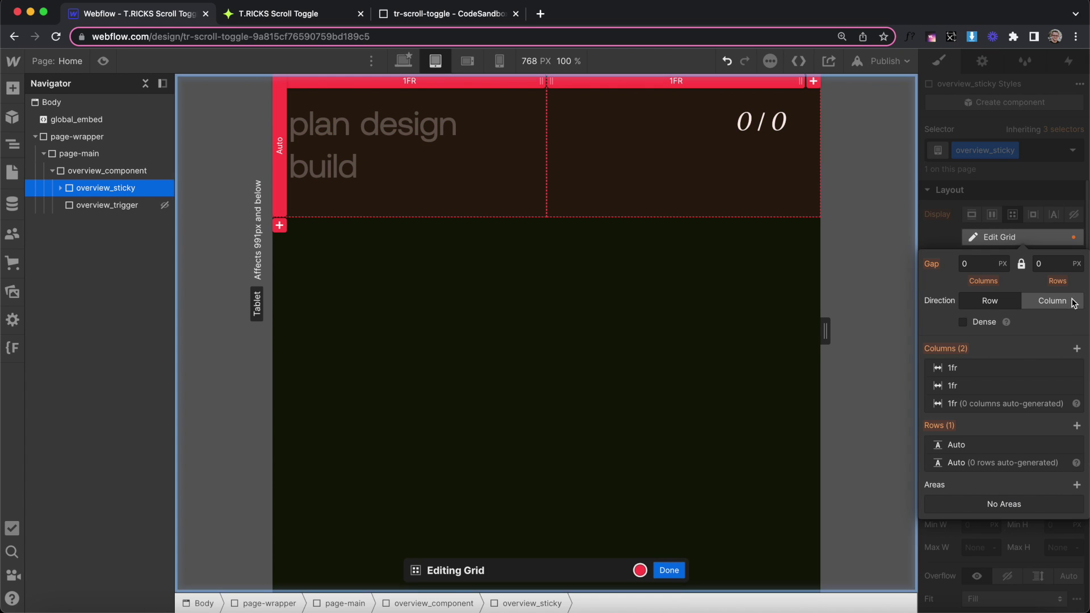
left_click(1076, 369)
key("Escape")
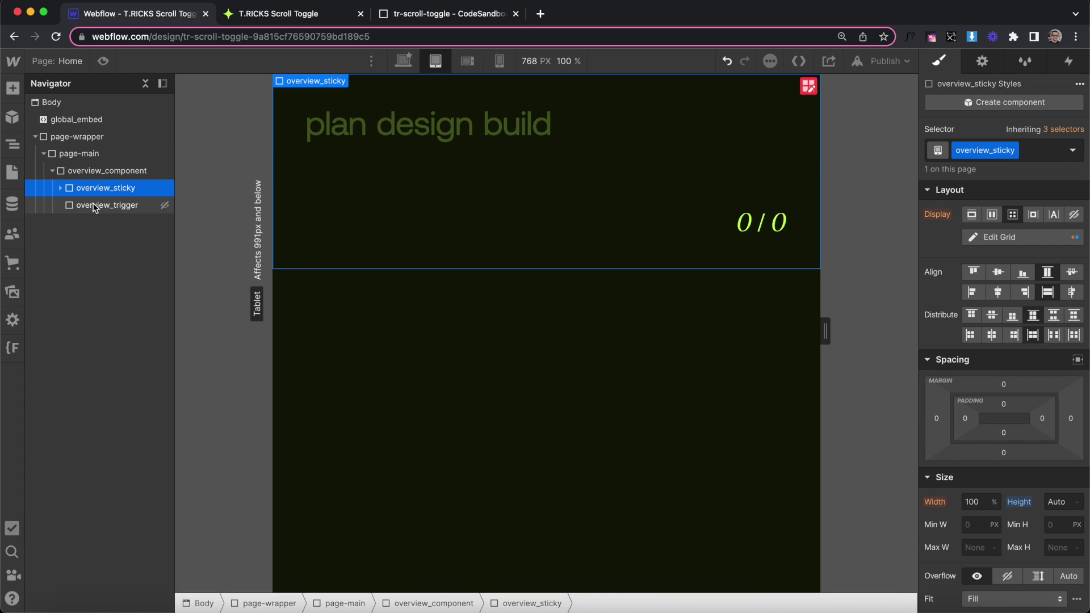
Step: Set the display of overview_visual inside overview_sticky to none for tablet
left_click(62, 191)
left_click(435, 212)
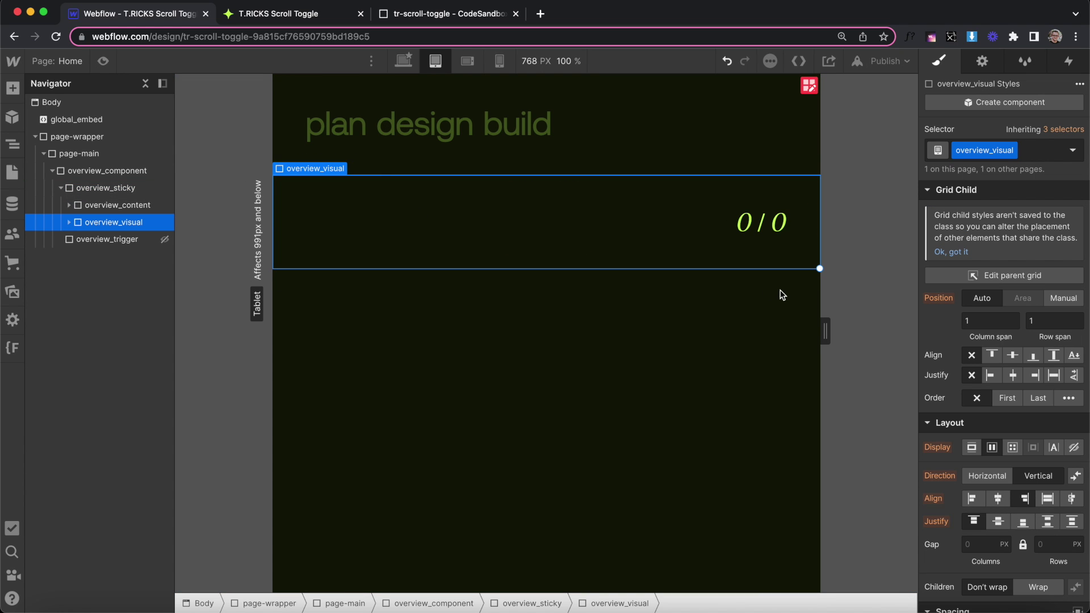
left_click(1073, 451)
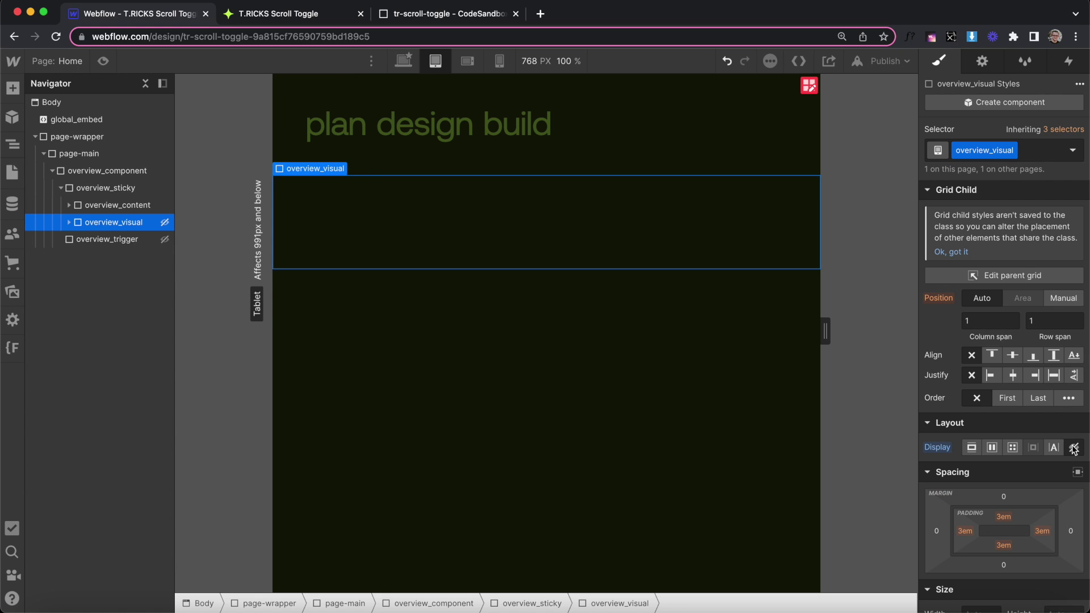
Step: Set the display of overview_tab-wrapper inside overview_content to none for tablet
left_click(97, 206)
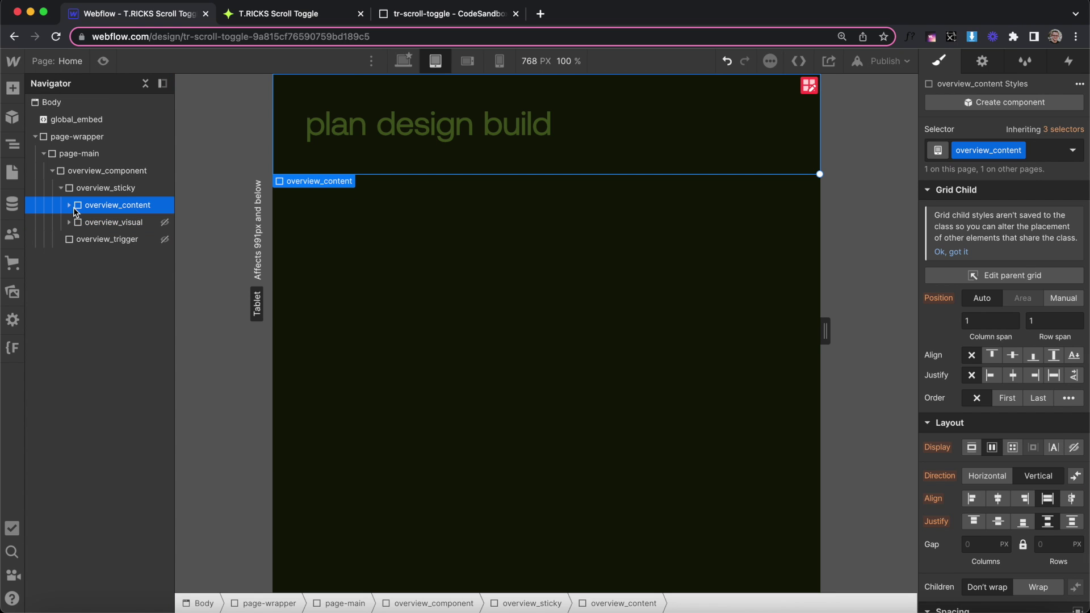
left_click(69, 205)
left_click(123, 223)
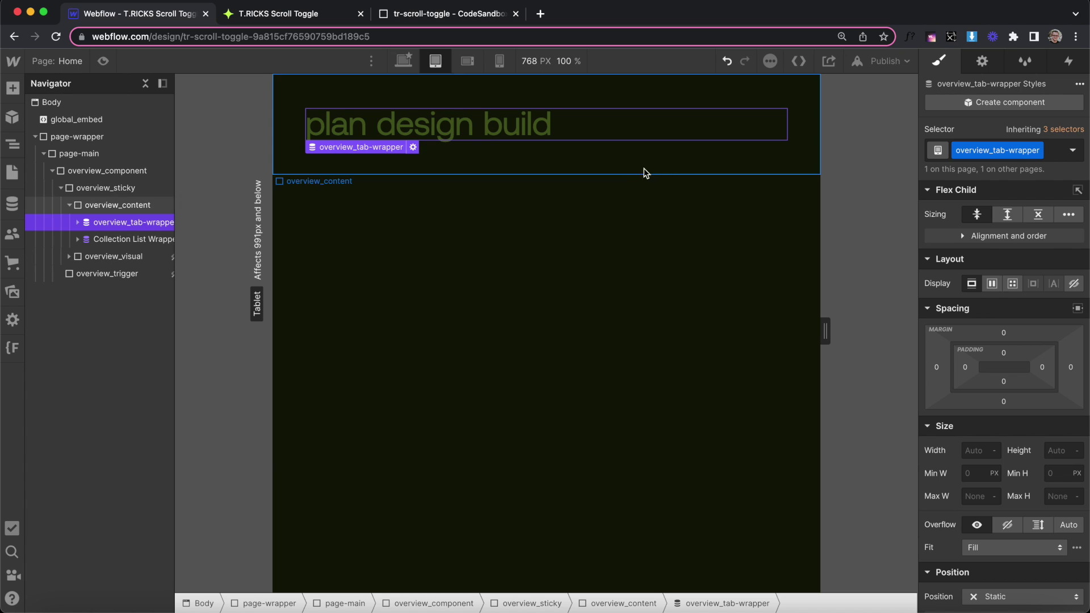
left_click(1074, 283)
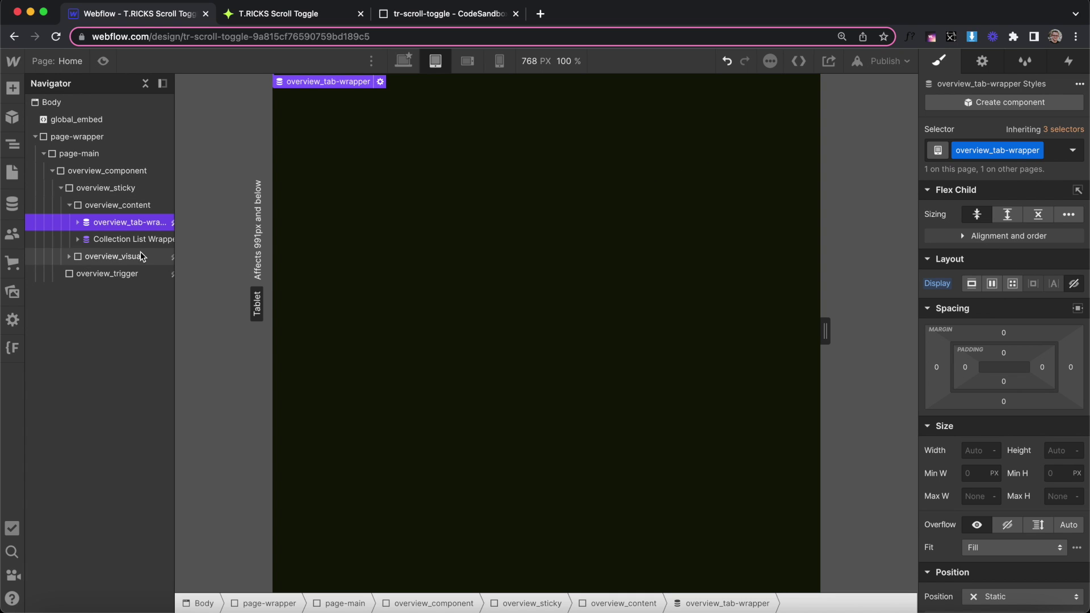
Step: Change the position of overview_content-item, nested in overview_content-list, to Relative for tablet
left_click(119, 239)
left_click(78, 239)
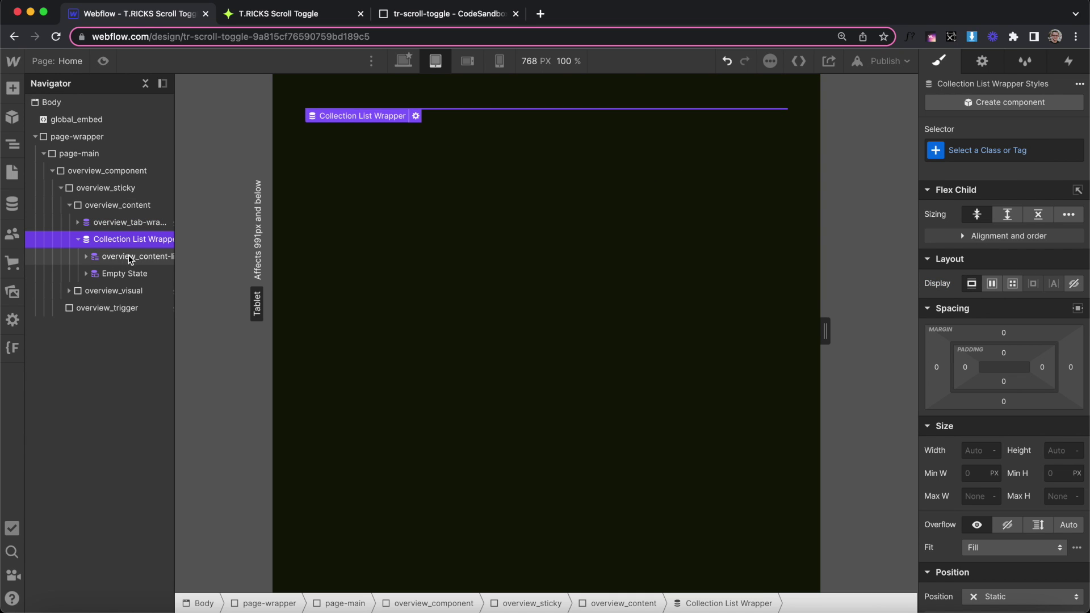
left_click(103, 258)
left_click(87, 256)
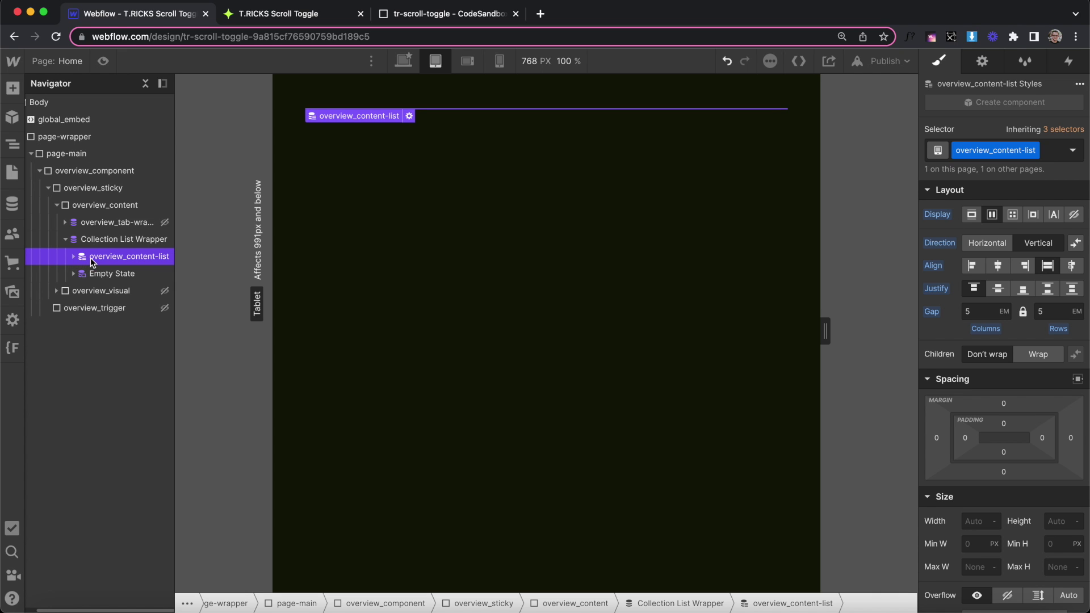
left_click(114, 273)
scroll(990, 408, "down", 5)
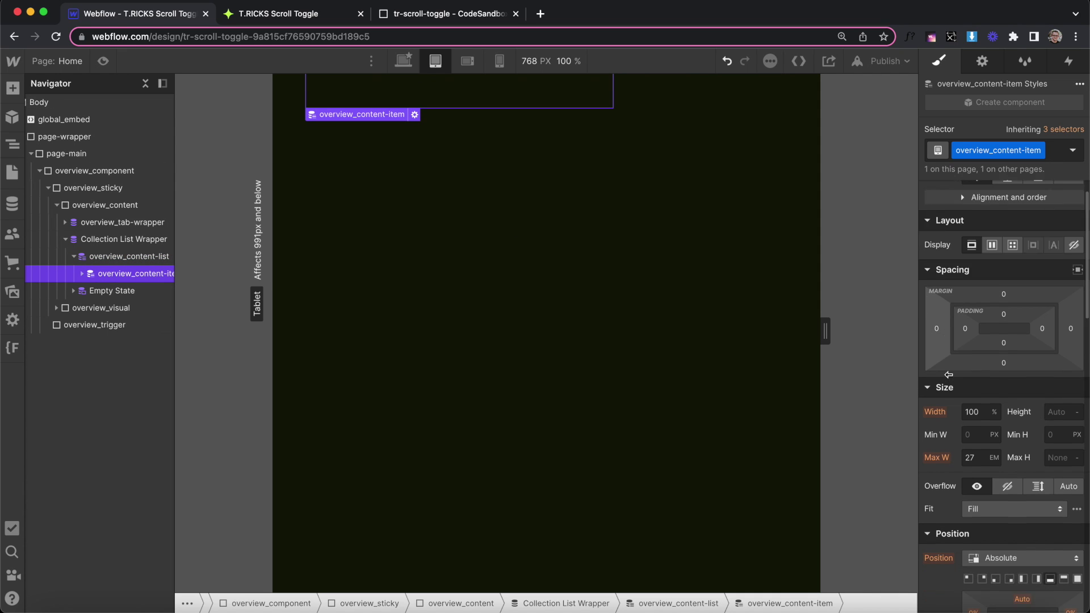
left_click(991, 390)
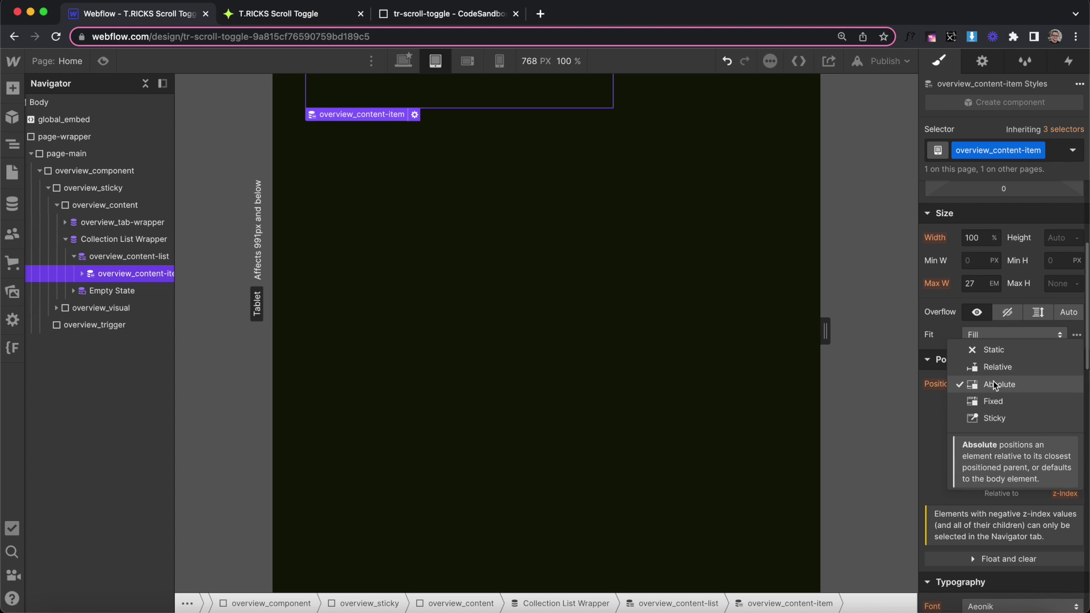
left_click(998, 366)
Step: Set the opacity of overview_content-item to 100% and its maximum width to None for tablet
scroll(1020, 423, "down", 10)
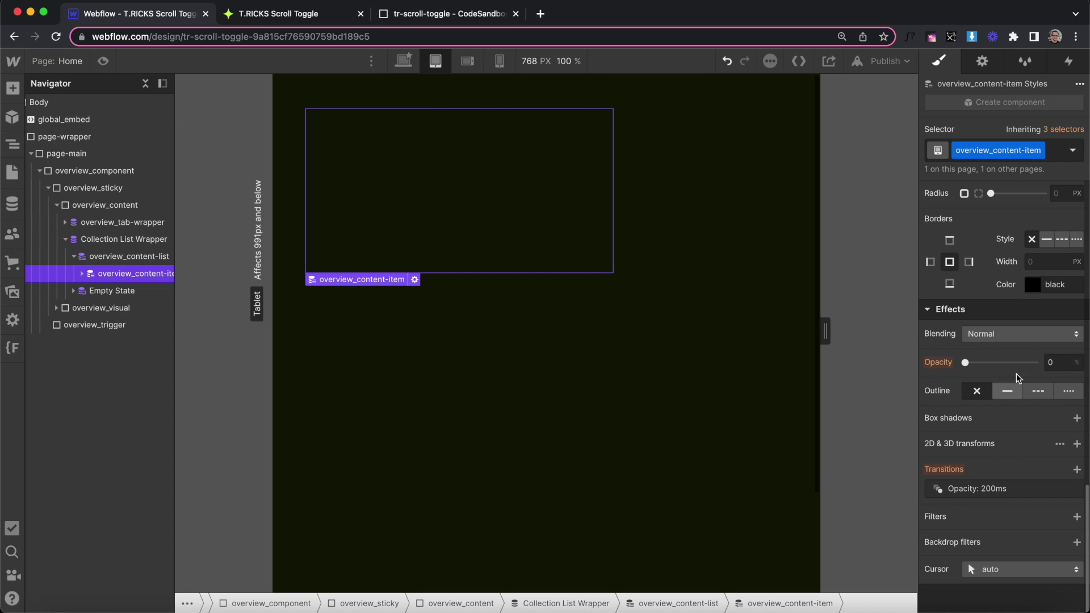
left_click_drag(998, 363, 1038, 362)
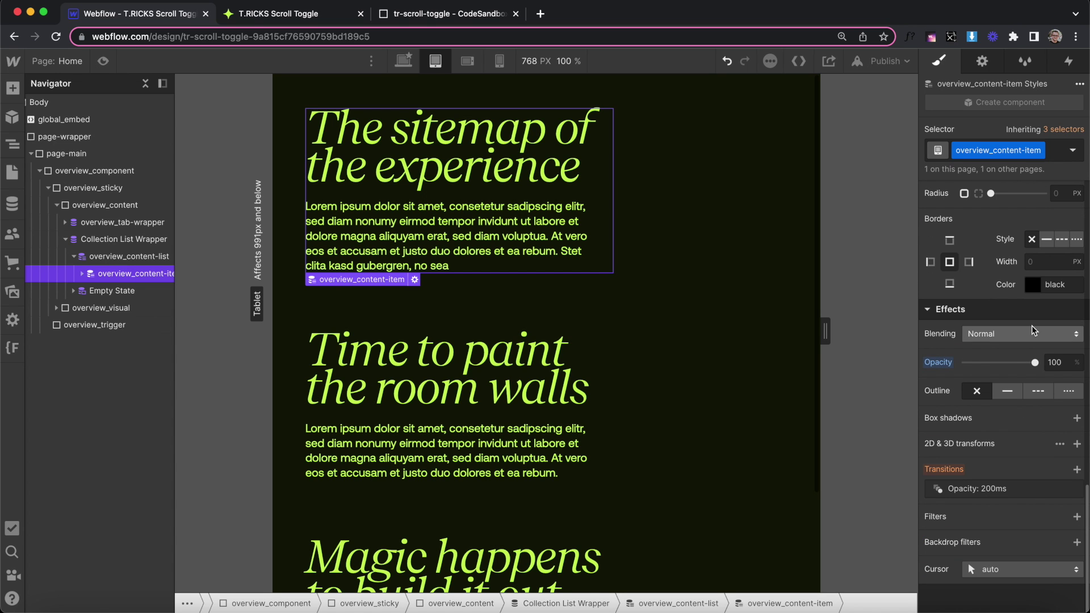
scroll(1030, 325, "up", 5)
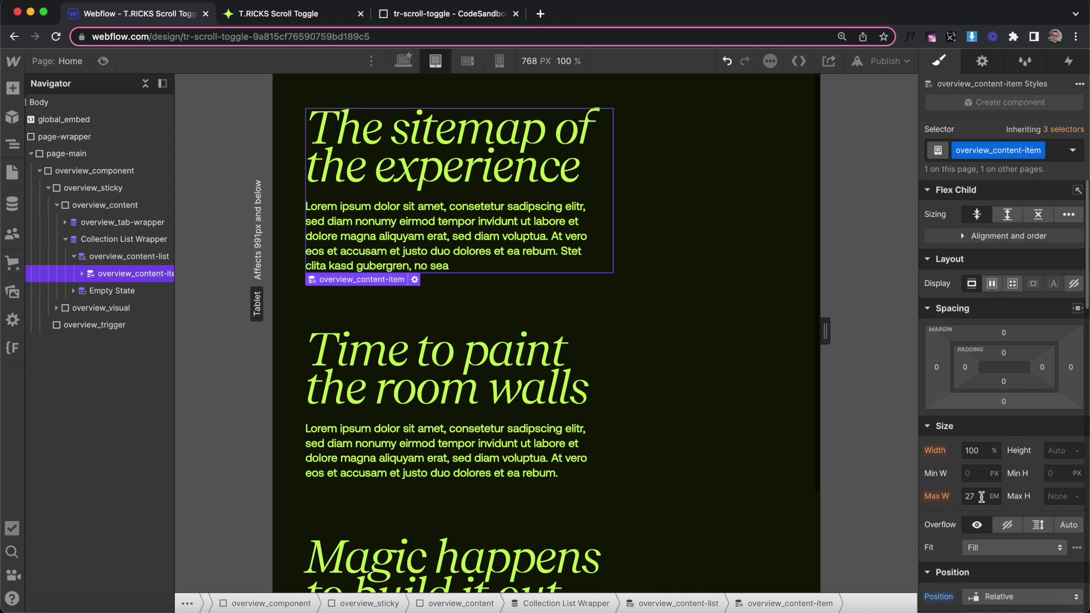
left_click(994, 496)
left_click(999, 579)
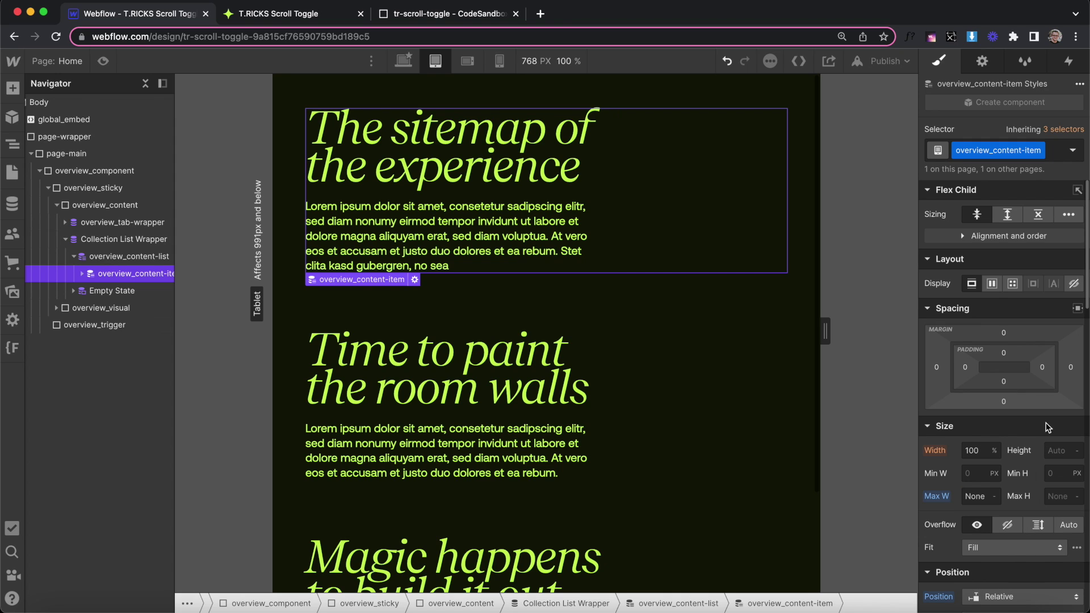
Step: Set the display of overview_mobile-icon and overview_mobile-img inside overview_content-item to Block for tablet
left_click(82, 274)
left_click(126, 291)
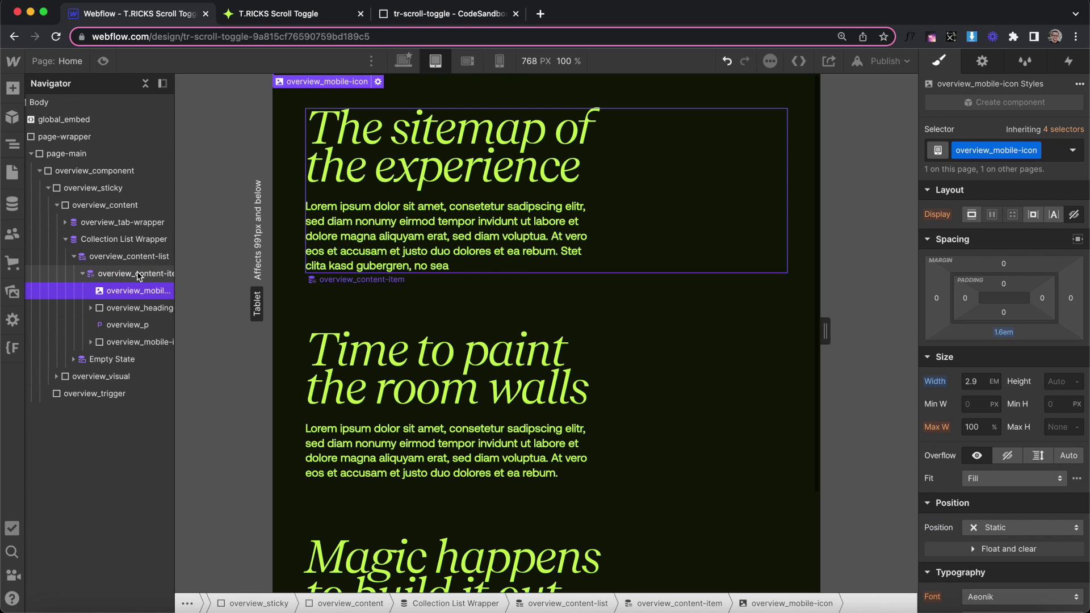
left_click(971, 214)
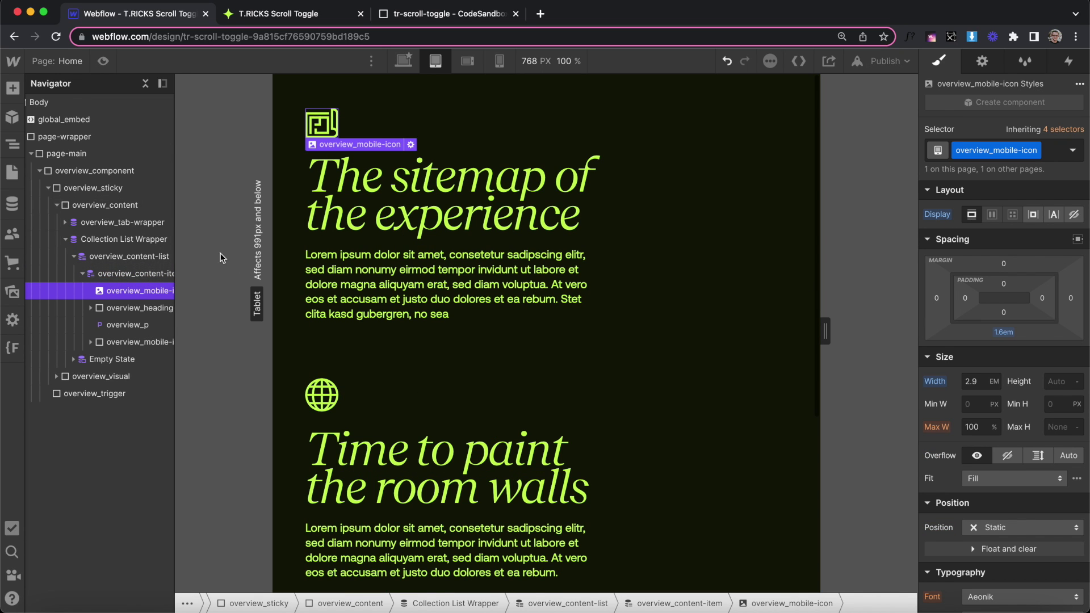
left_click(122, 342)
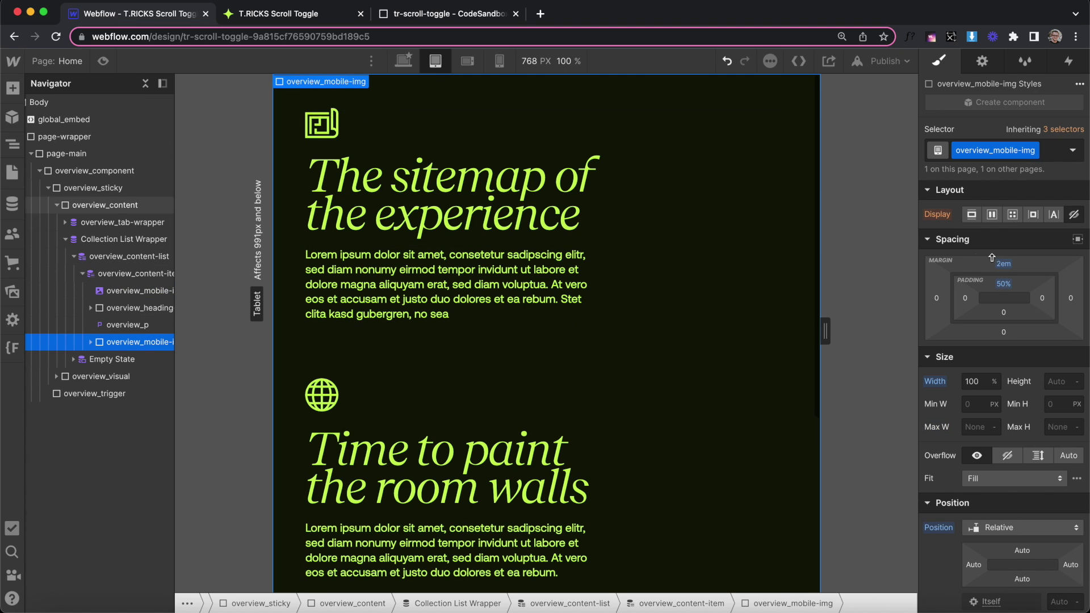
left_click(971, 214)
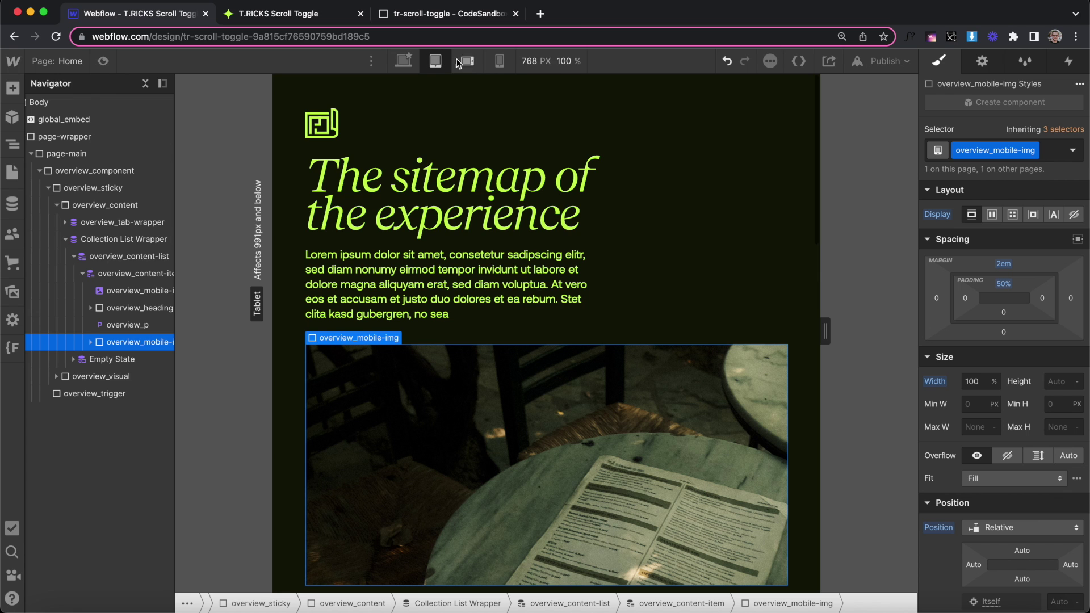
Step: Review the stacked overview layout at tablet and mobile portrait sizes and on the published page in full and narrowed windows
scroll(528, 345, "down", 5)
scroll(528, 346, "down", 8)
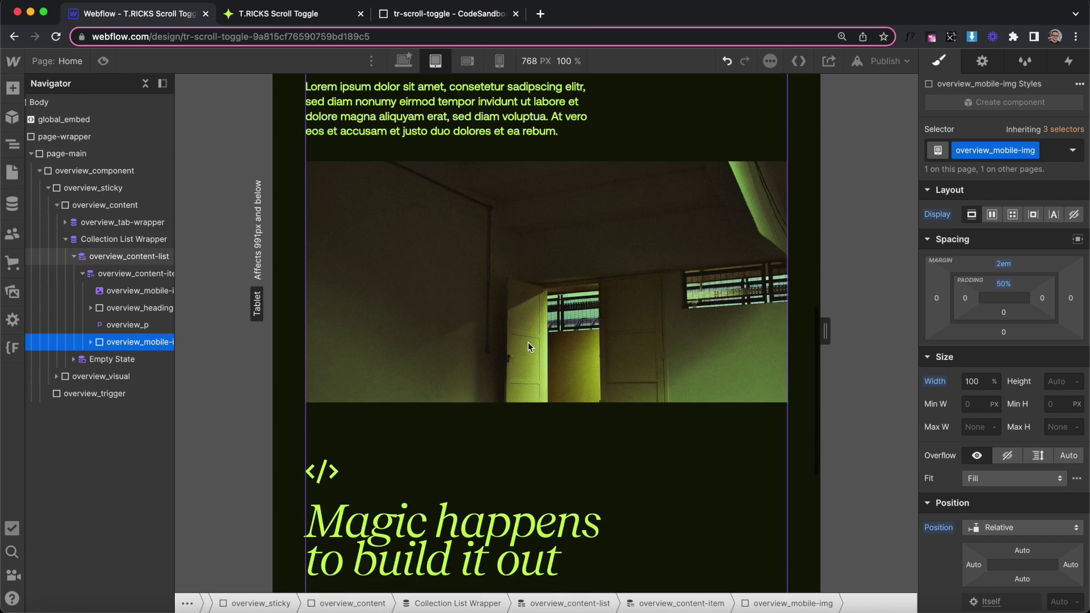
scroll(527, 343, "up", 10)
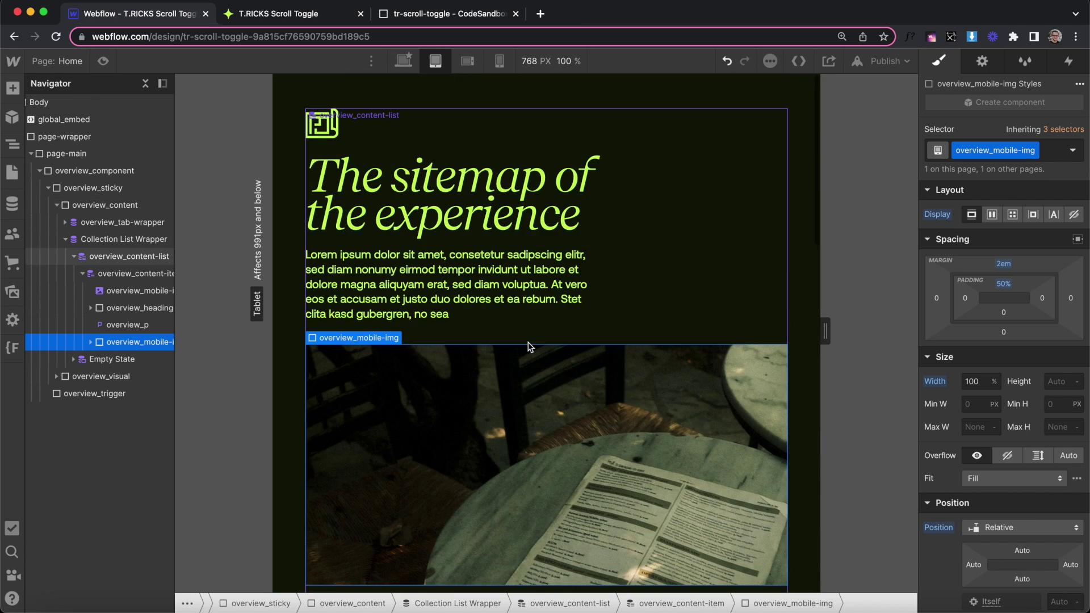
left_click(499, 61)
scroll(518, 254, "down", 10)
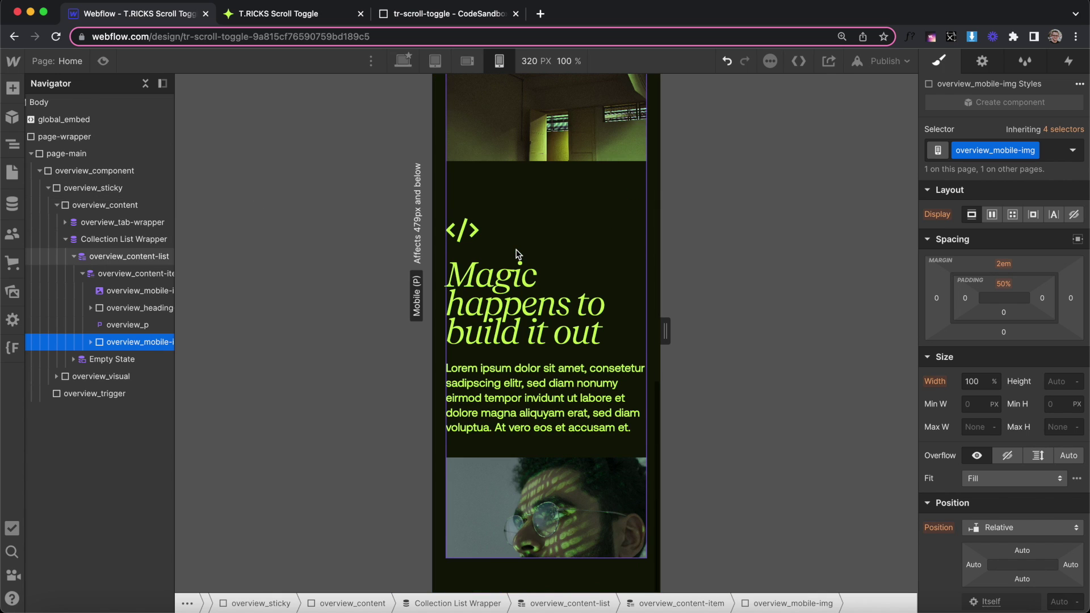
left_click(402, 61)
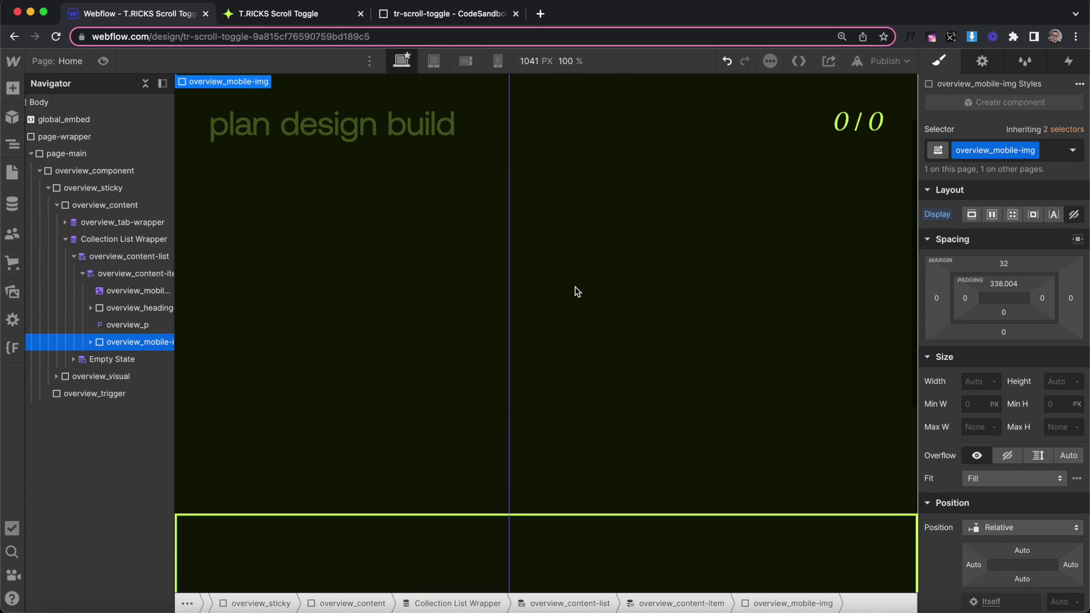
key("ctrl+Tab")
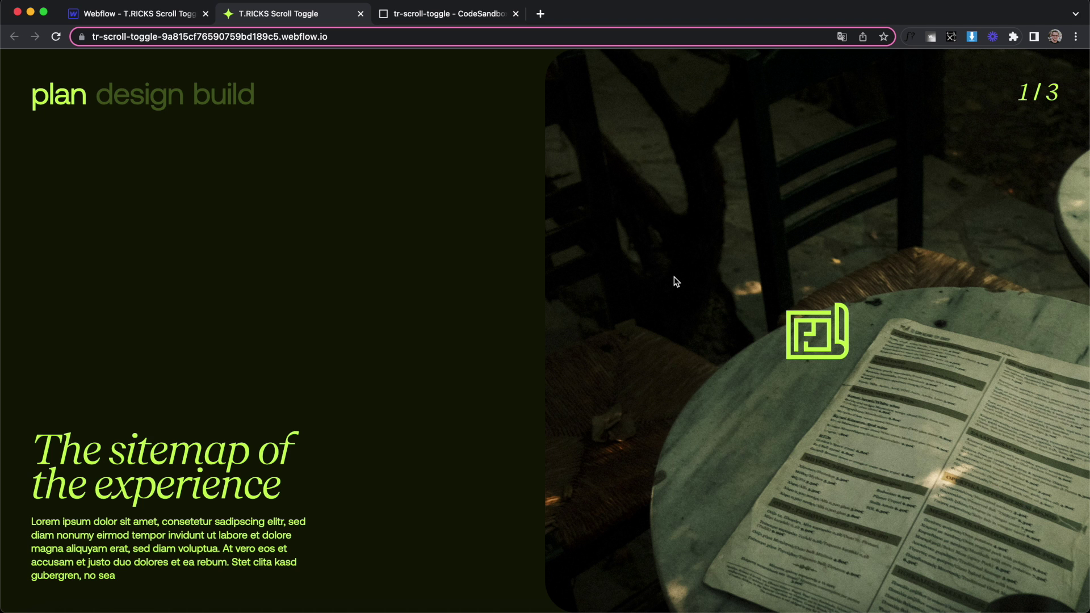
scroll(673, 277, "down", 10)
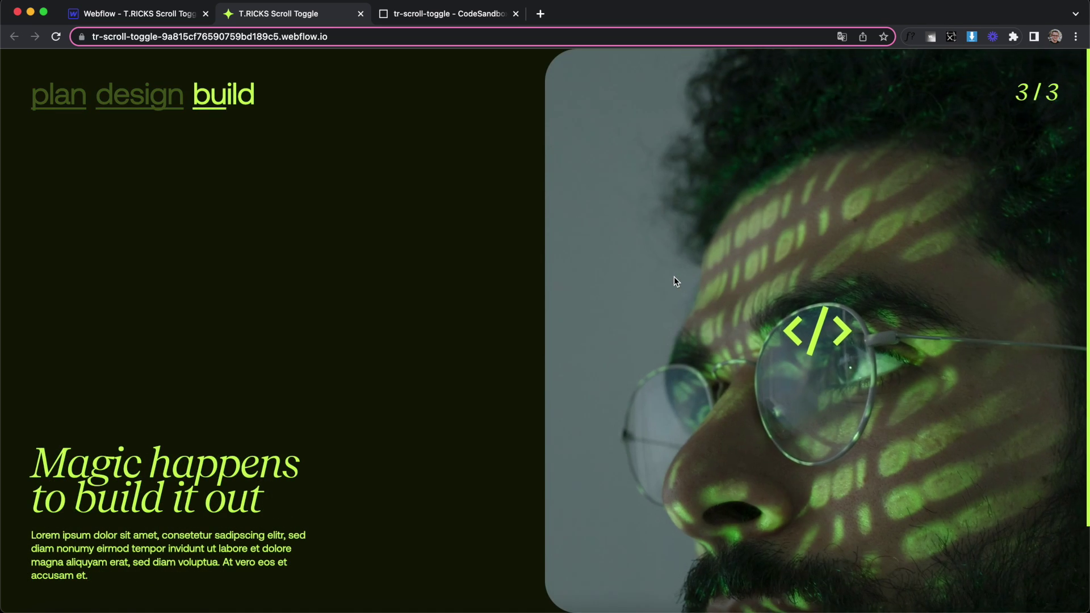
left_click_drag(2, 331, 691, 269)
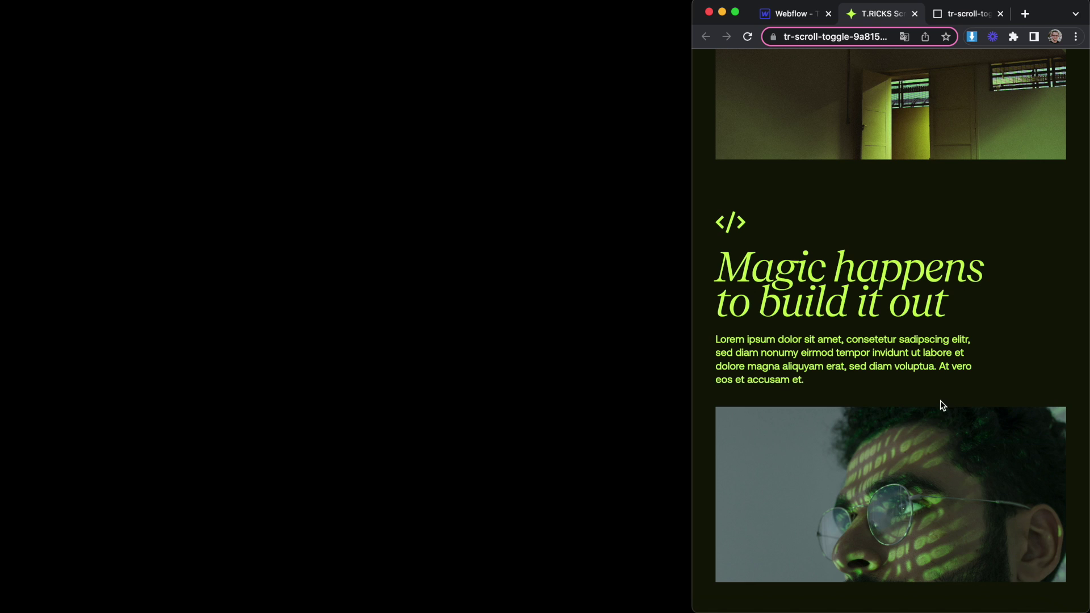
scroll(940, 400, "up", 10)
scroll(843, 256, "down", 12)
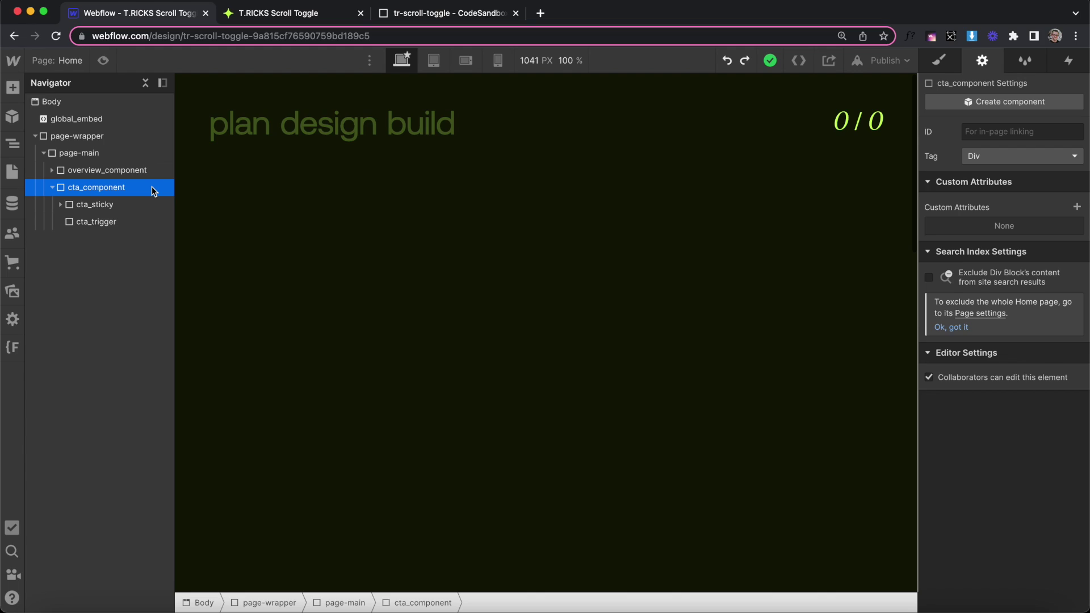
Step: Add the custom attribute tr-scroll-toggle with the value component to cta_component
scroll(411, 304, "down", 10)
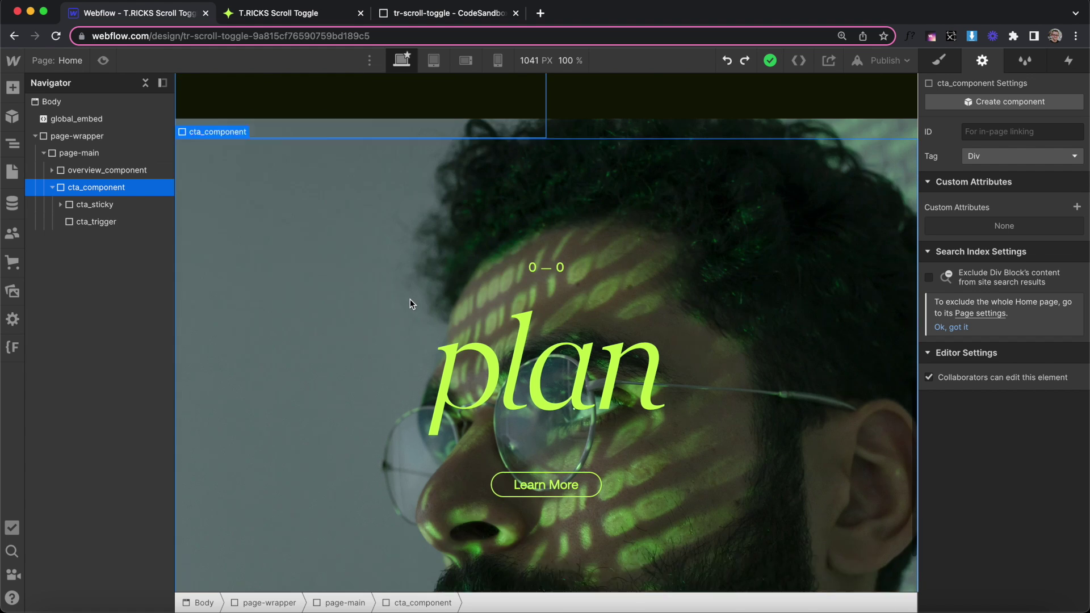
scroll(409, 298, "up", 1)
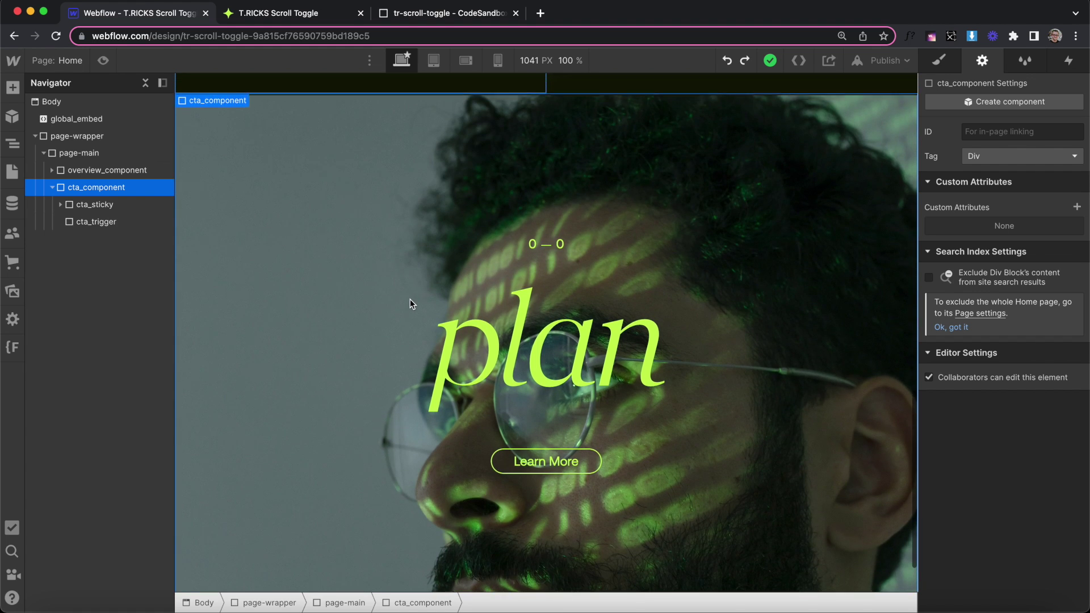
left_click(1076, 207)
left_click(1008, 253)
type("tr-scroll-toggle")
left_click(1009, 280)
type("co")
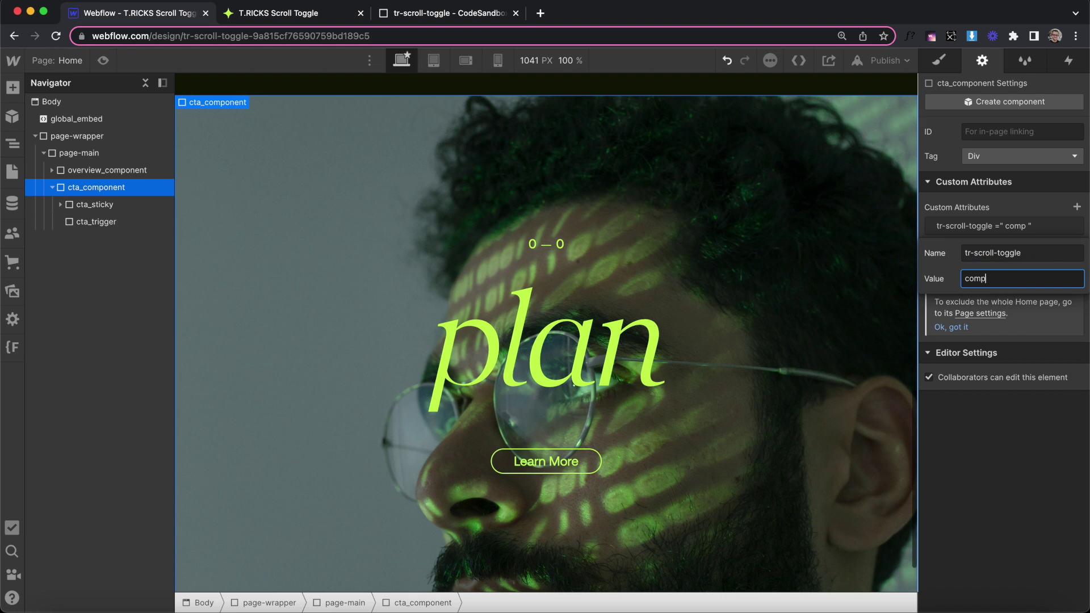
type("mponent")
key("Return")
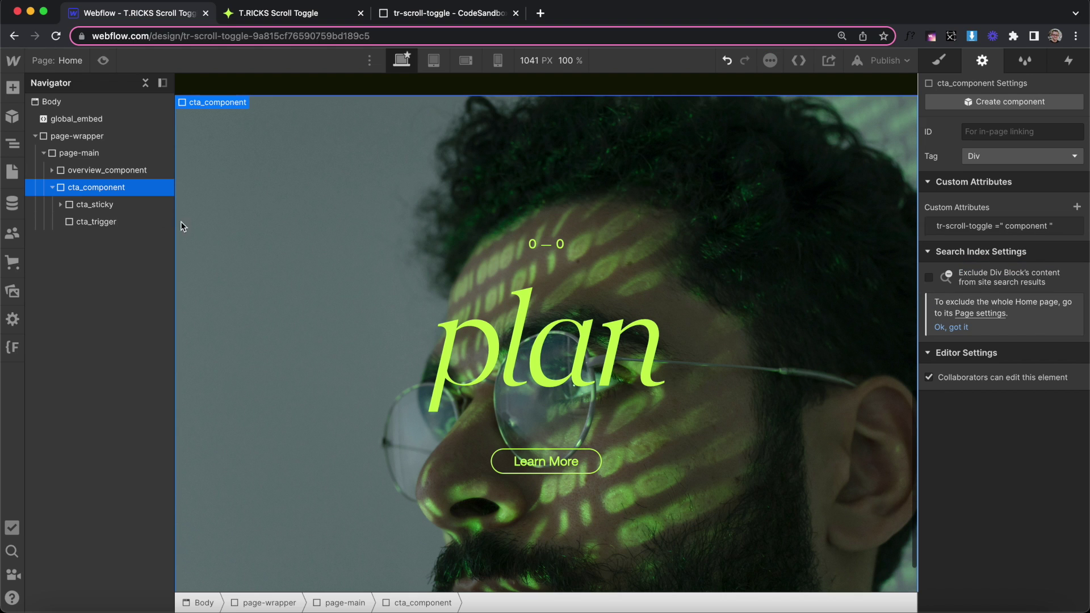
Step: Add the custom attribute tr-scroll-toggle with the value trigger to cta_trigger
left_click(149, 221)
left_click(1077, 207)
left_click(1007, 252)
type("tr-scroll-toggle")
left_click(1005, 280)
type("tri")
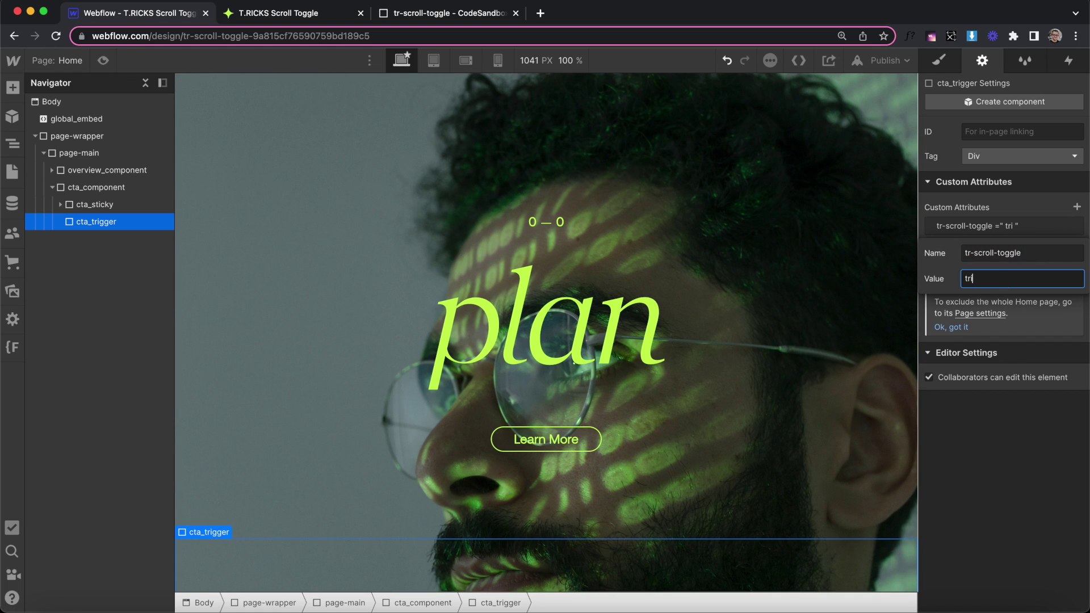
type("gger")
key("Return")
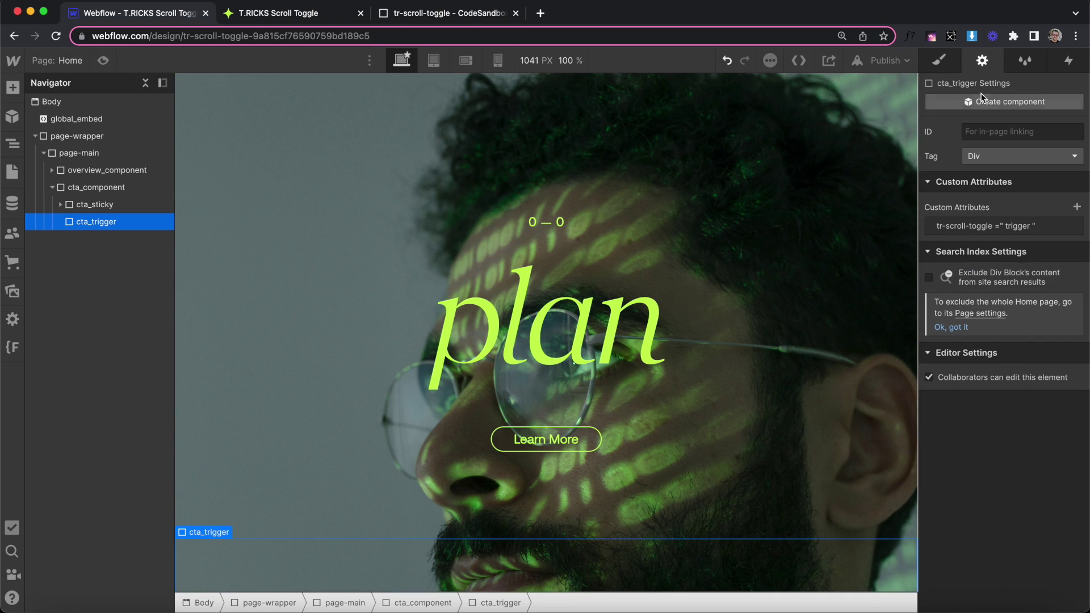
Step: Set the height of cta_trigger to 100 VH
left_click(939, 60)
left_click(1058, 384)
type("100")
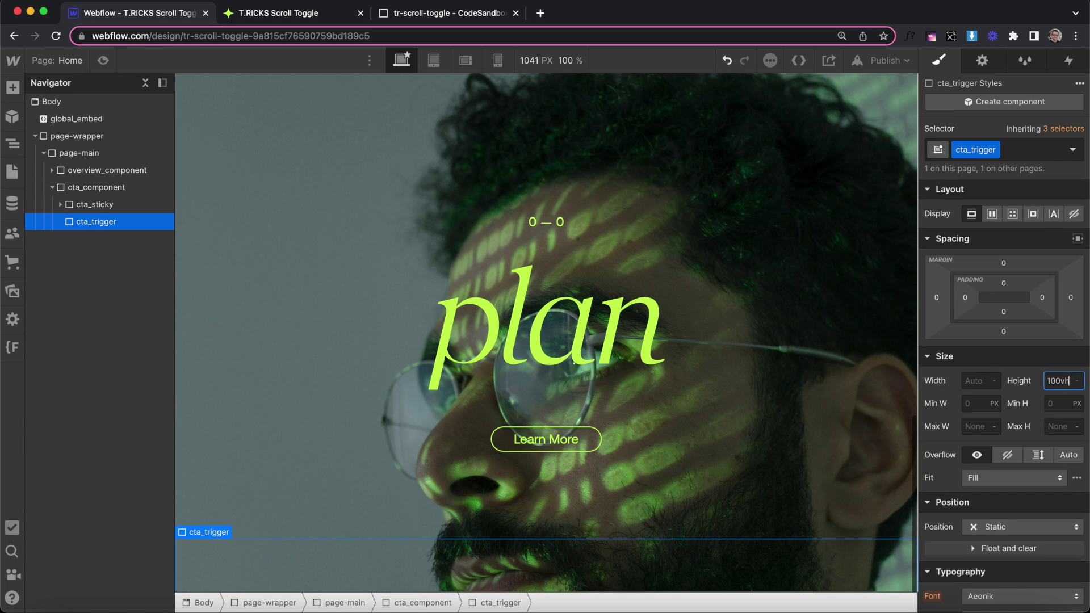
key("Return")
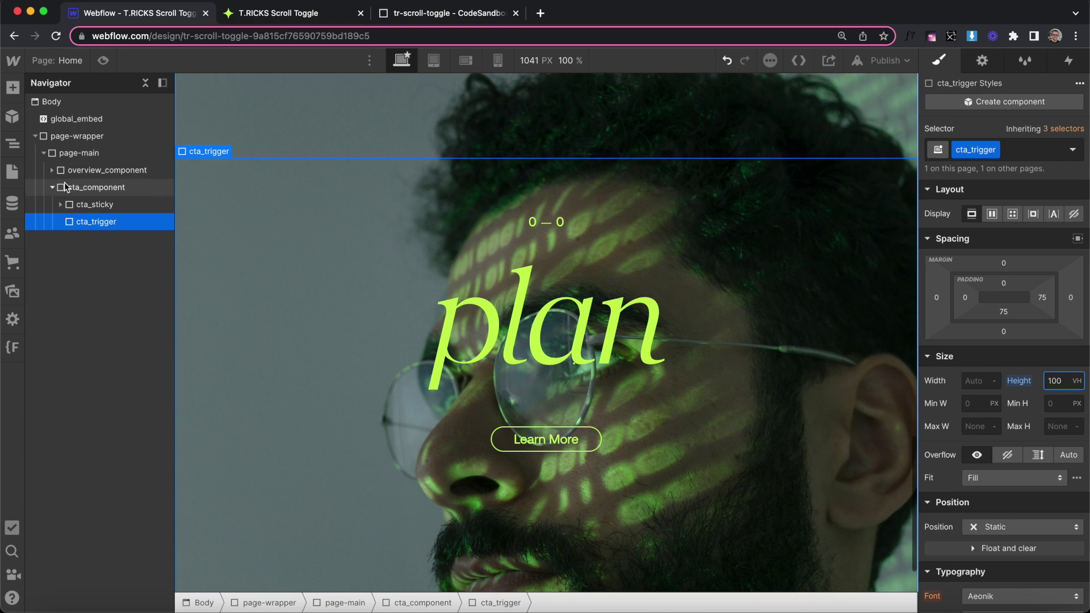
Step: Add the custom attribute tr-scroll-toggle with the value list to cta_img-list, inside cta_img-wrap in cta_sticky
left_click(74, 209)
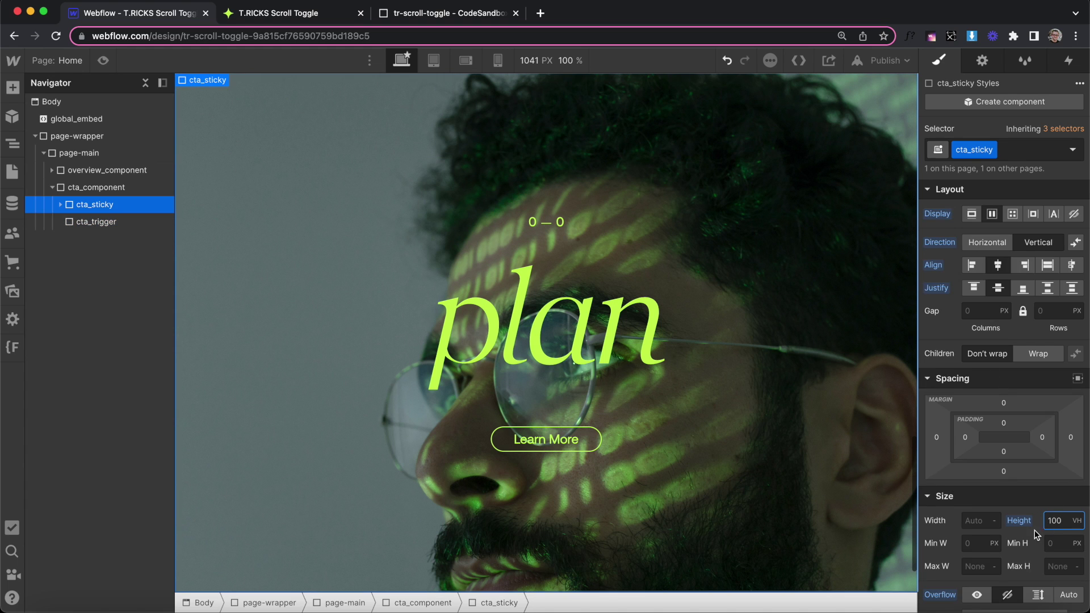
scroll(1038, 531, "down", 3)
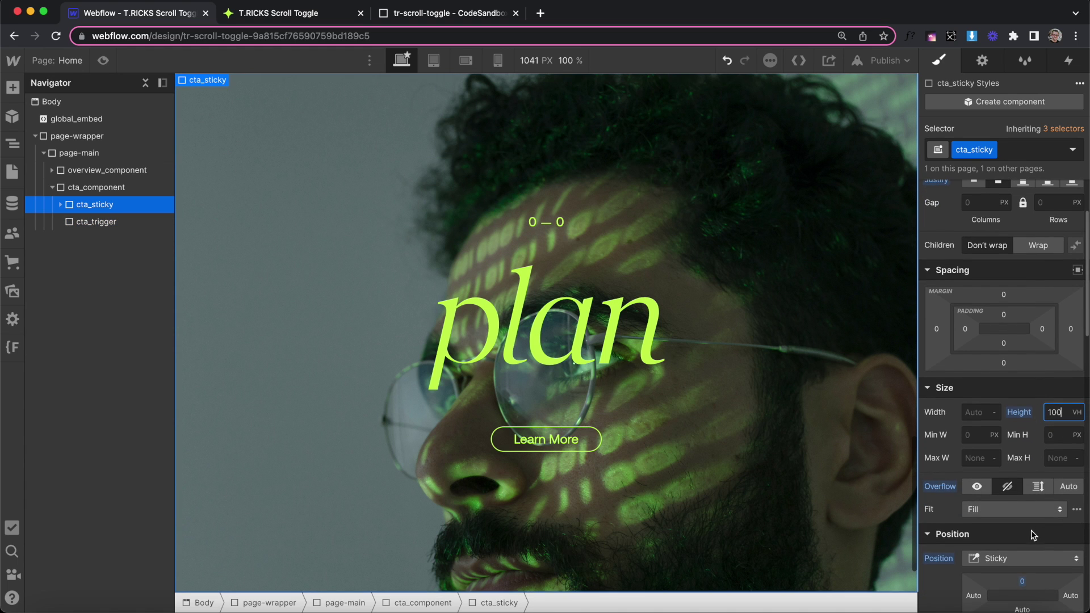
left_click(60, 205)
left_click(136, 243)
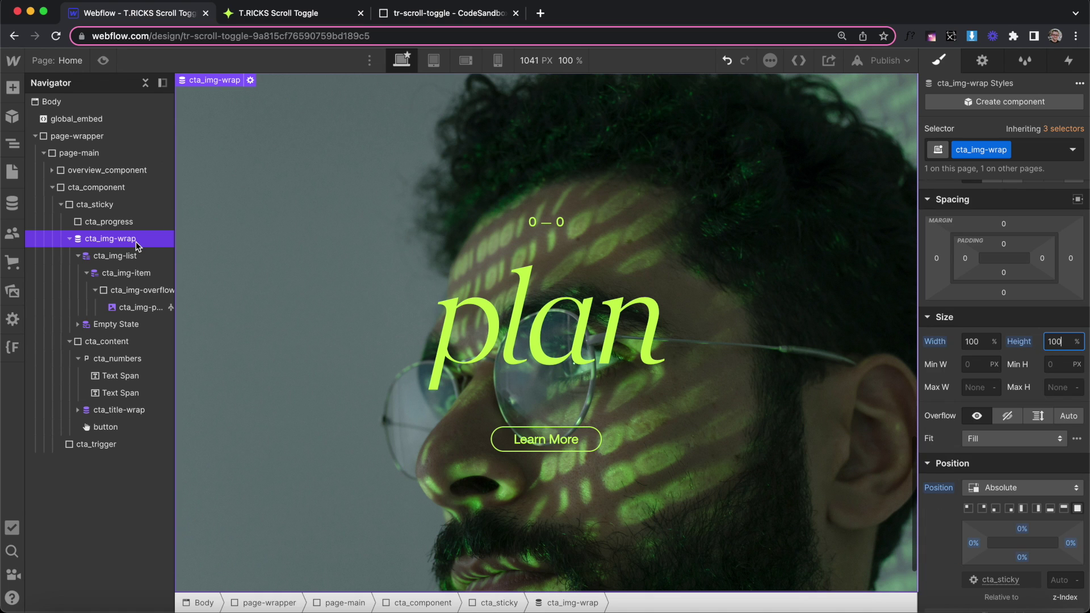
scroll(1009, 301, "down", 2)
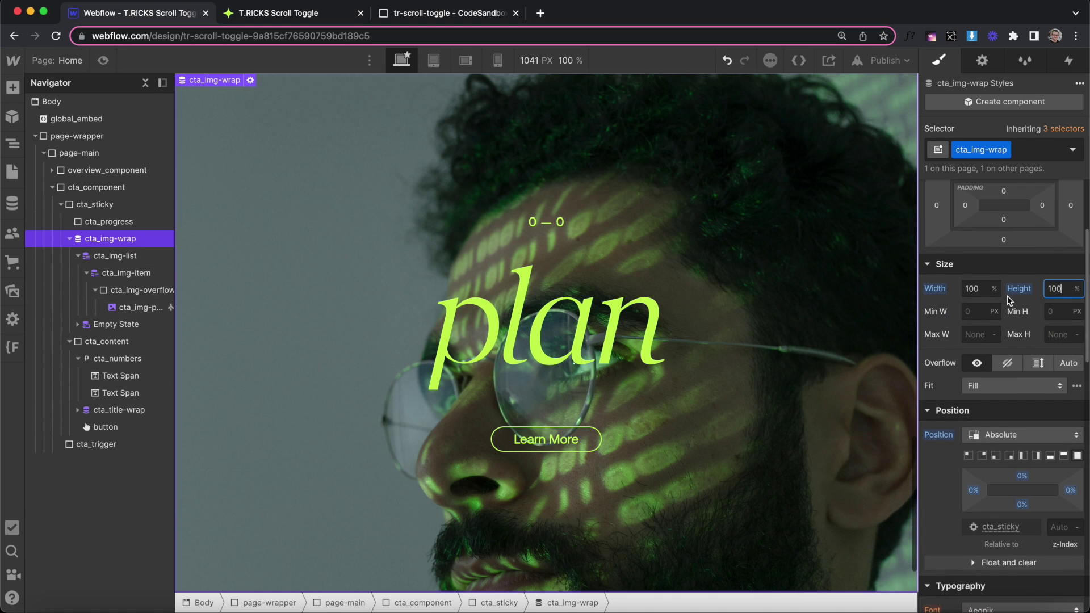
left_click(155, 259)
left_click(982, 61)
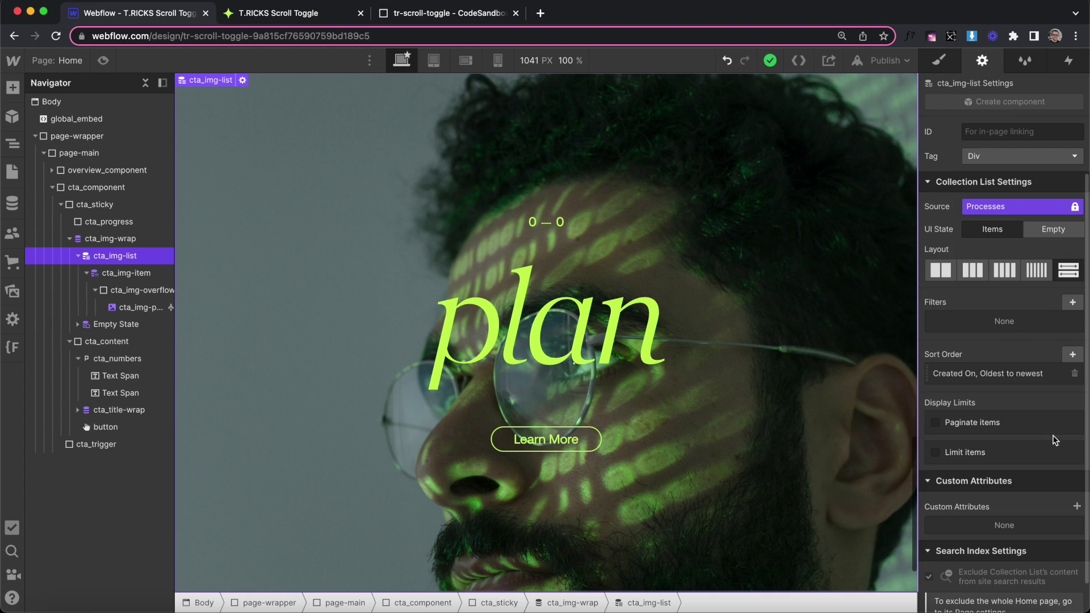
left_click(1076, 507)
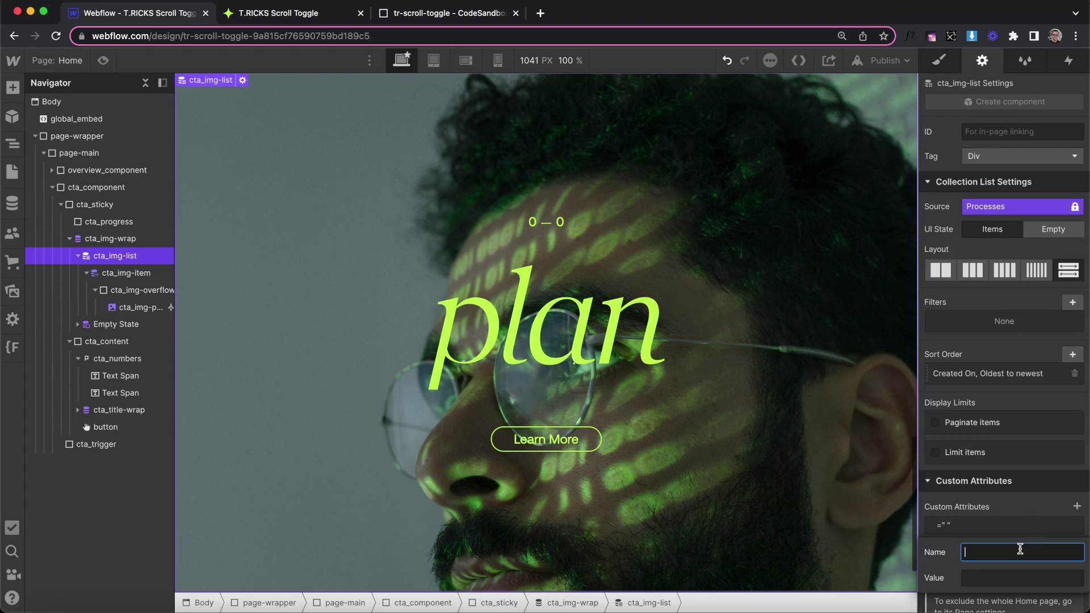
type("tr-scroll-toggle")
left_click(994, 578)
type("list")
key("Return")
Step: Add the custom attribute tr-scroll-toggle with the value number-current to the first text span in cta_numbers
left_click(533, 220)
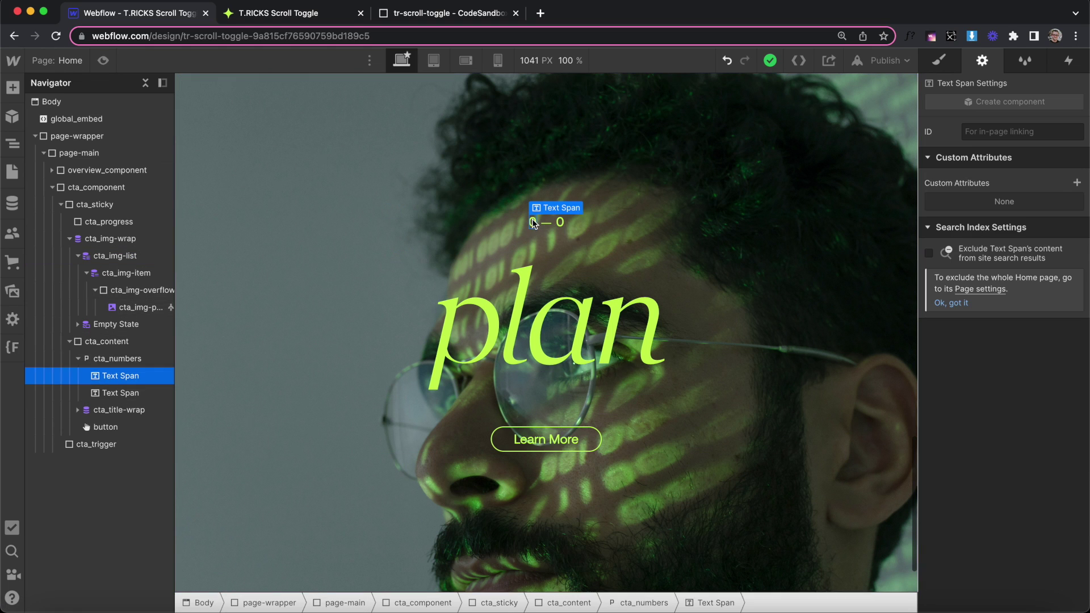
left_click(1077, 183)
left_click(1011, 229)
type("tr-scroll-toggle")
left_click(999, 255)
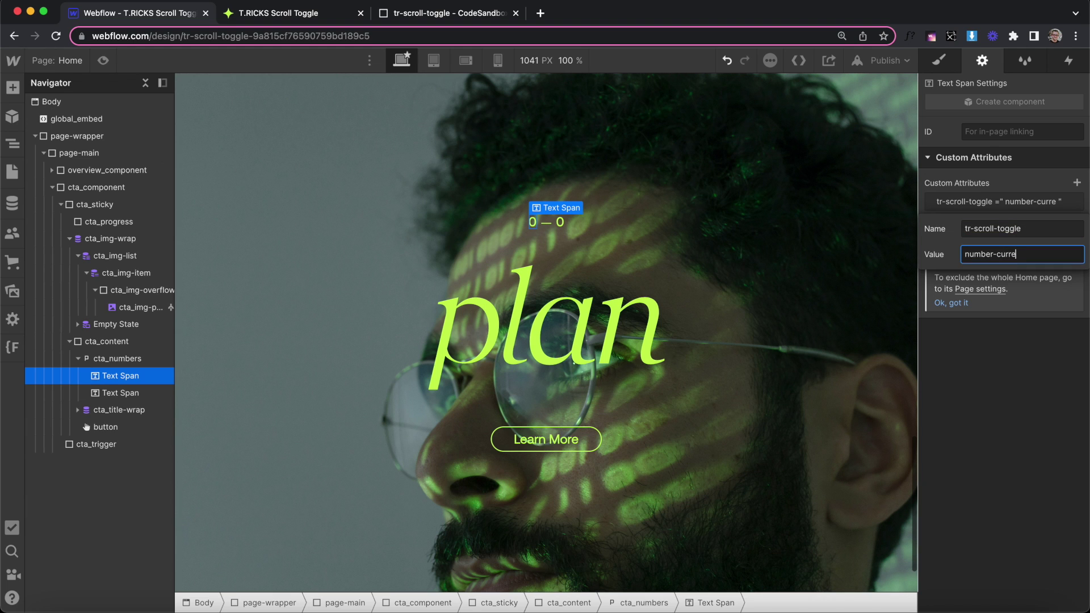
key("Return")
Step: Add the custom attribute tr-scroll-toggle with the value number-total to the second text span in cta_numbers
left_click(562, 222)
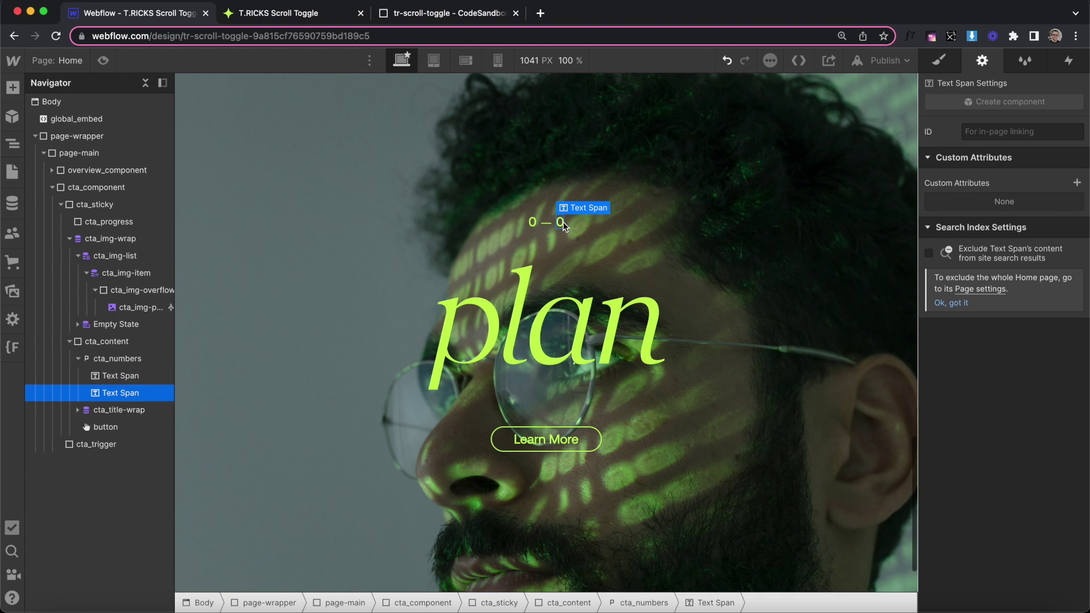
type("tr-scroll-toggle")
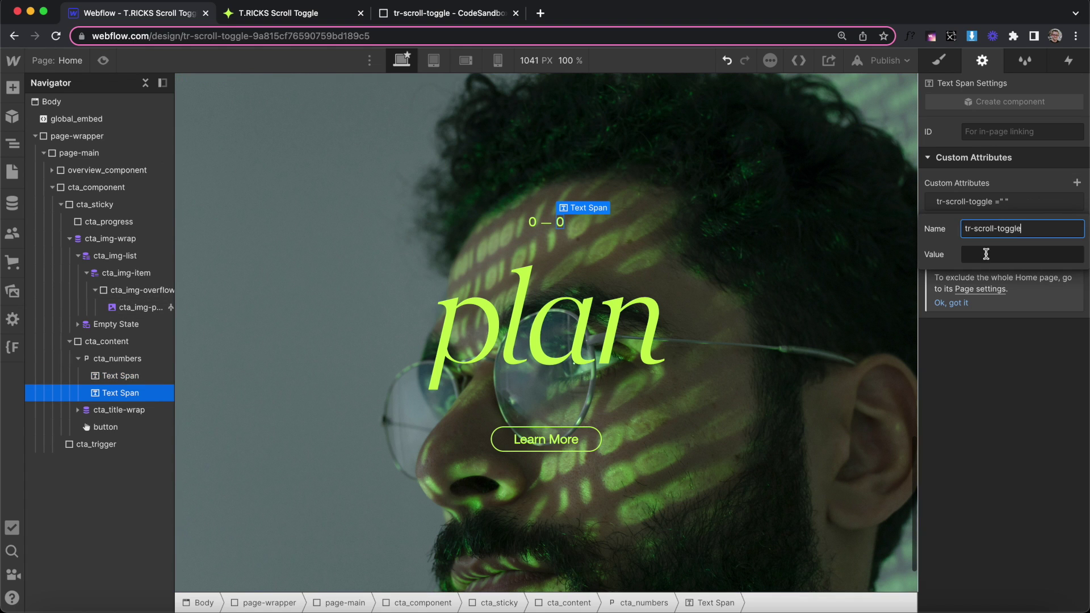
left_click(986, 254)
type("number-total")
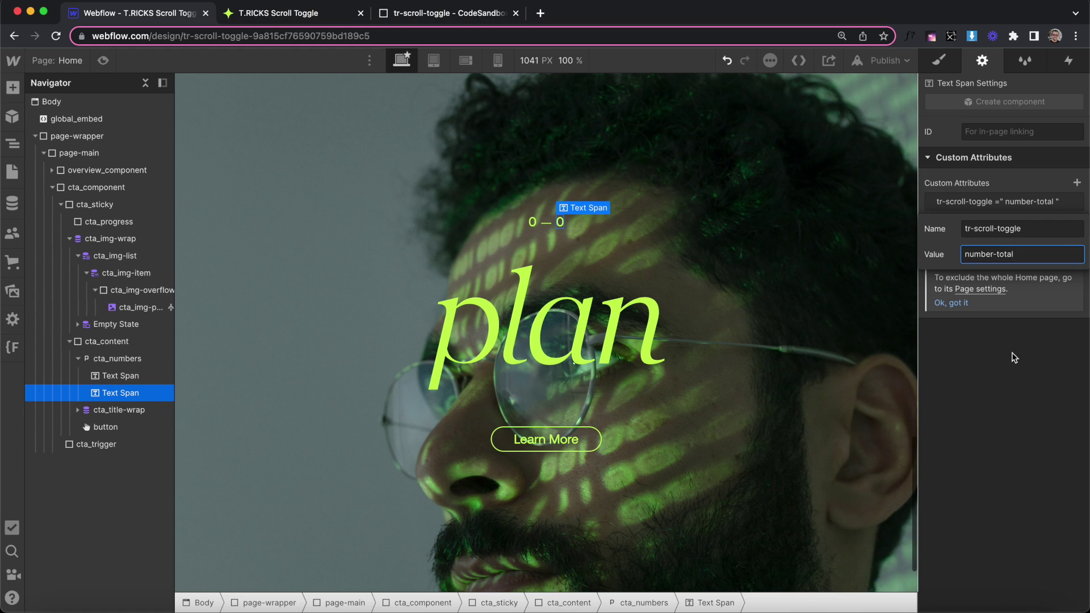
Step: Add the custom attribute tr-item-animation with the value scale-to-1 to cta_img-overflow
left_click(136, 289)
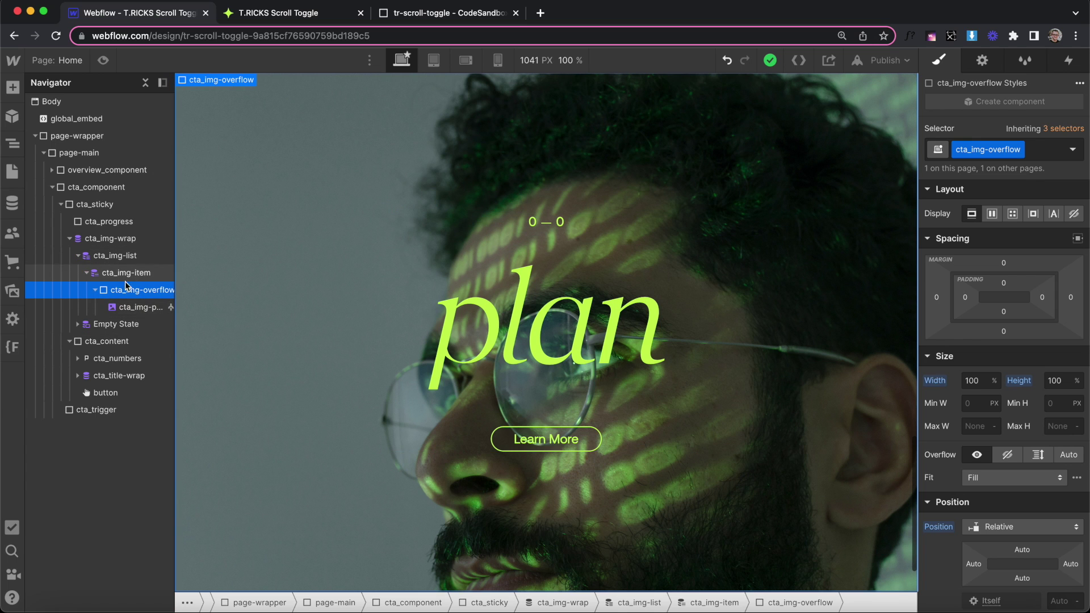
left_click(982, 60)
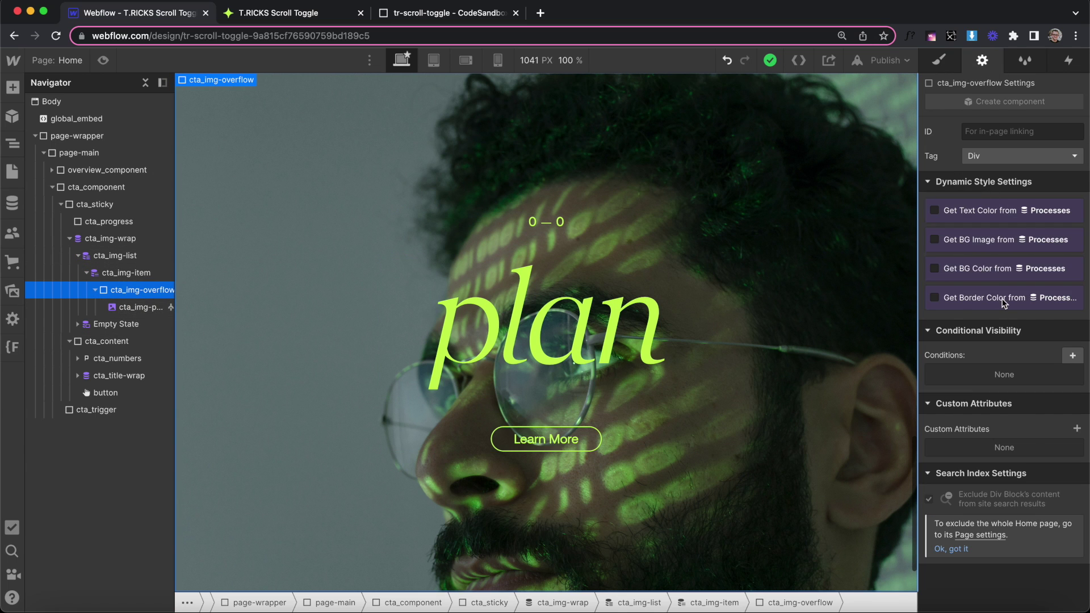
left_click(1072, 430)
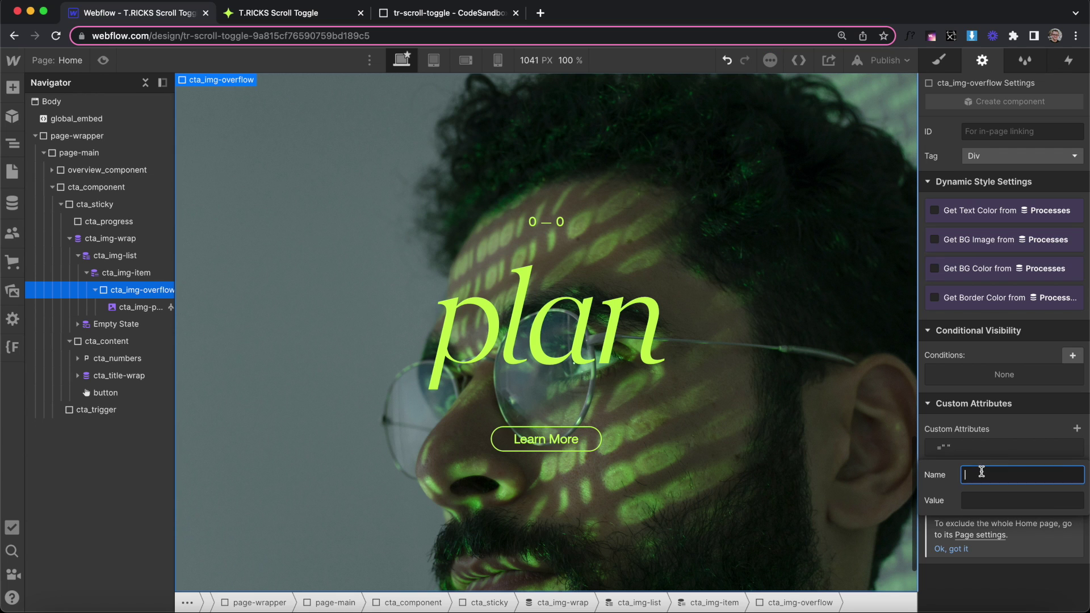
type("tr-item-animation")
left_click(990, 502)
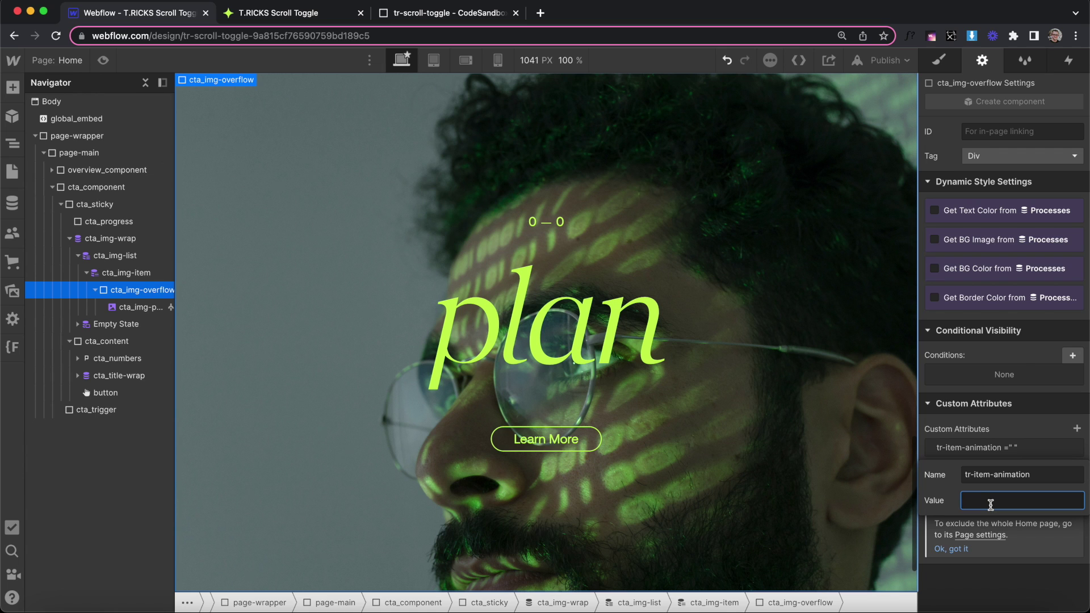
type("scale-to-1")
left_click(1006, 420)
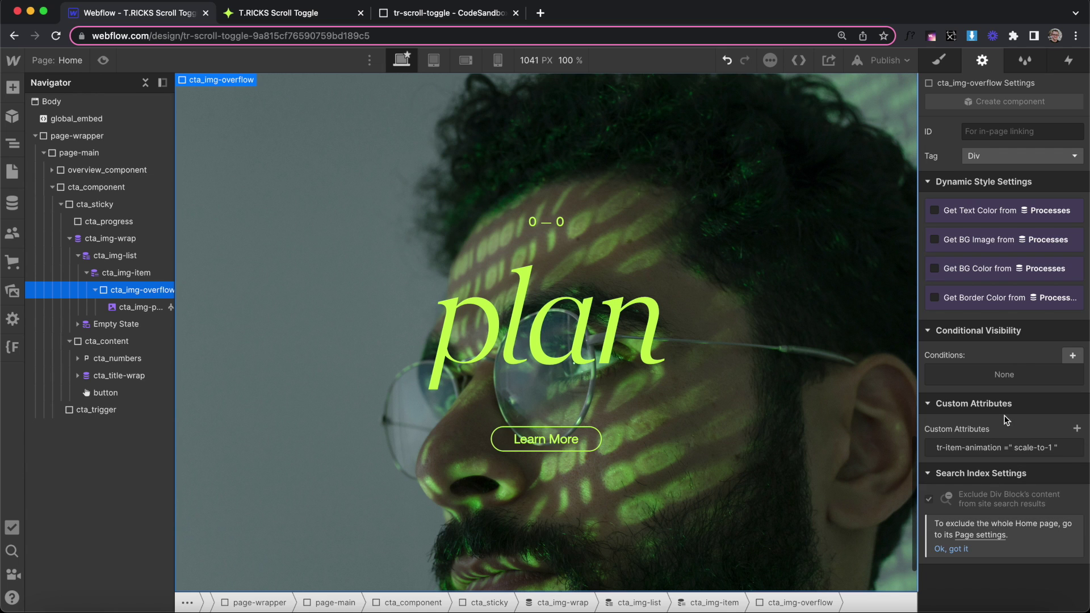
Step: Set the scale transform of cta_img-overflow to 0 on the X and Y axes
key("s")
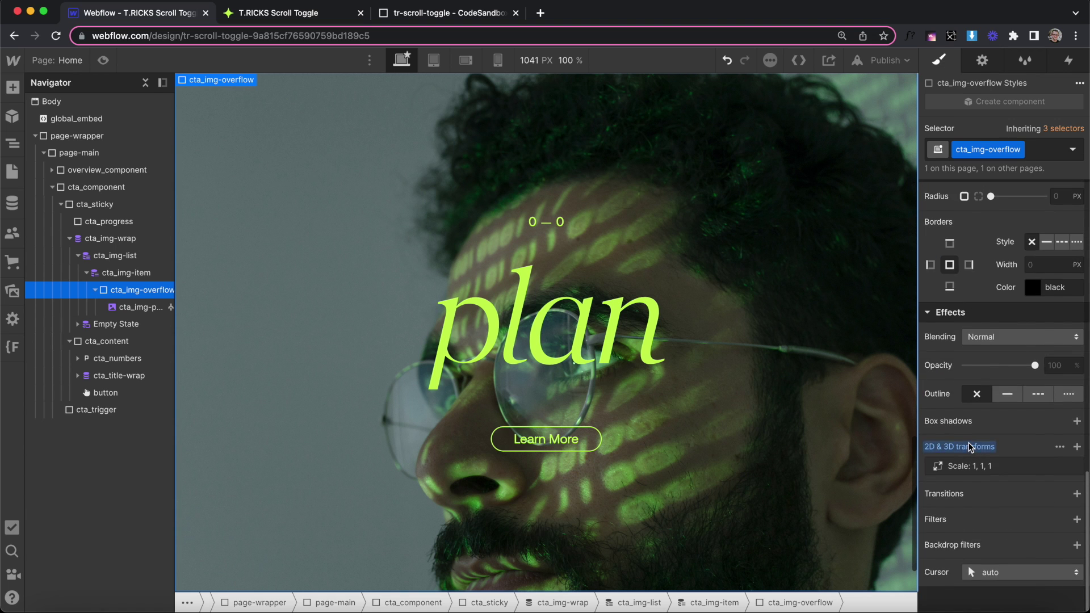
scroll(968, 443, "up", 5)
scroll(969, 442, "up", 5)
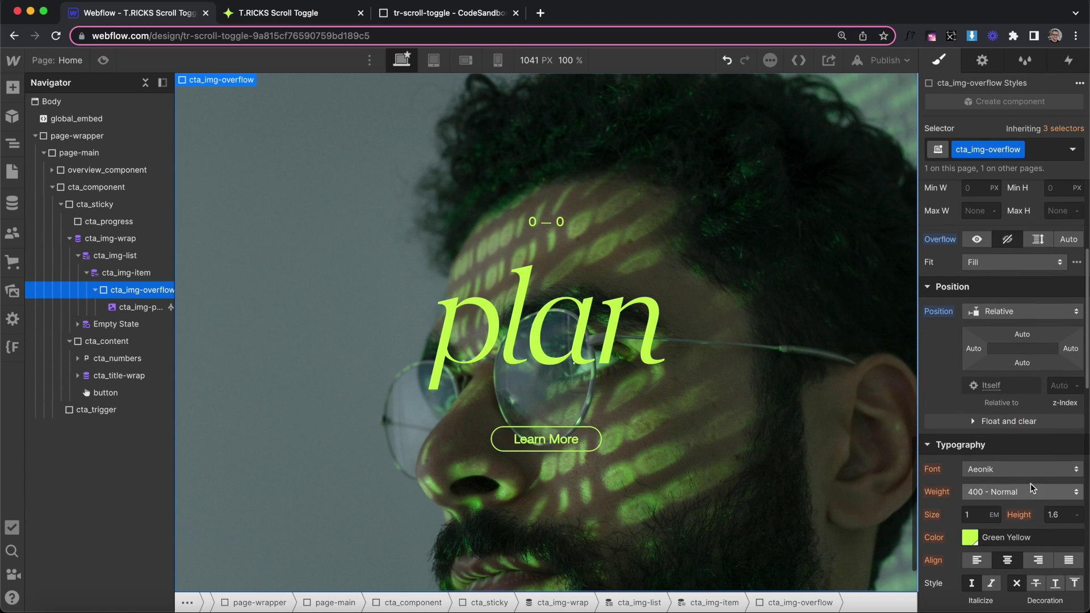
scroll(1030, 482, "down", 10)
left_click(1008, 462)
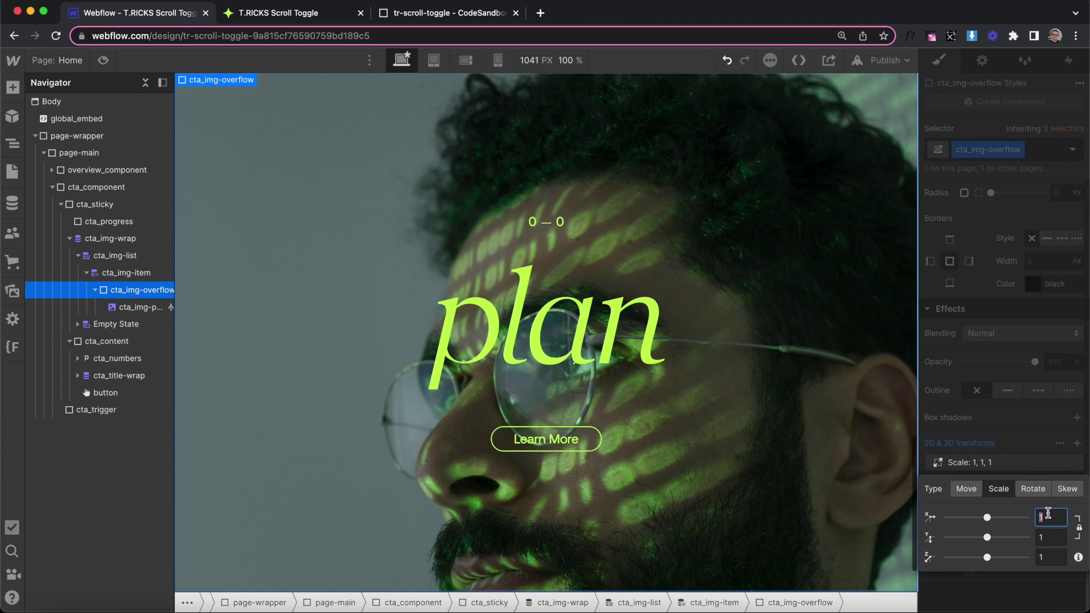
type("0")
key("Up")
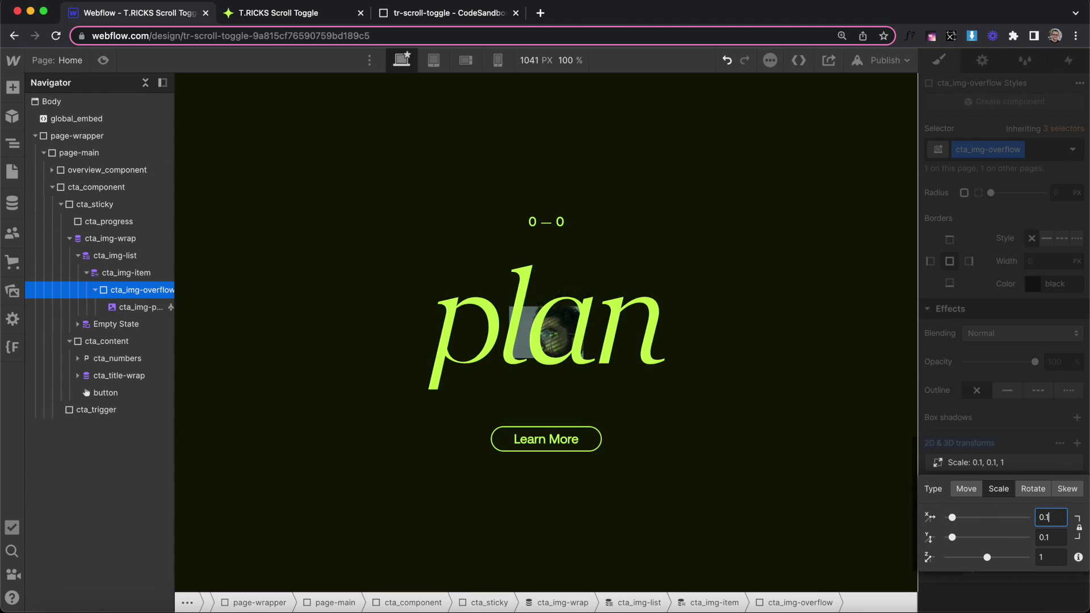
key("Down")
left_click(969, 348)
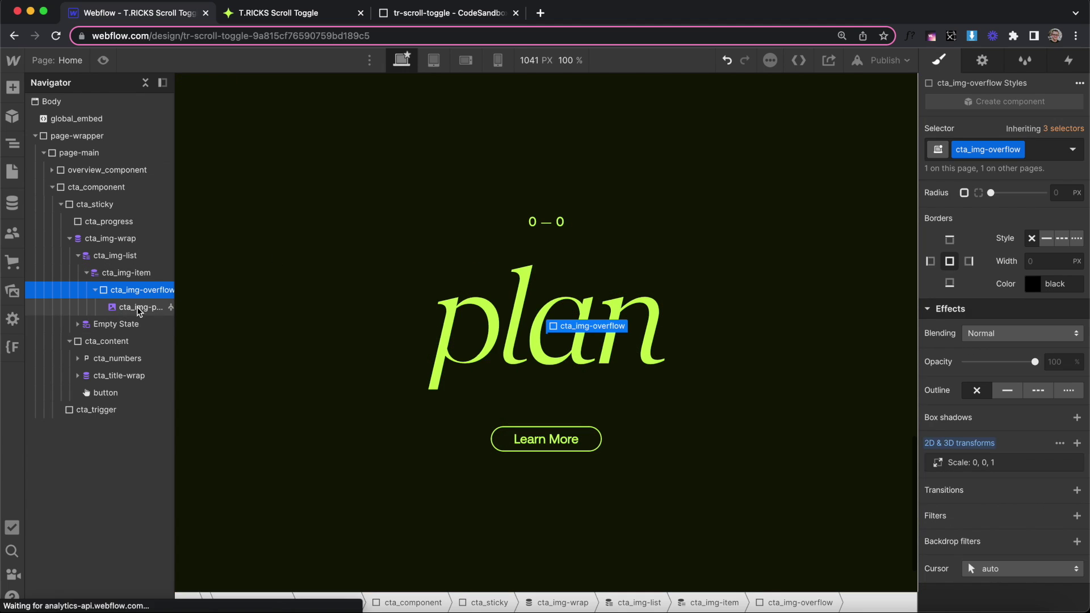
Step: Add the custom attribute tr-item-animation with the value scale-to-1 to the cta_img-photo image inside cta_img-overflow
left_click(141, 307)
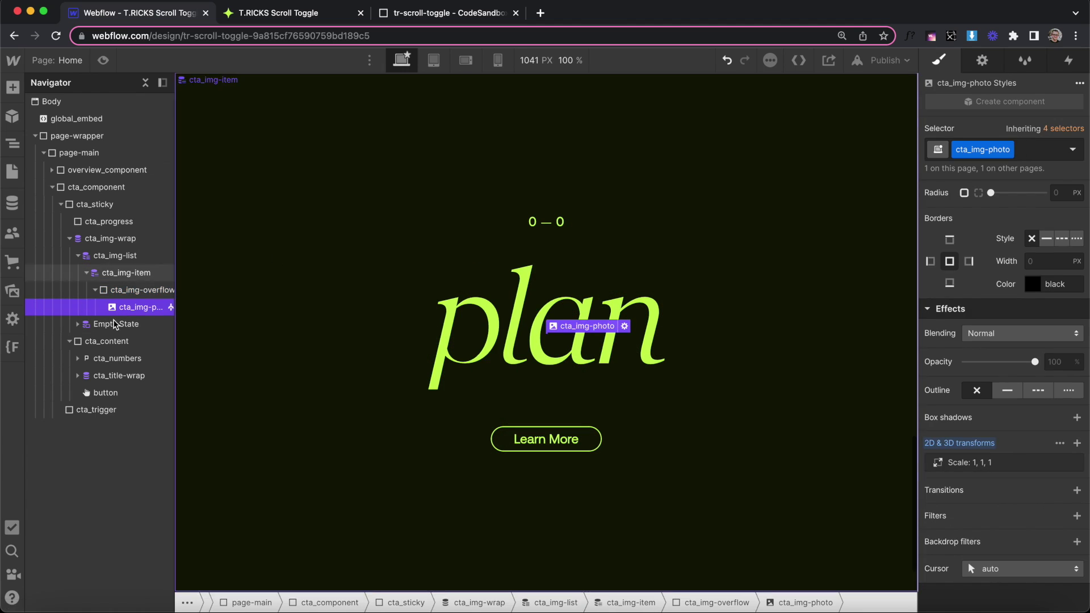
left_click(982, 60)
scroll(1030, 332, "down", 3)
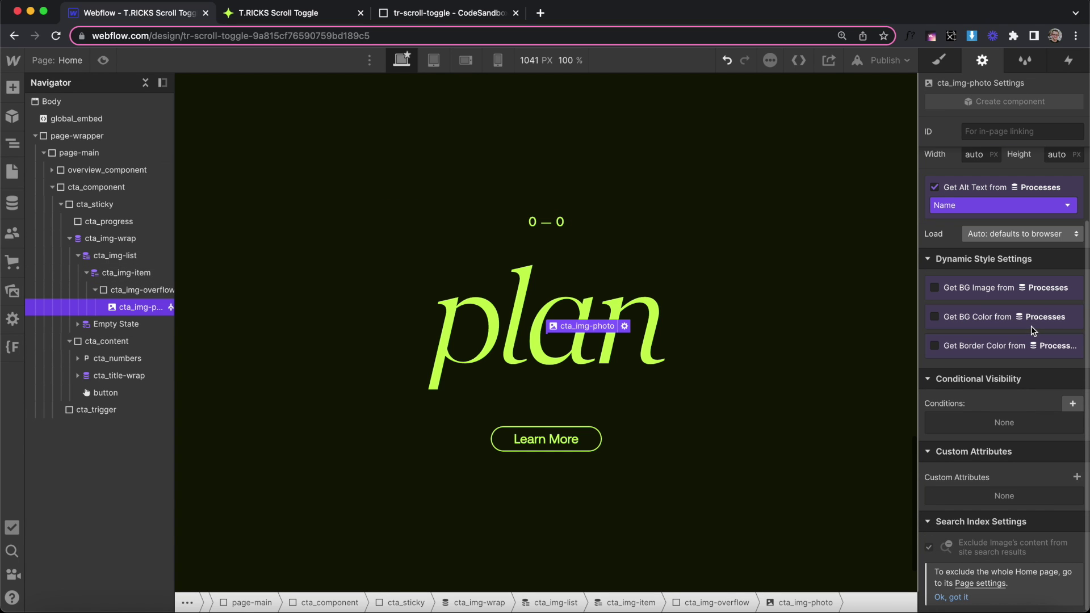
left_click(1076, 477)
left_click(1007, 516)
type("tr-item-animation")
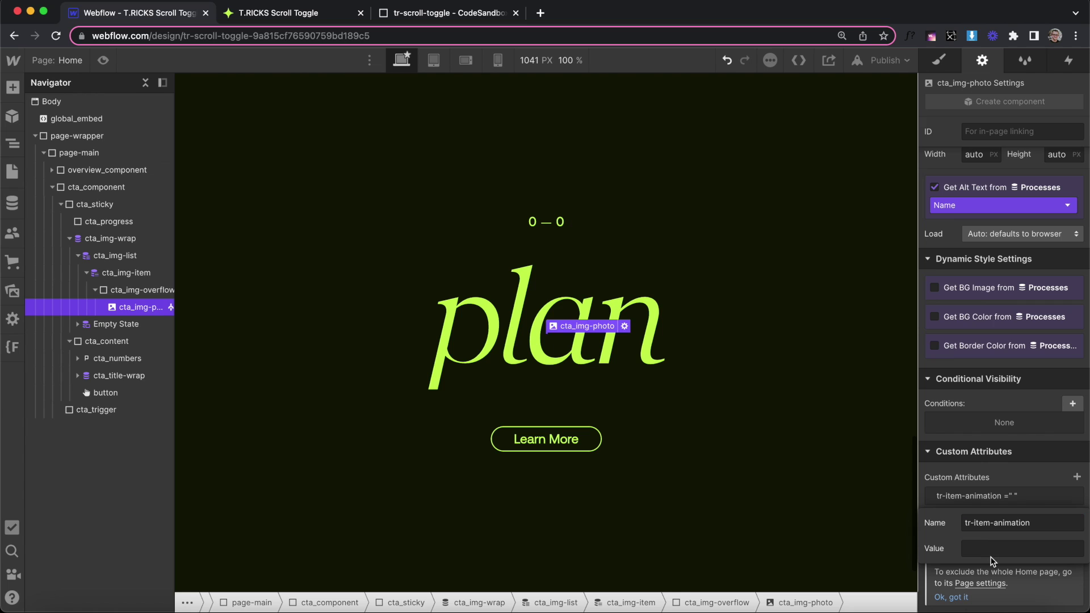
left_click(986, 549)
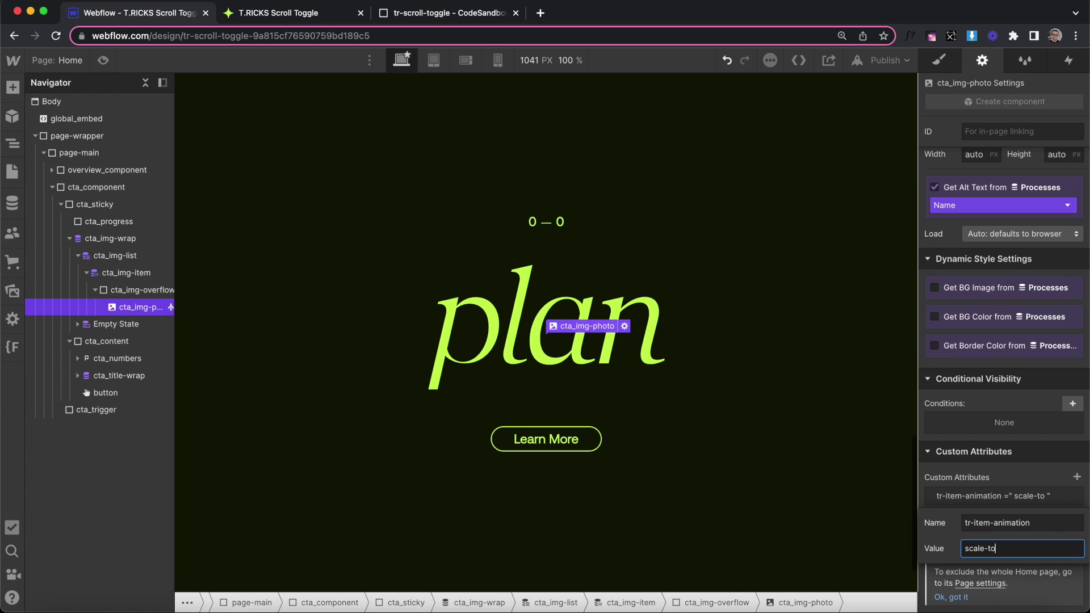
type("scale-to-1")
key("Return")
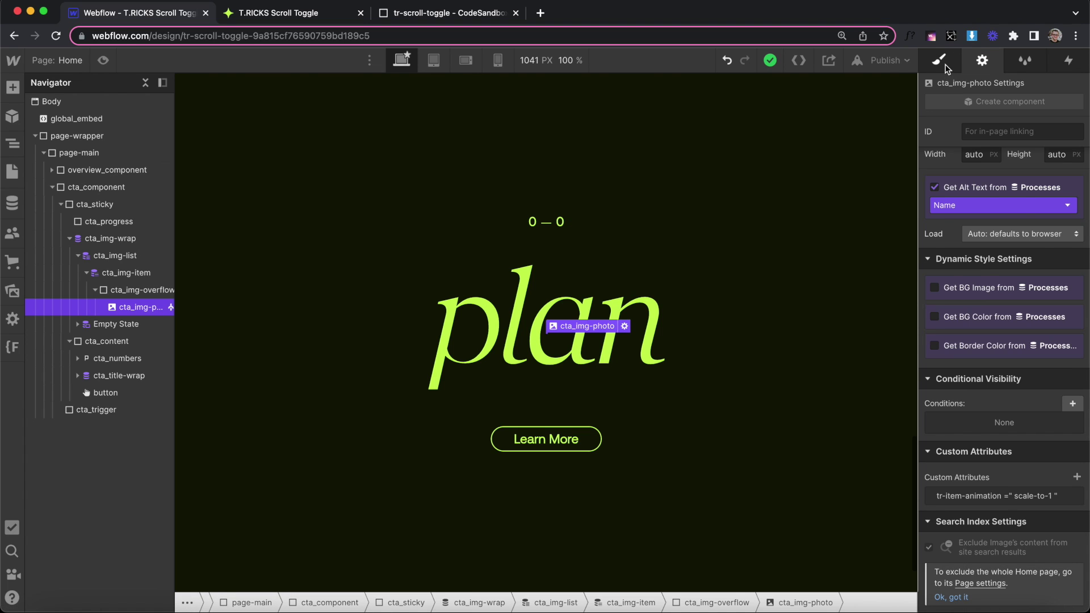
Step: Set the scale transform of cta_img-photo to 2 on the X and Y axes
left_click(939, 60)
scroll(1025, 459, "down", 10)
left_click(1013, 467)
type("2")
left_click(1009, 402)
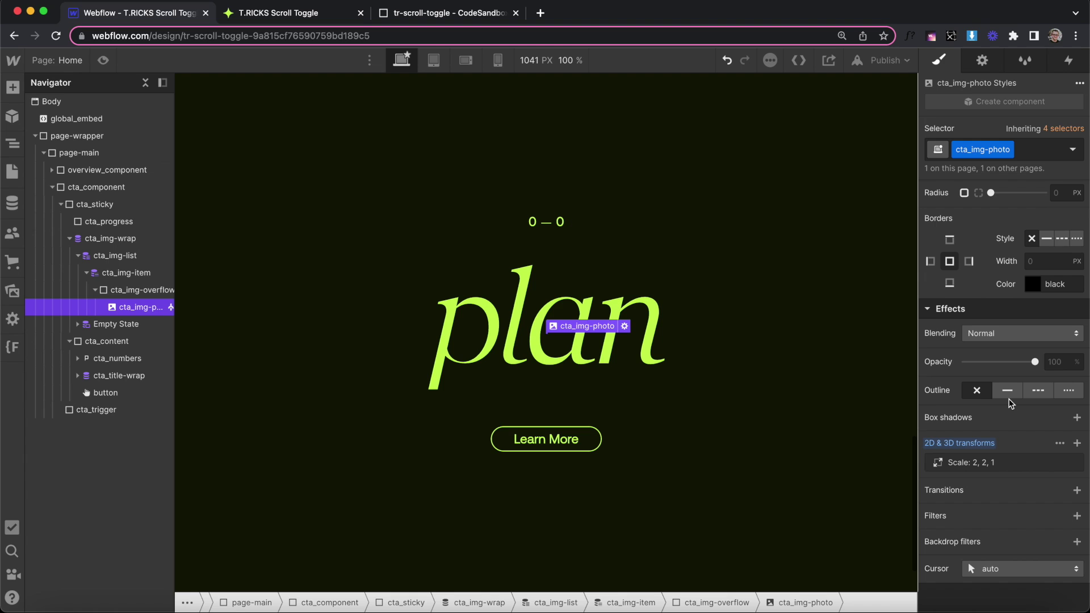
Step: Switch to the published T.RICKS Scroll Toggle page and examine the image scaling and counter while scrolling through the CTA section
left_click(136, 290)
scroll(998, 516, "down", 3)
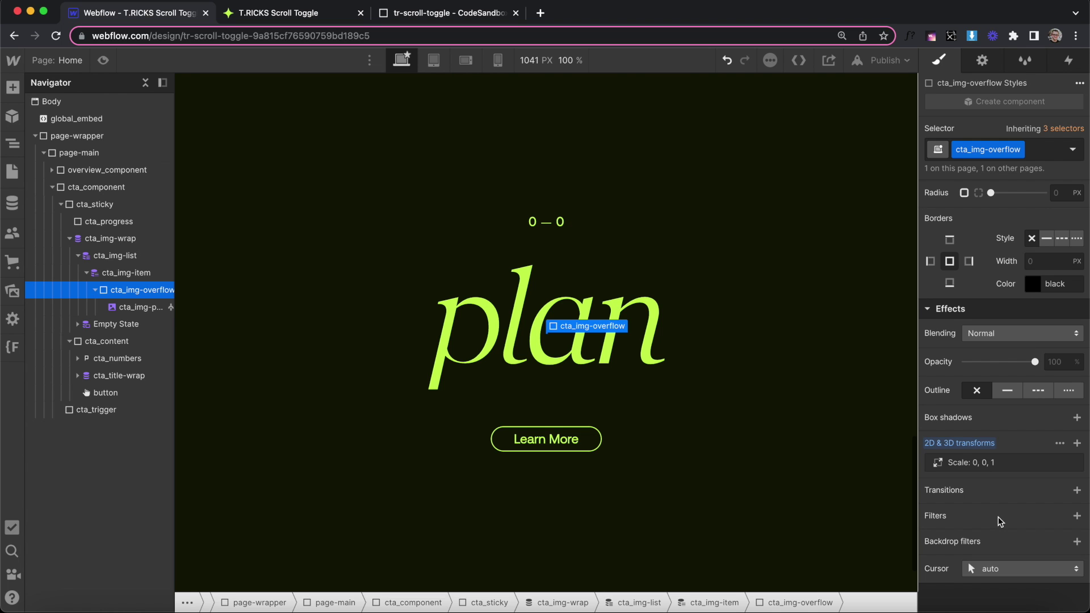
key("ctrl+Tab")
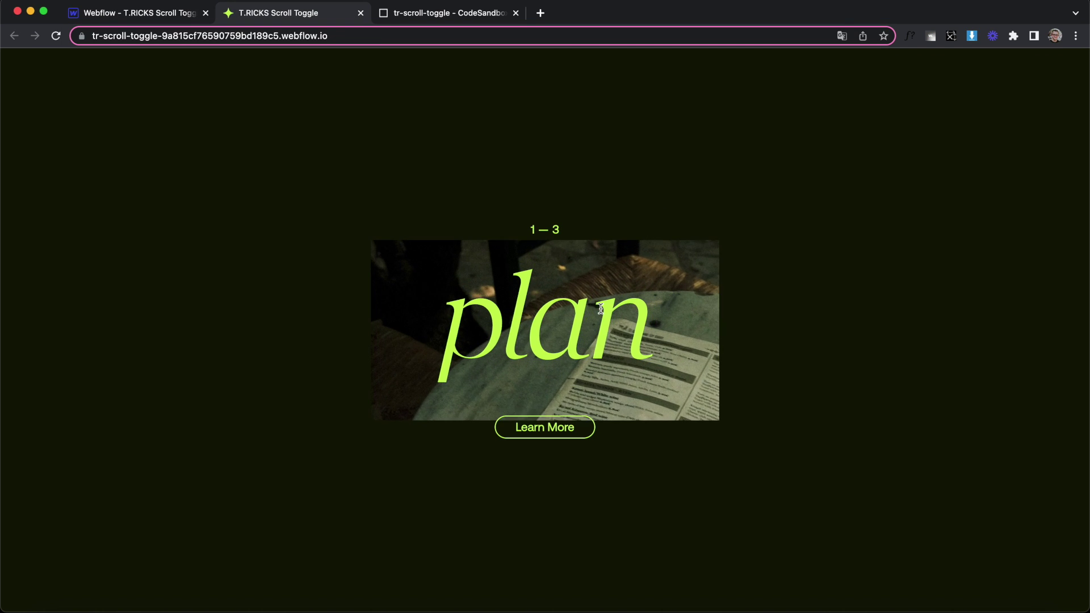
scroll(498, 345, "down", 3)
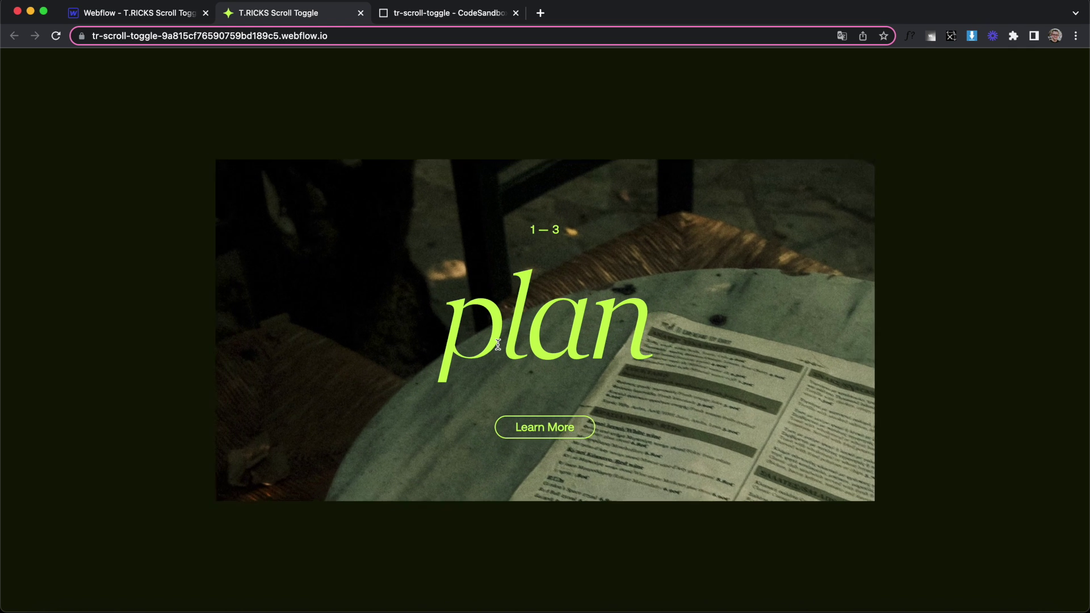
scroll(397, 191, "down", 2)
scroll(398, 187, "down", 3)
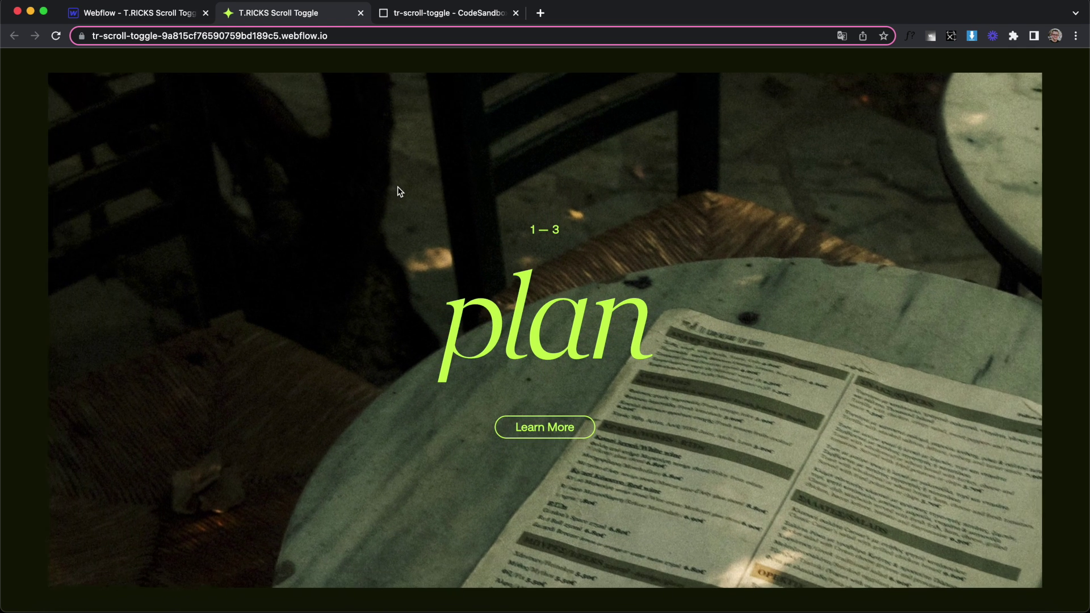
scroll(398, 187, "up", 2)
scroll(398, 187, "down", 2)
scroll(398, 191, "down", 5)
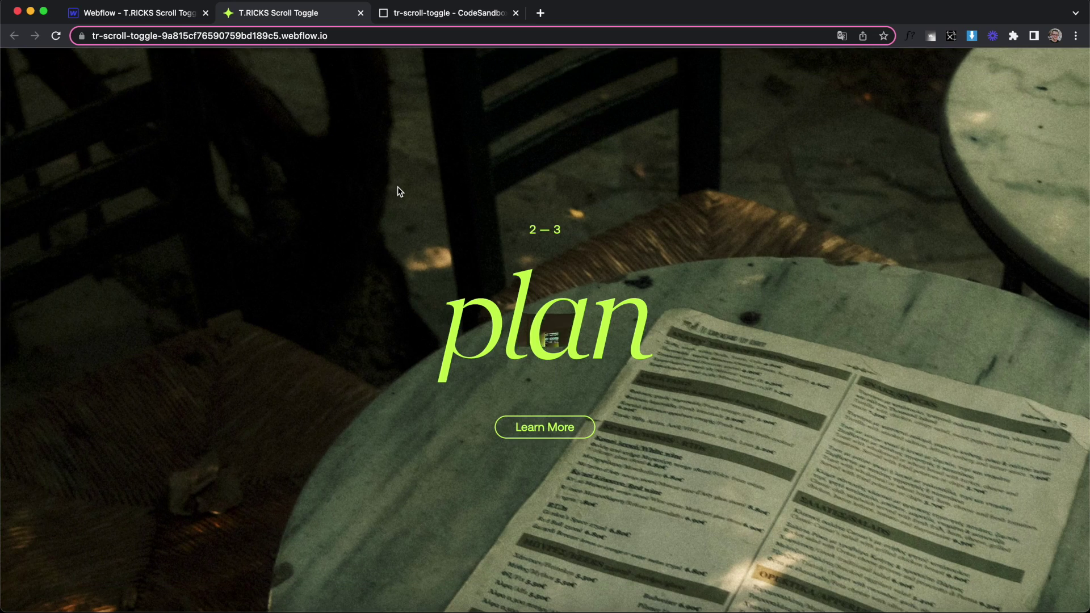
scroll(397, 192, "down", 5)
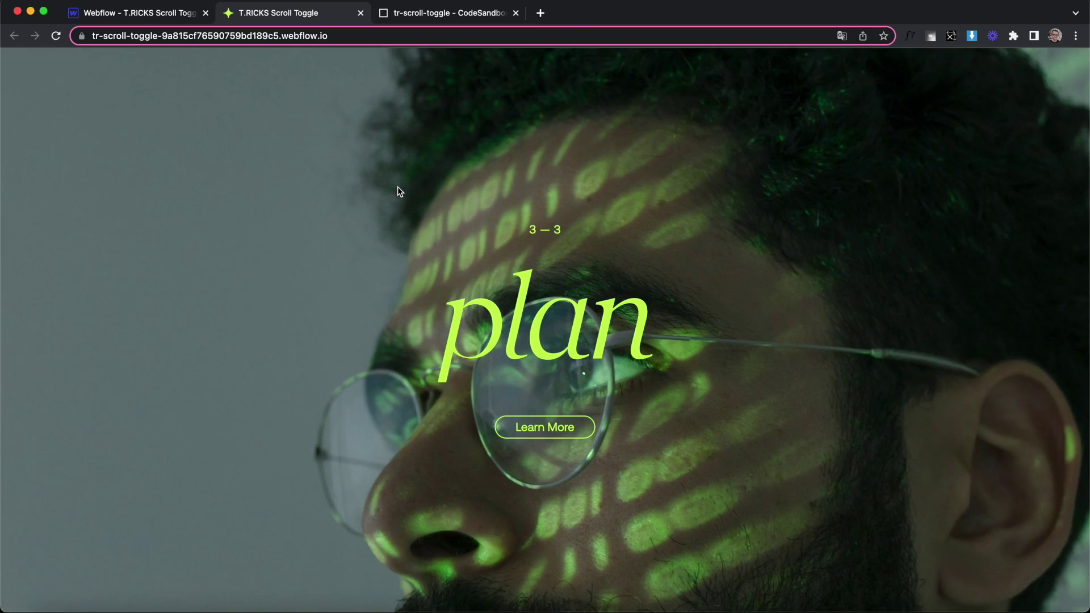
Step: Return to the Webflow project and try a width of 50% on cta_progress
key("super+1")
left_click(971, 449)
type("40")
key("shift+Up")
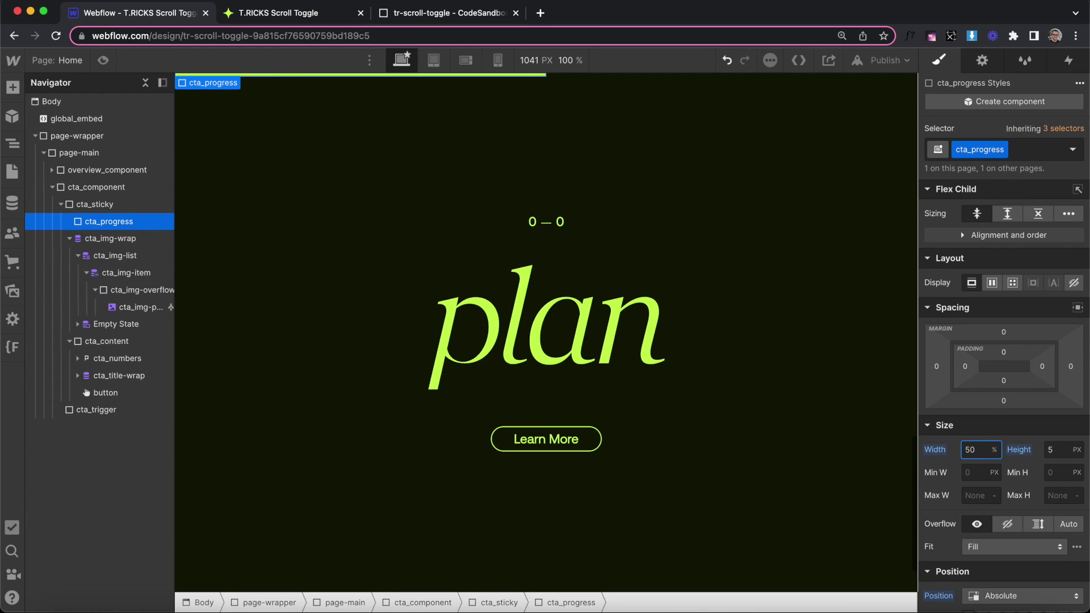
Step: Add the custom attribute tr-section-animation with the value progress-horizontal to cta_progress
left_click(981, 60)
left_click(1076, 206)
left_click(1031, 252)
type("tr-section-animation")
left_click(1019, 279)
type("progress-horizontal")
key("Return")
key("s")
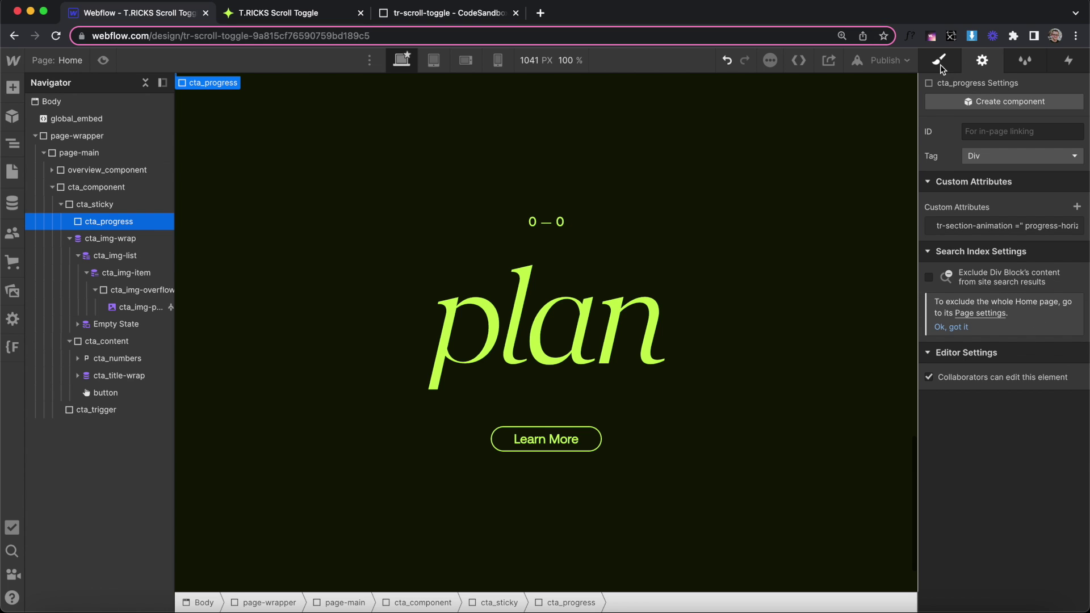
Step: Publish the site and reload the published page in the browser
left_click(886, 60)
left_click(850, 236)
key("super+2")
key("super+r")
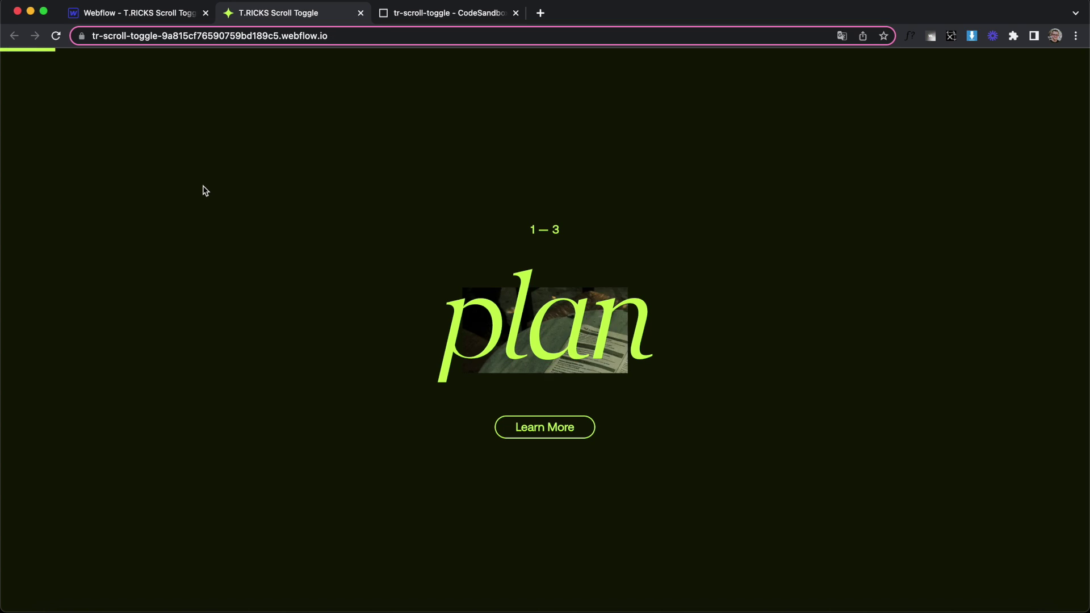
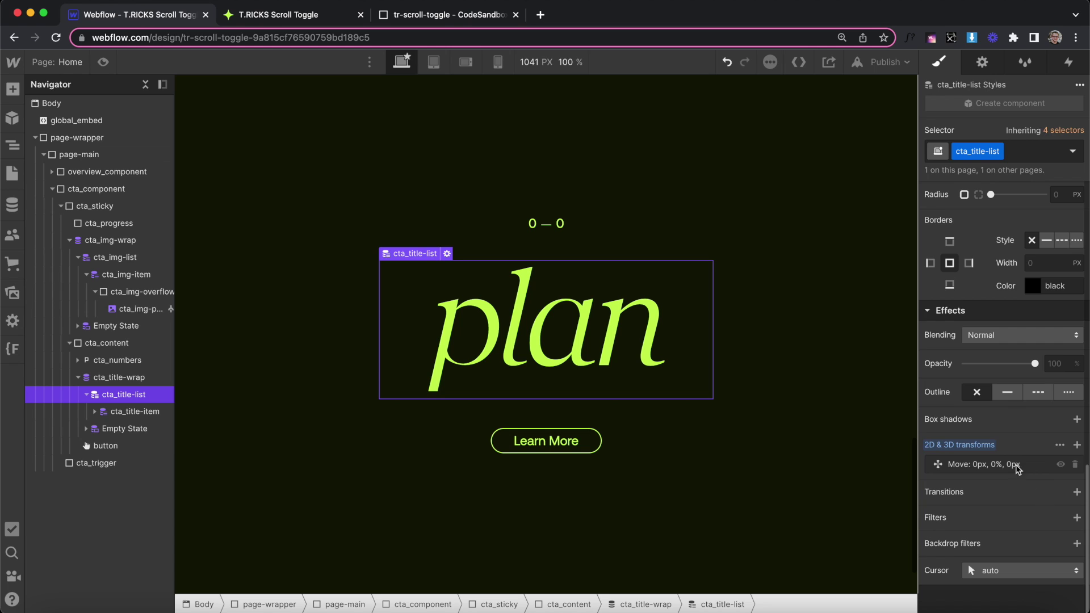
Step: Try vertical moves of -100% and -200% on cta_title-list and return the move to 0%
type("-10")
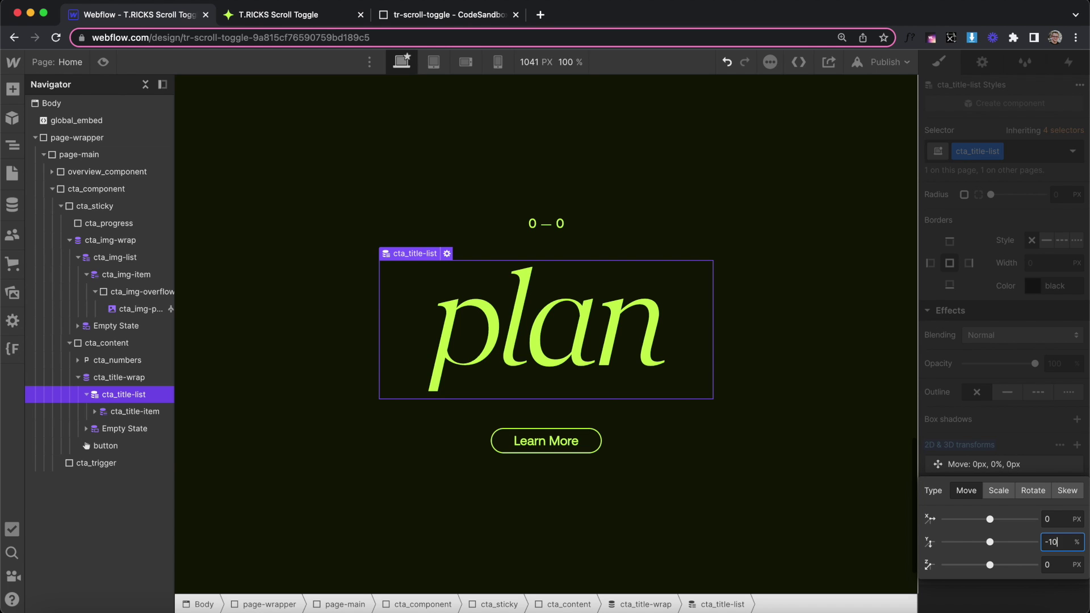
type("0")
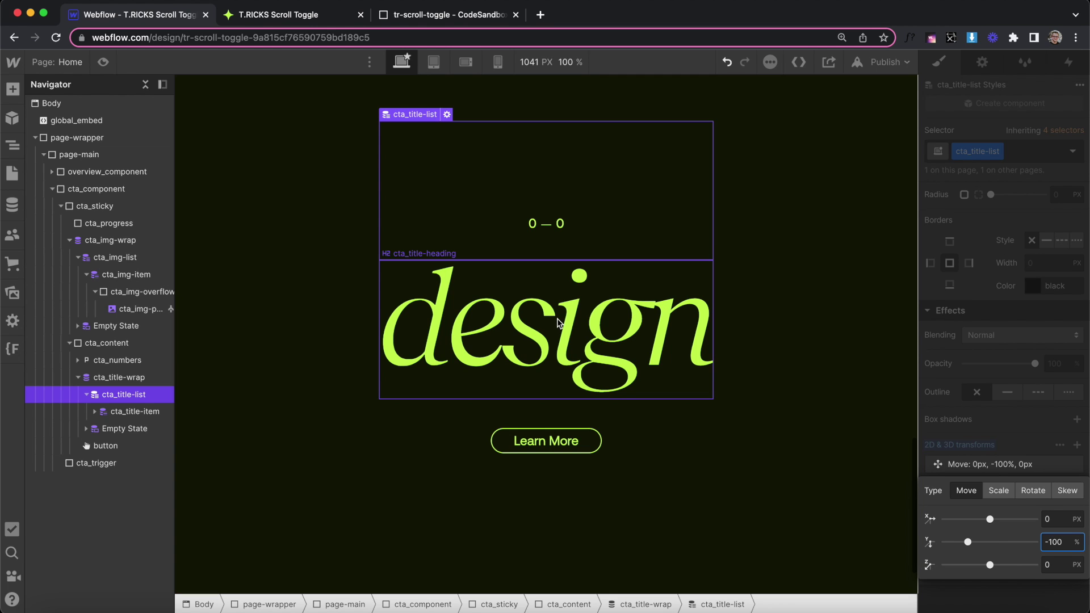
key("BackSpace")
type("2")
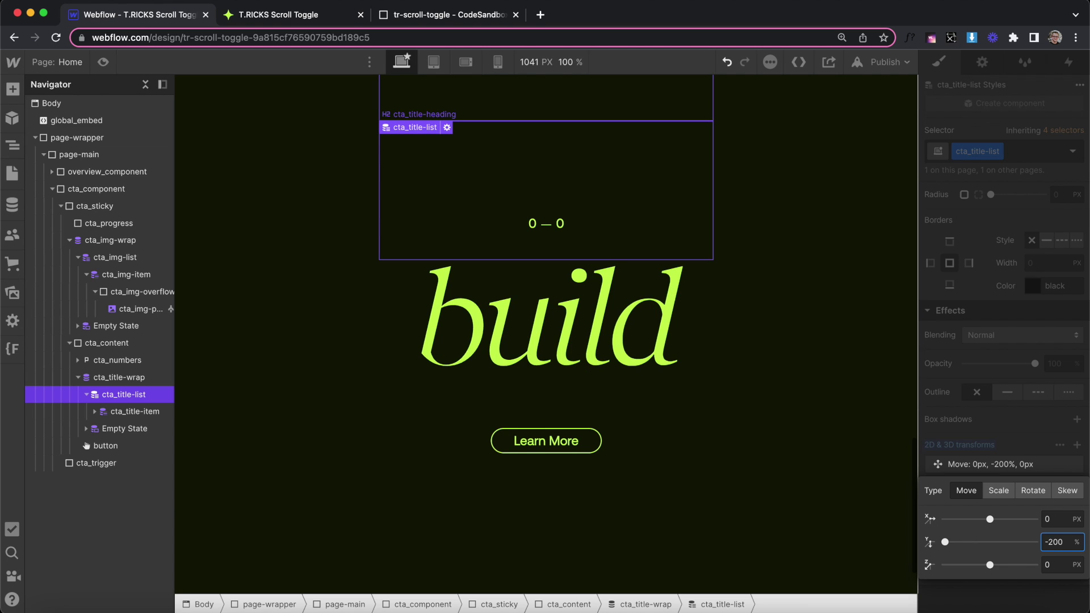
key("BackSpace")
key("BackSpace")
key("BackSpace")
type("80")
key("BackSpace")
key("BackSpace")
key("BackSpace")
type("0")
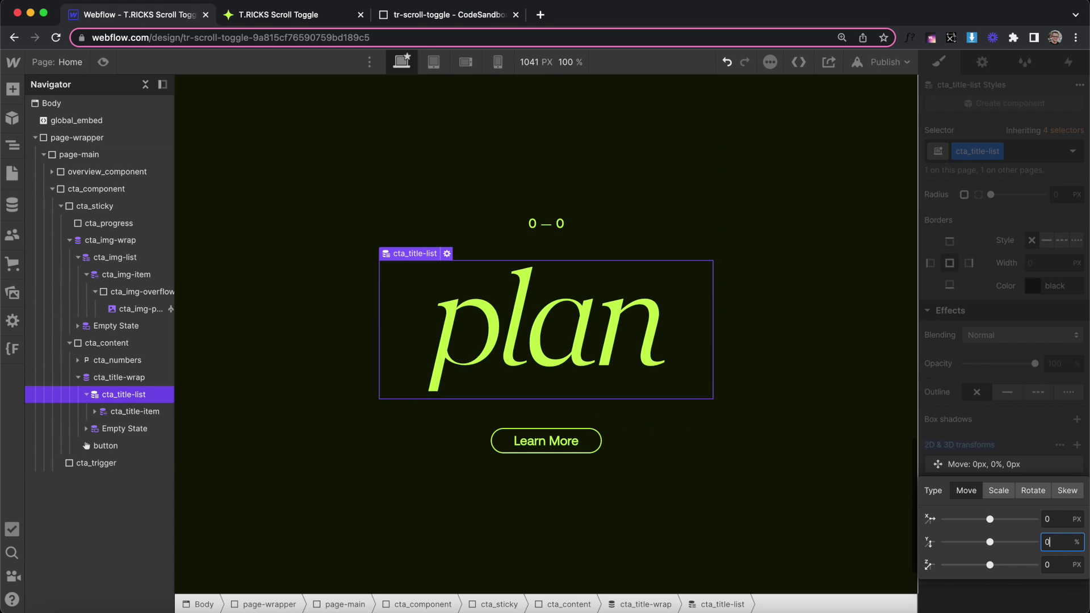
left_click(999, 419)
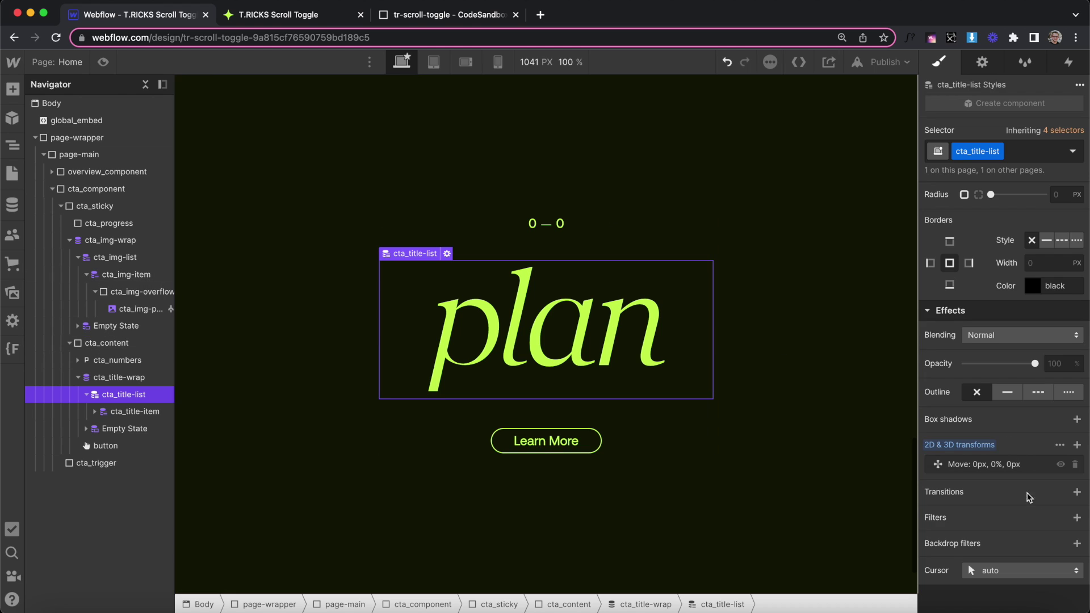
Step: Add a Transform transition with a duration of 600 ms to cta_title-list
left_click(1076, 492)
left_click(1016, 537)
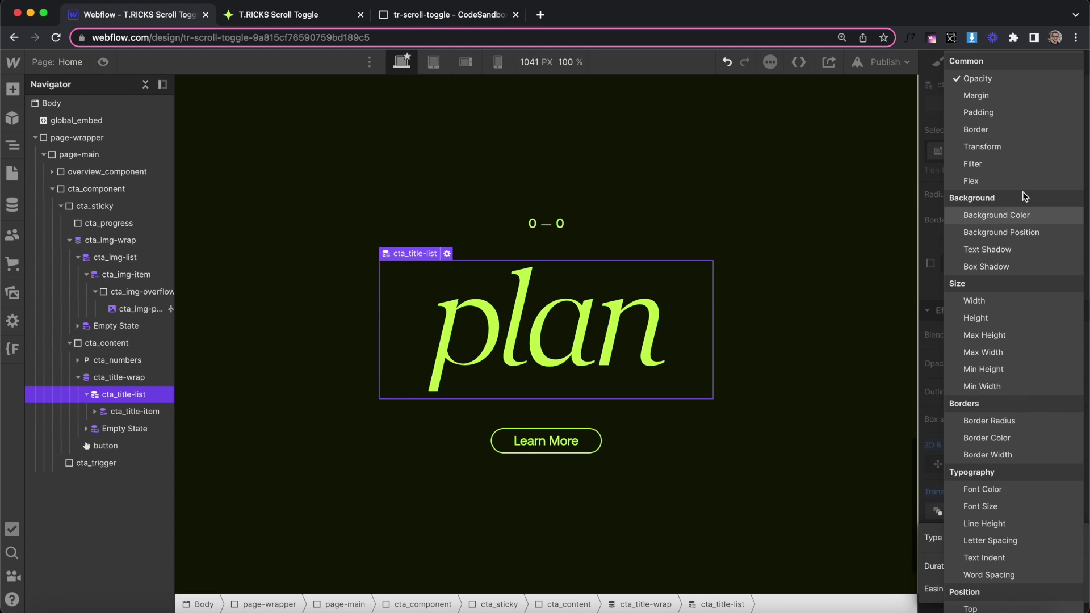
left_click(1014, 148)
left_click(1053, 564)
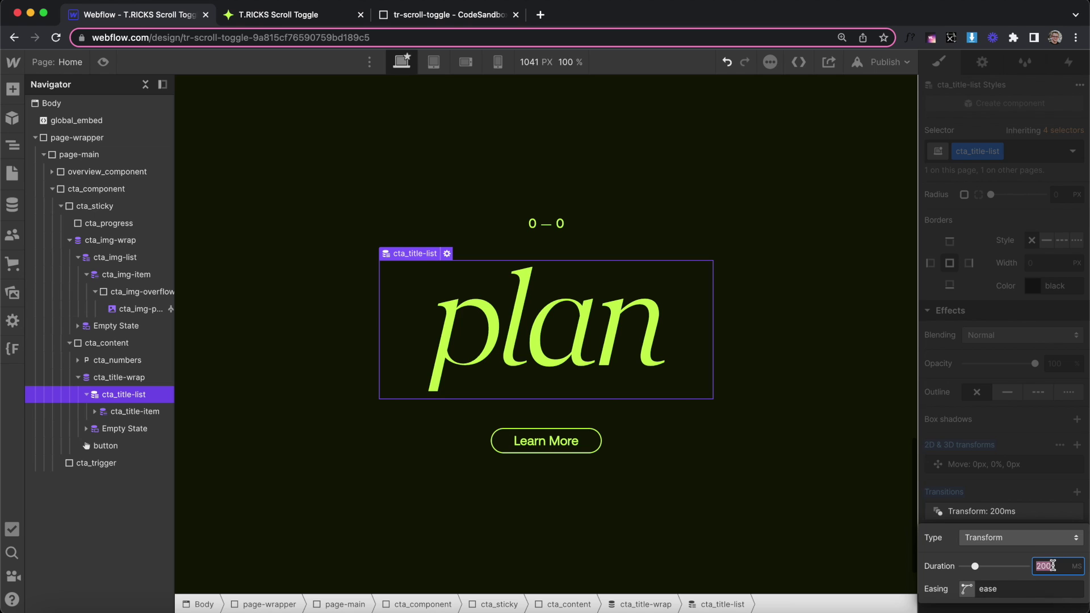
left_click(1034, 492)
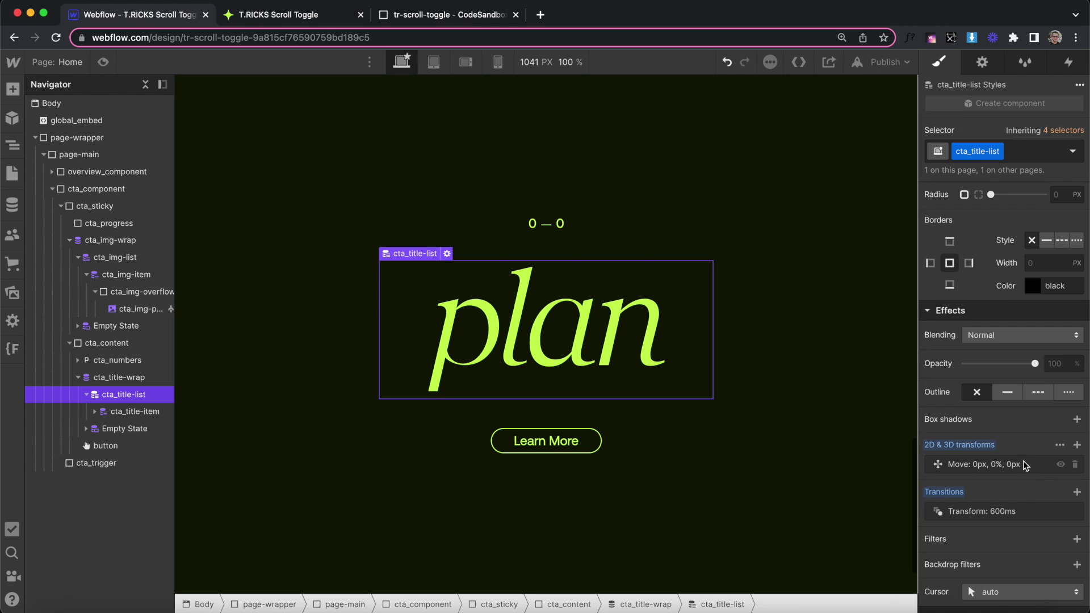
Step: Try a vertical move of -100% on cta_title-list to preview the transition, and return the move to 0%
left_click(1021, 463)
left_click(1058, 543)
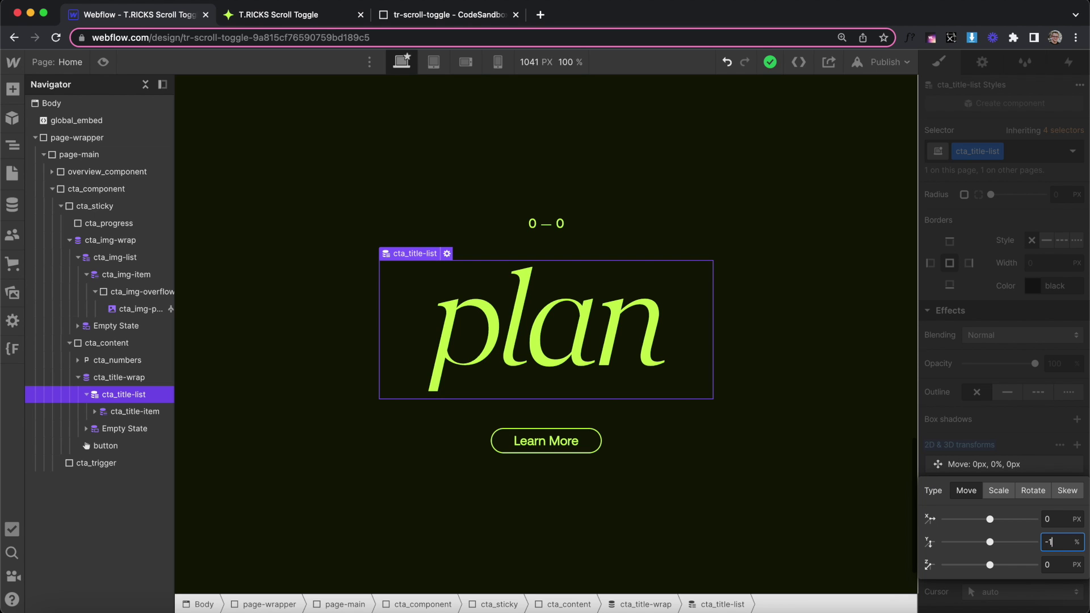
key("Return")
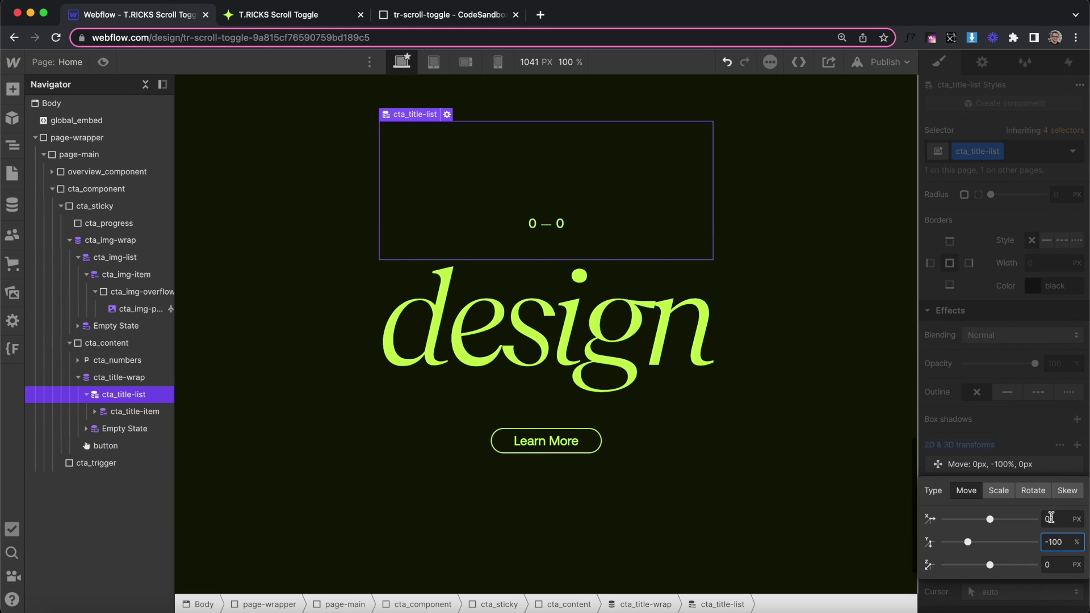
type("0")
key("Return")
key("Escape")
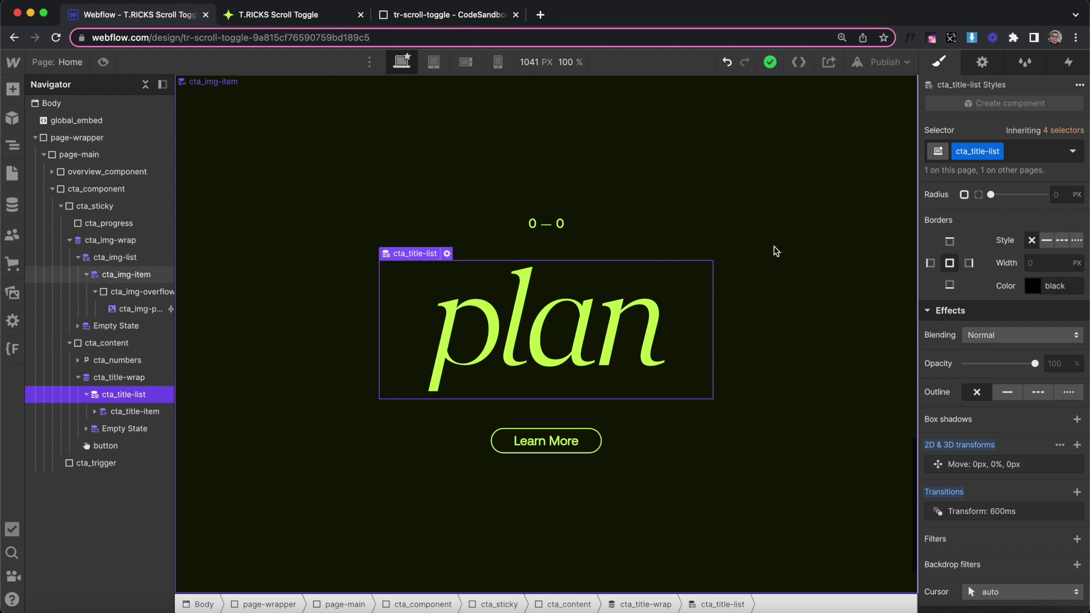
Step: Look up the transform-y attribute in script.js on CodeSandbox and add tr-scroll-toggle with the value transform-y to cta_title-list in Webflow
left_click(448, 16)
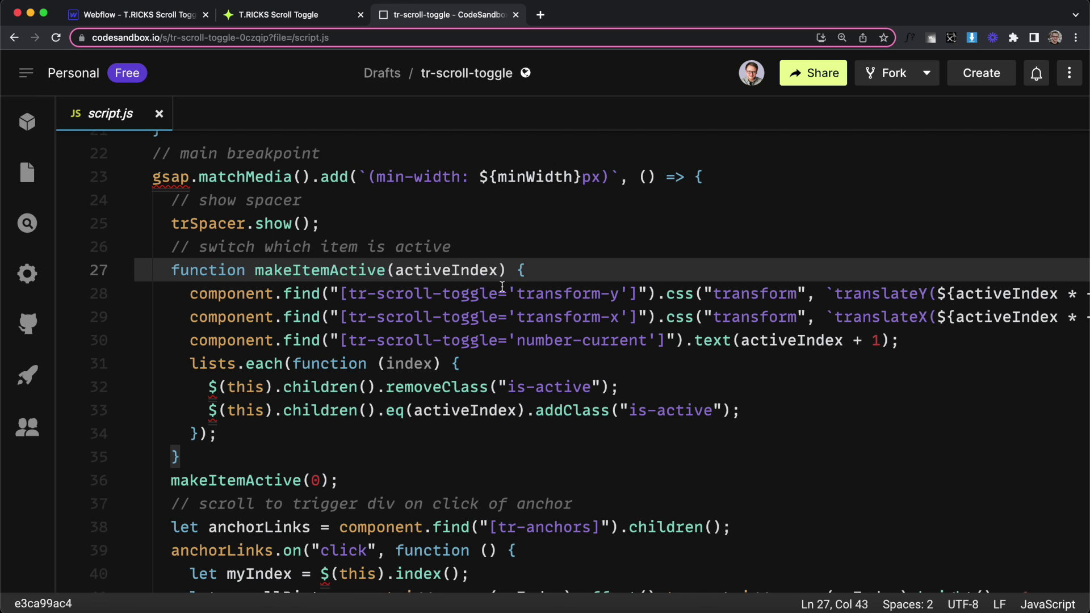
left_click(486, 292)
left_click_drag(516, 296, 517, 319)
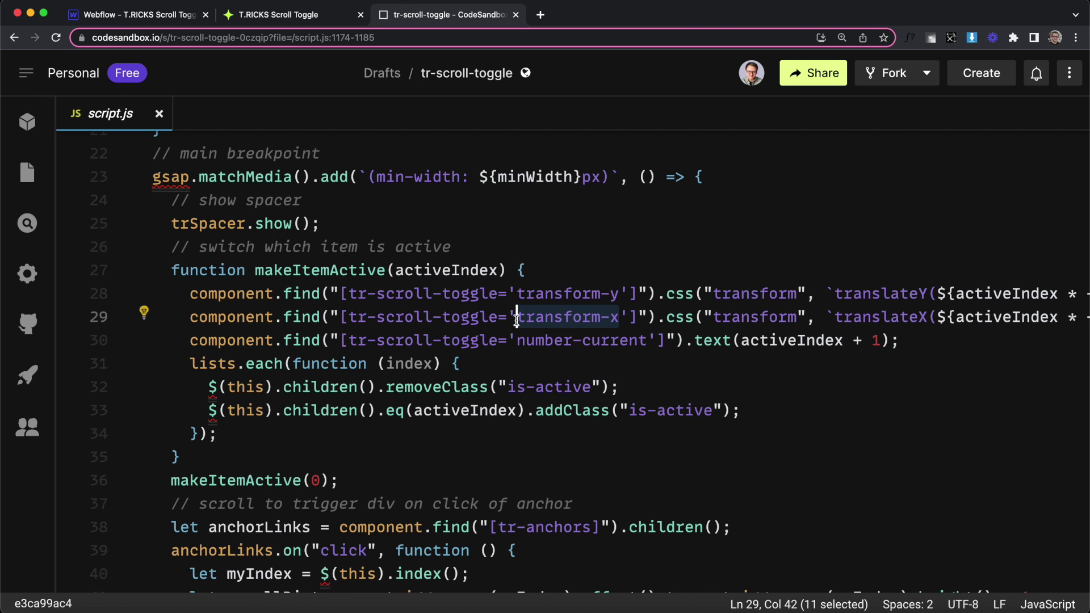
left_click_drag(620, 293, 516, 293)
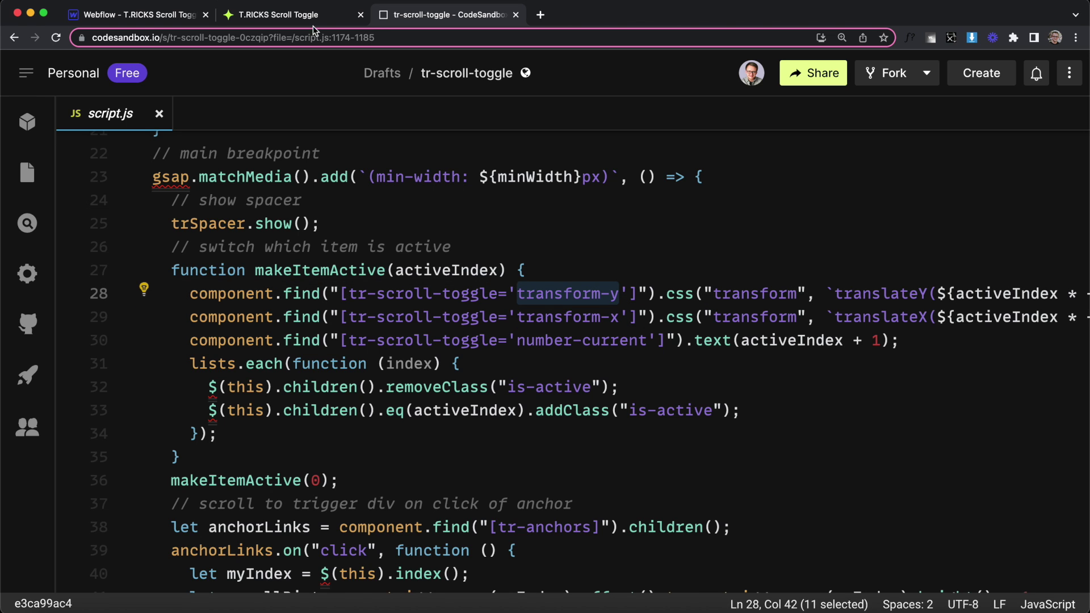
left_click(170, 15)
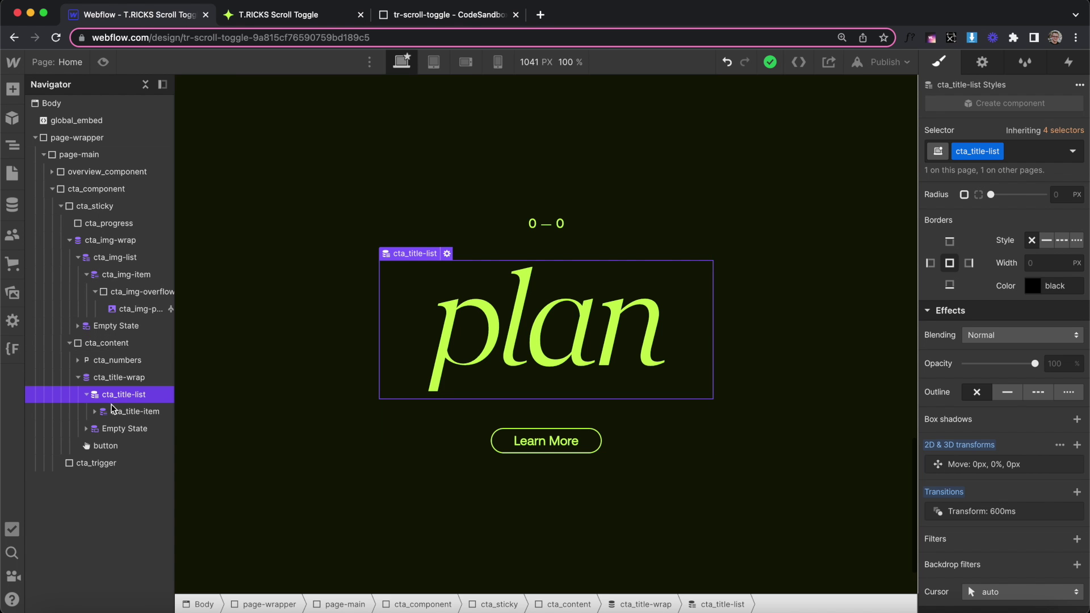
left_click(981, 63)
scroll(1036, 453, "down", 2)
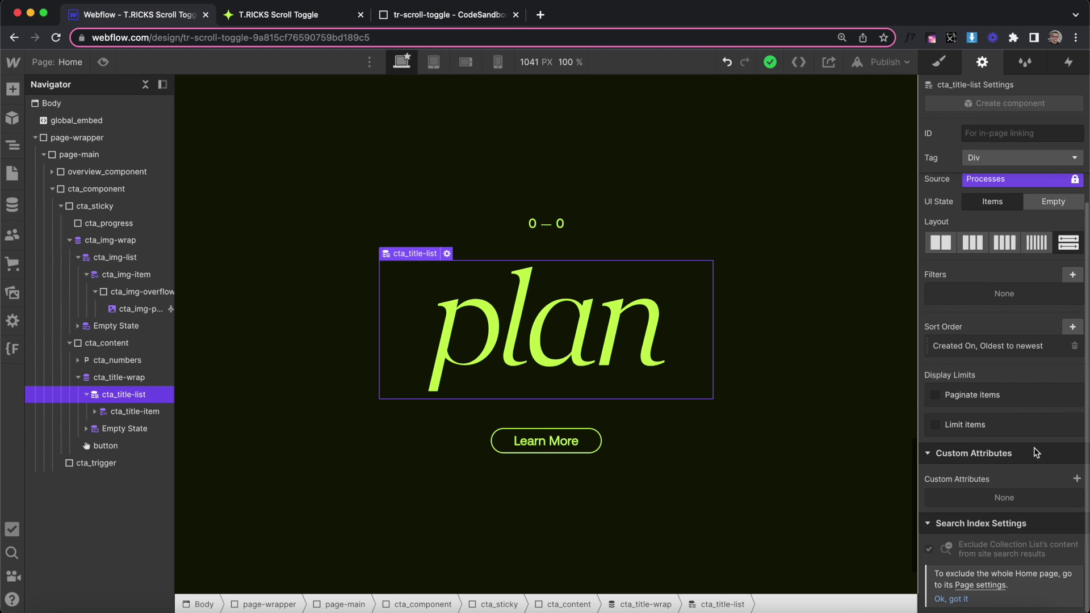
left_click(1076, 479)
type("tr-scroll-toggle")
key("Tab")
type("transform-y")
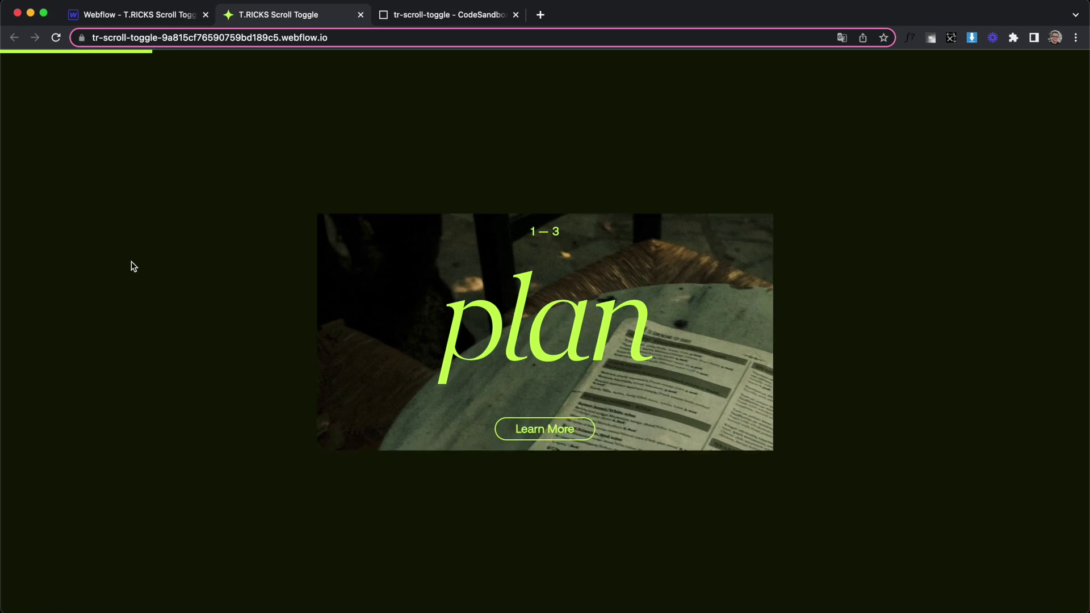
Step: Examine the title, counter and image animations of the CTA section on the published page while moving through it in both directions
scroll(479, 268, "down", 5)
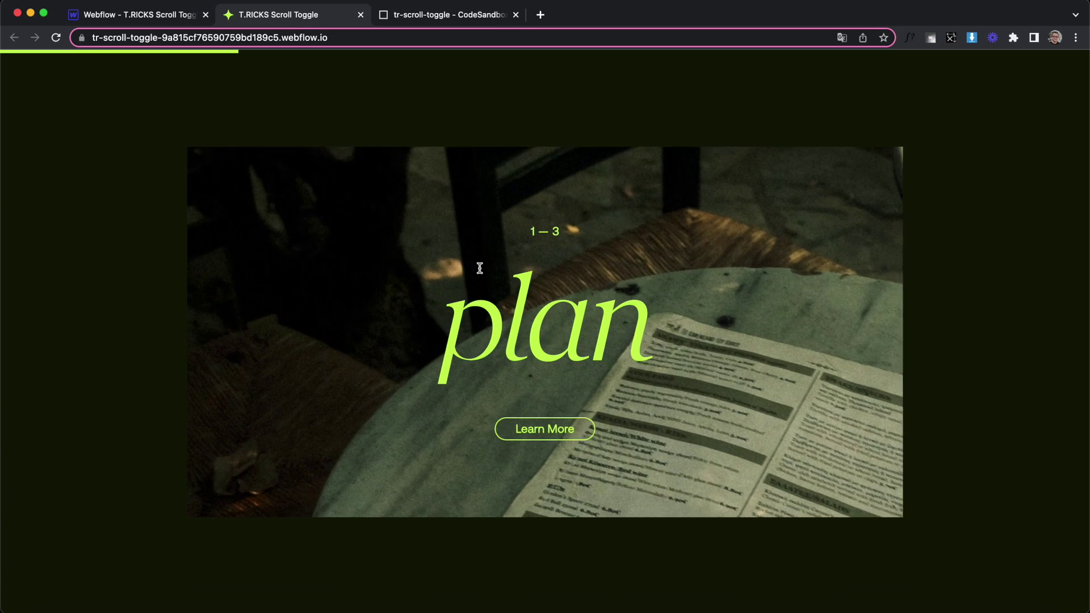
scroll(479, 268, "down", 3)
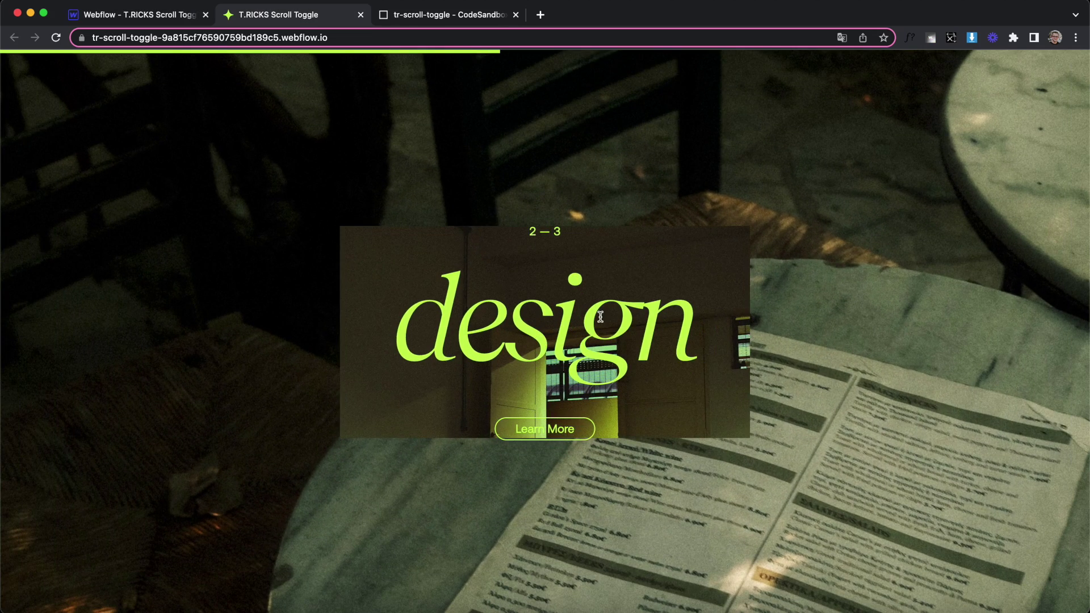
scroll(600, 316, "down", 4)
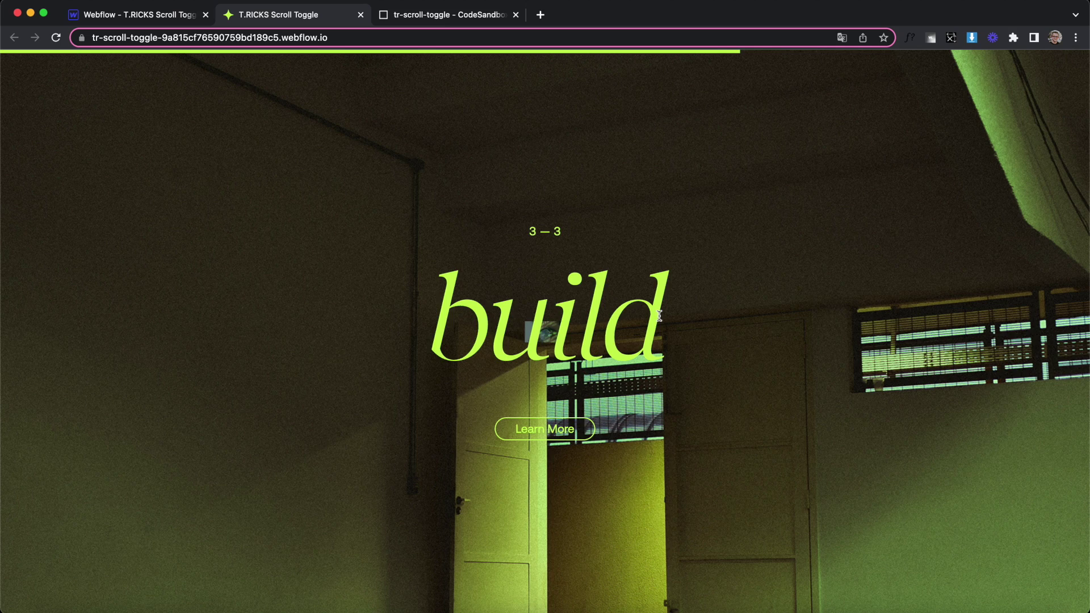
scroll(658, 318, "up", 4)
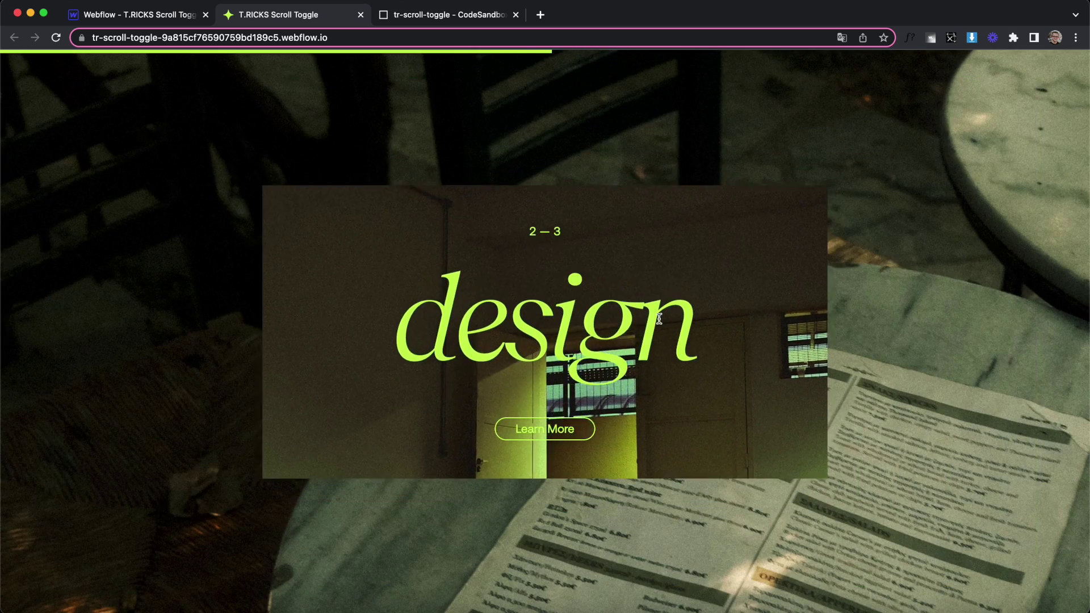
scroll(658, 318, "up", 3)
Step: Narrow the browser window to a mobile width, check the CTA section's scroll animations there, and restore the full window size
left_click_drag(2, 339, 765, 344)
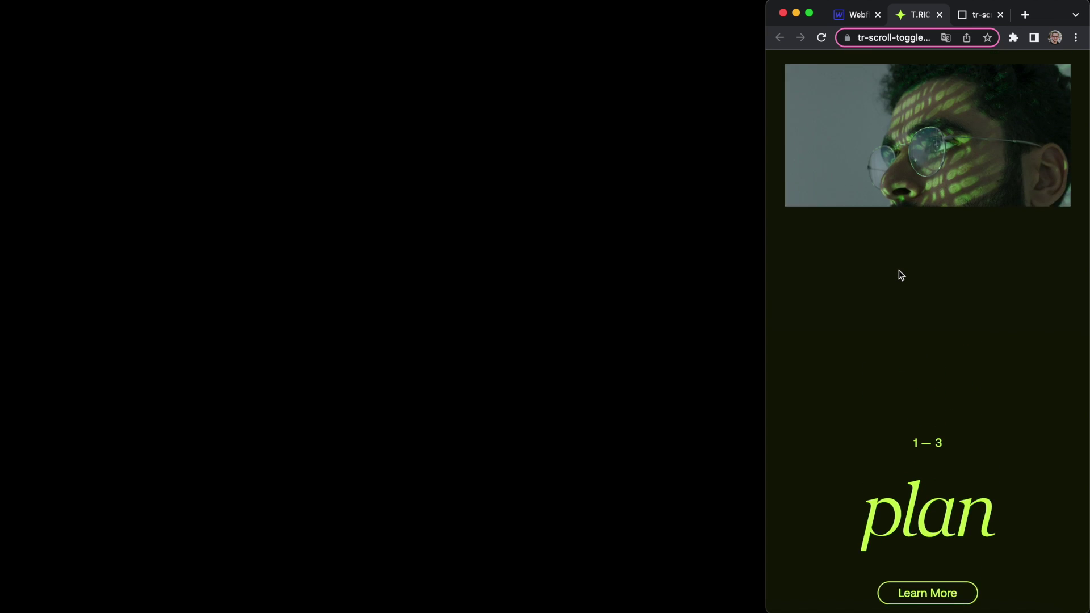
scroll(899, 271, "down", 6)
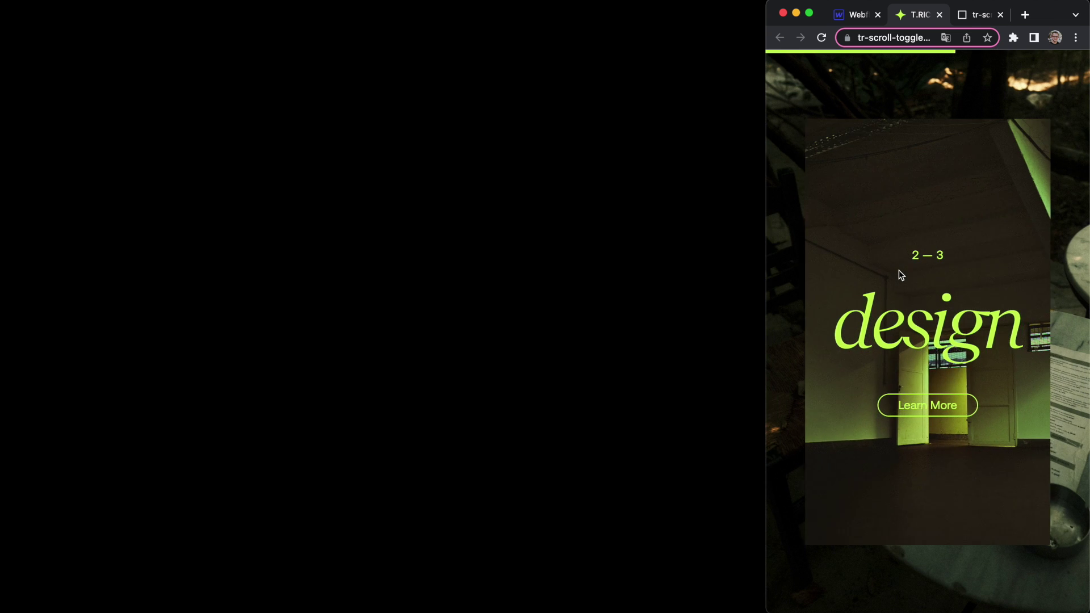
scroll(898, 271, "down", 2)
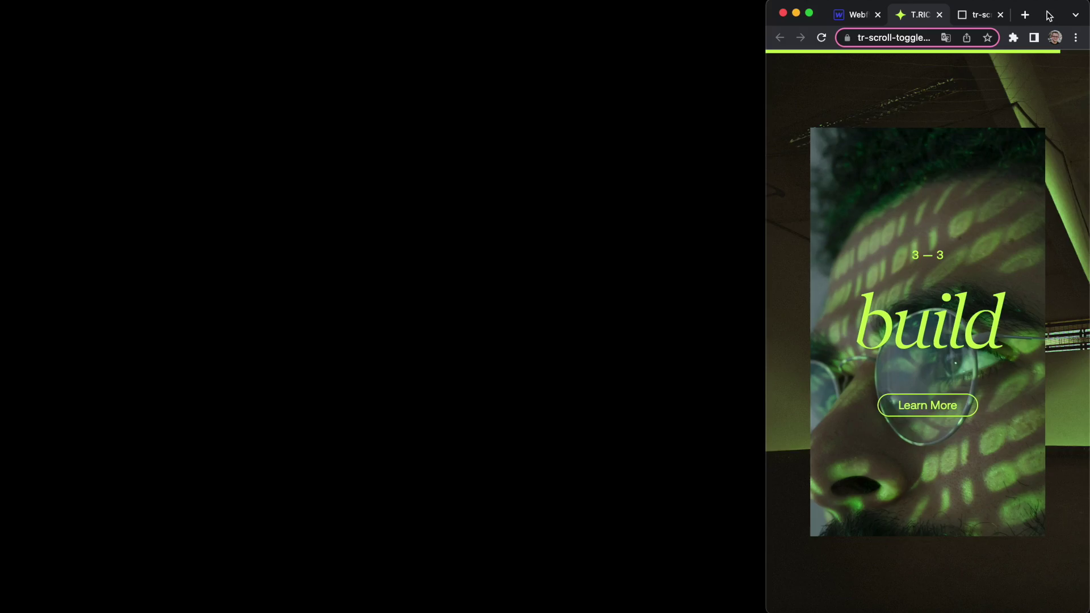
double_click(1048, 16)
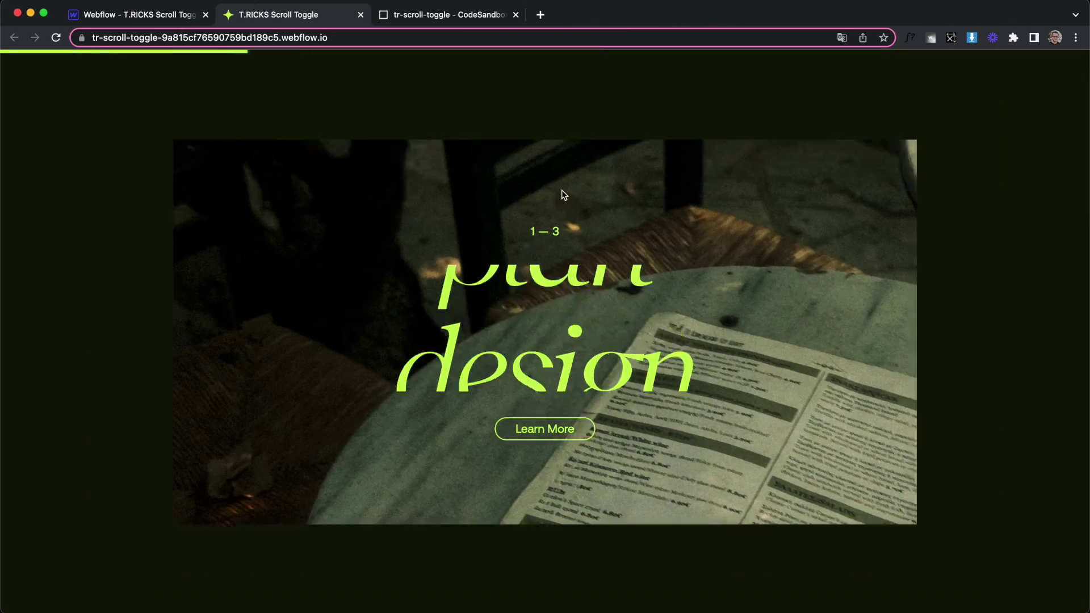